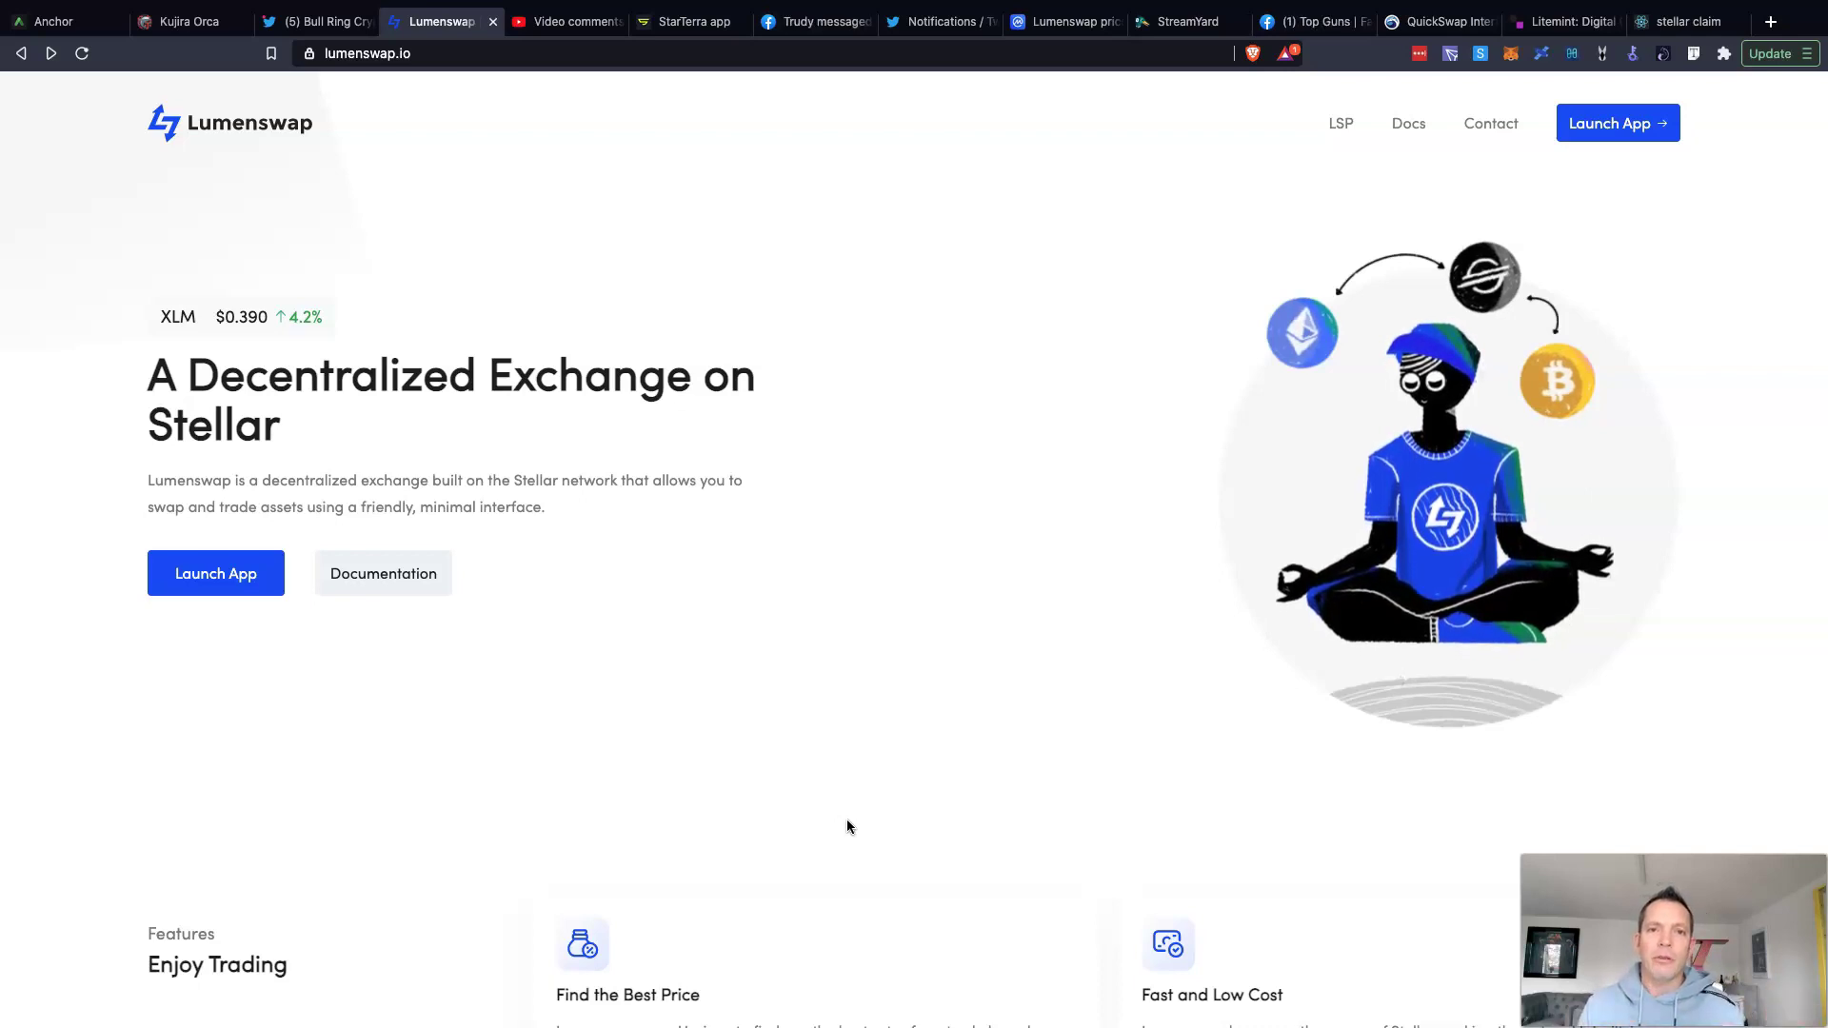
Step: Launch the AMM exchange from the Lumenswap homepage's app chooser
{"action": "left_click", "coordinate": [1585, 143]}
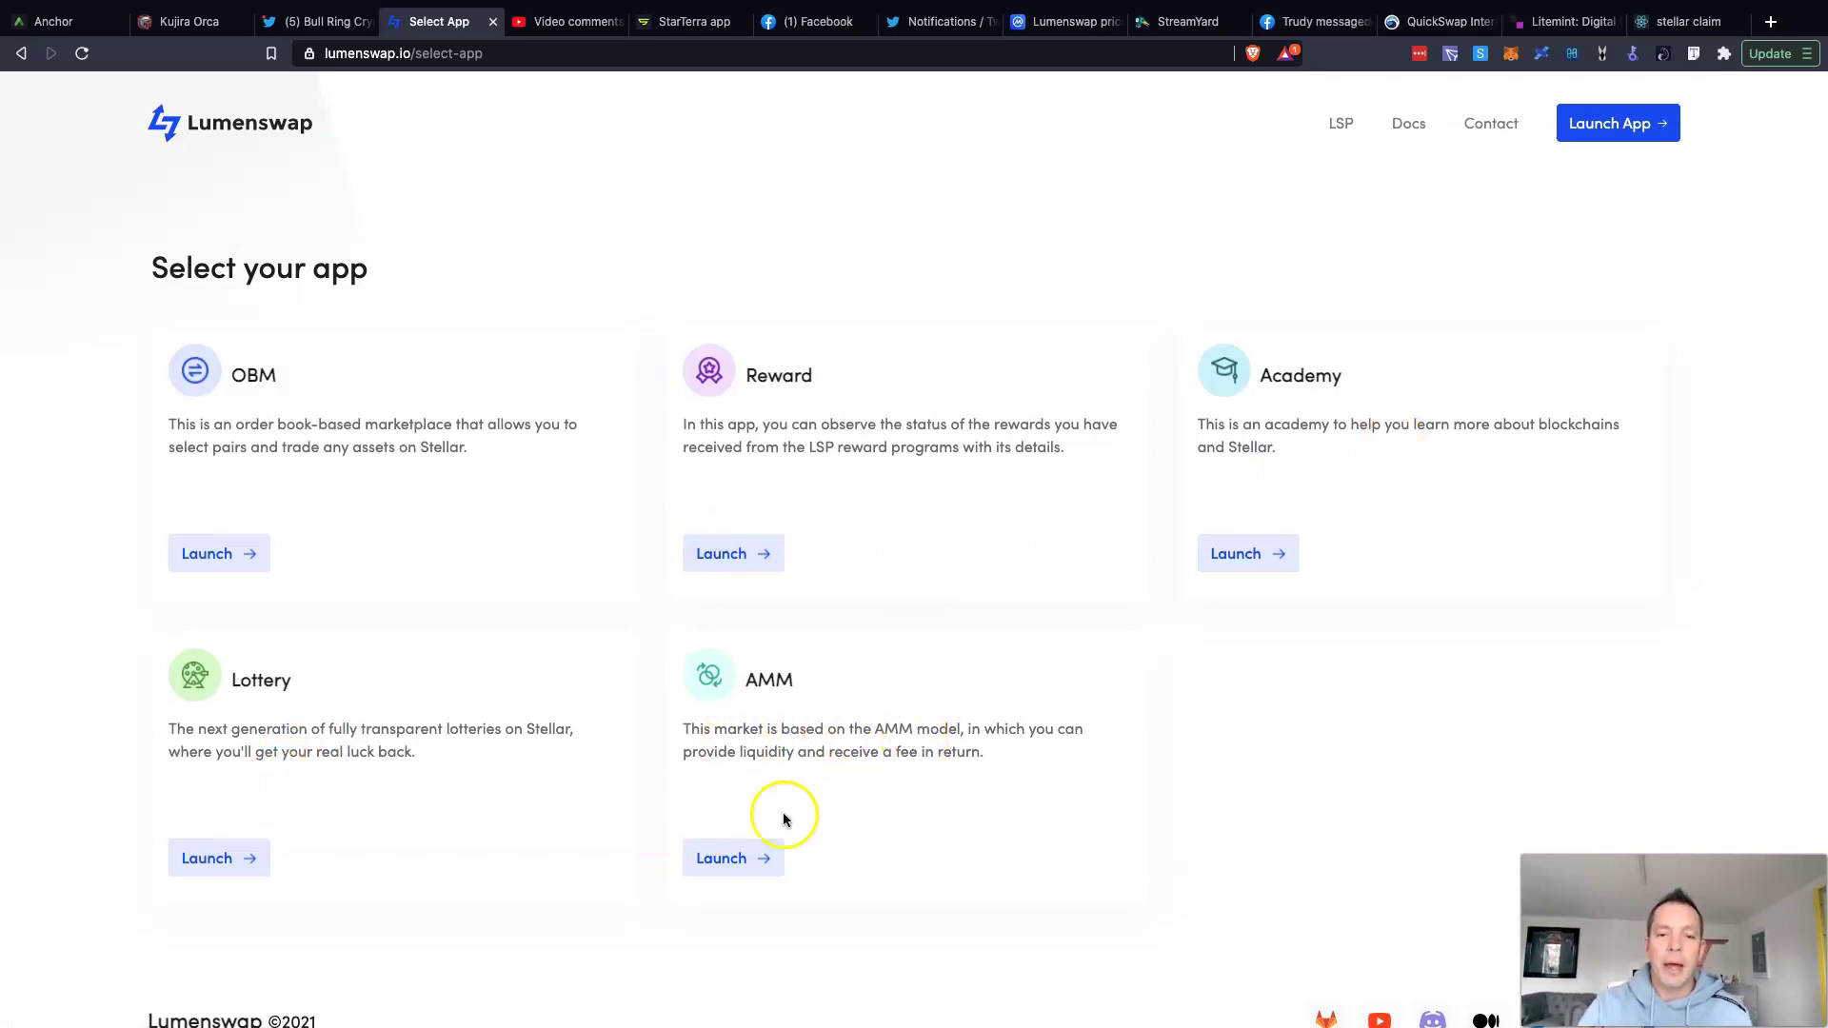
{"action": "left_click", "coordinate": [735, 860]}
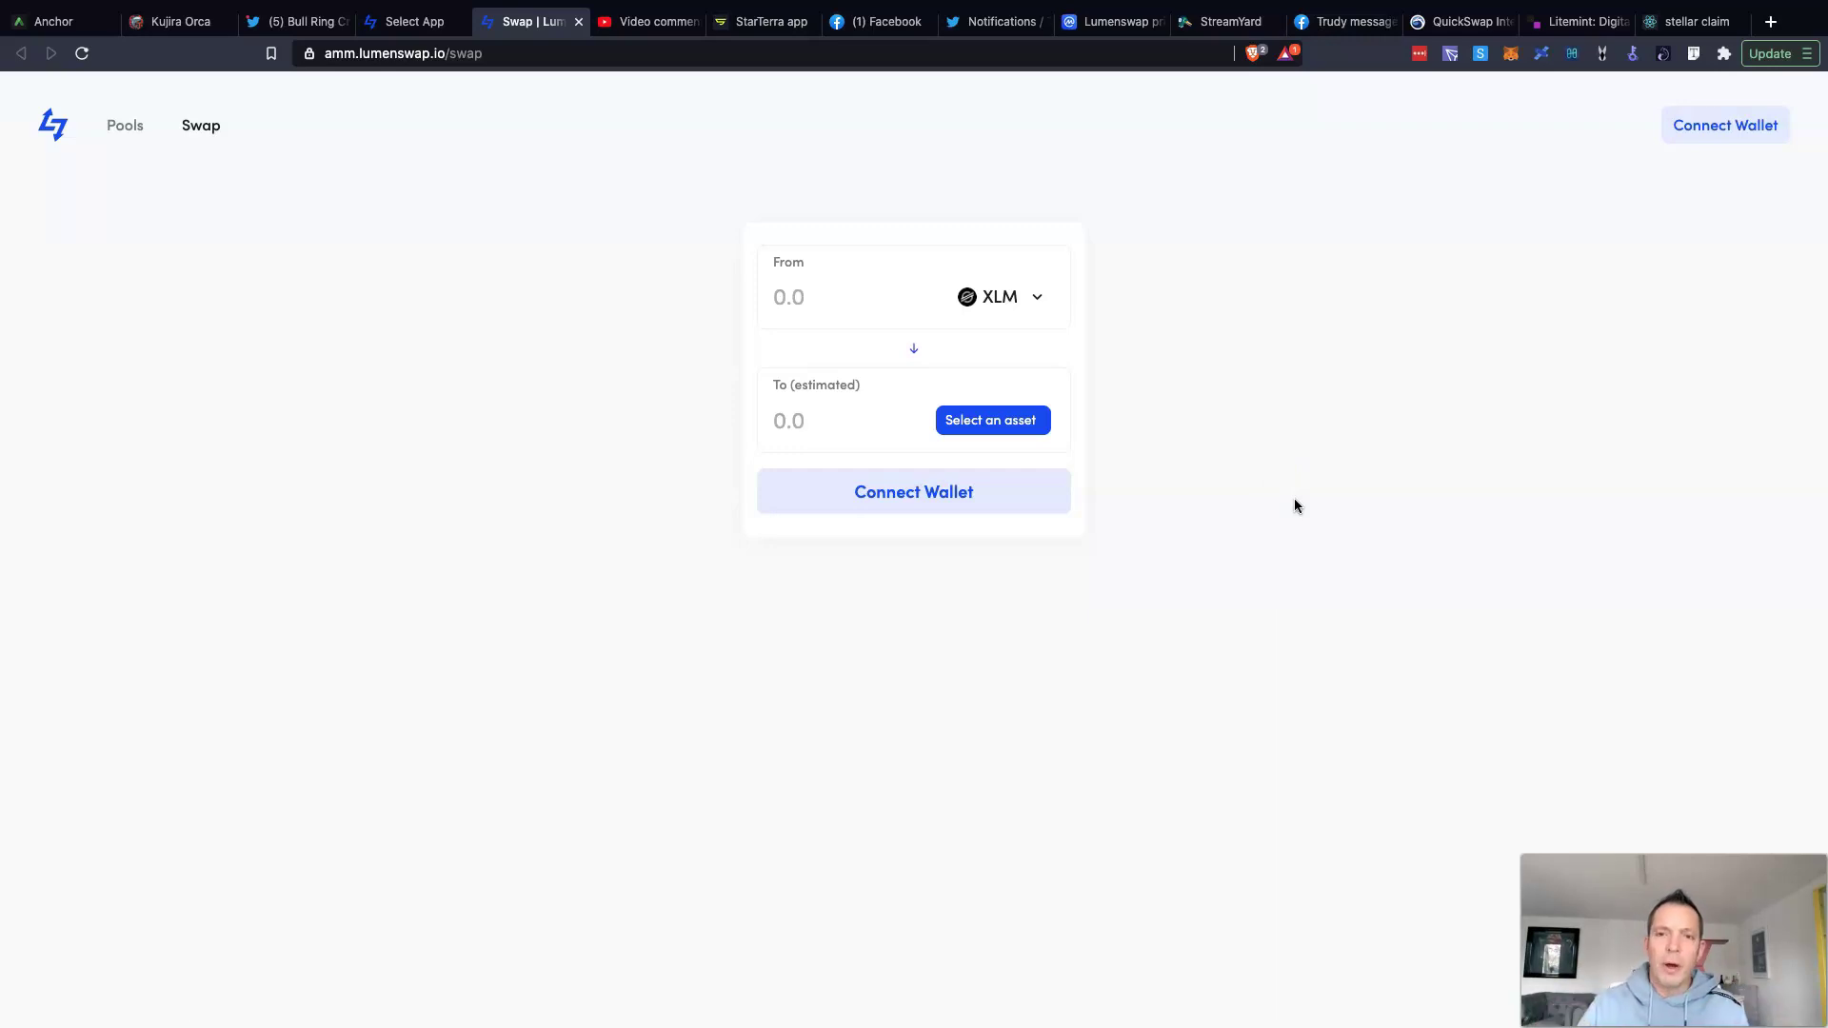
Step: Open the Connect Wallet dialog from the swap page header
{"action": "left_click", "coordinate": [1719, 125]}
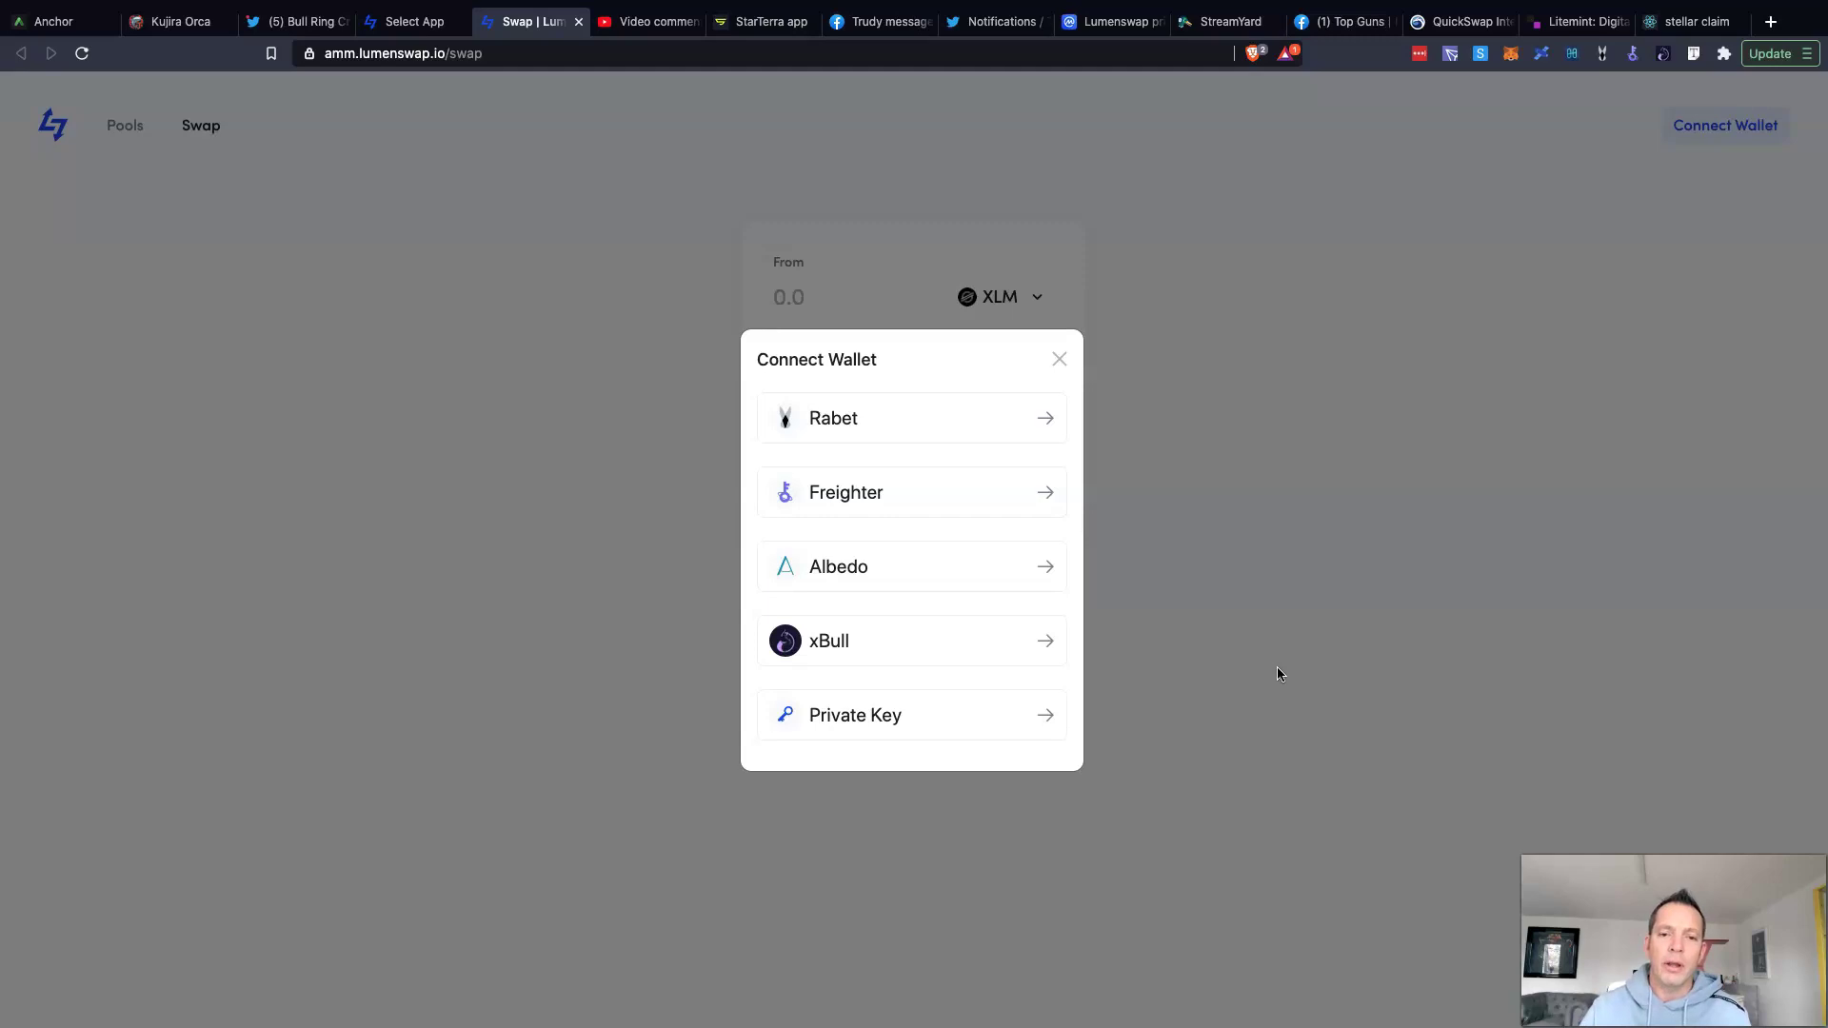
Step: Connect Freighter by sharing its public key, showing an XLM balance of 720.9572
{"action": "left_click", "coordinate": [928, 503]}
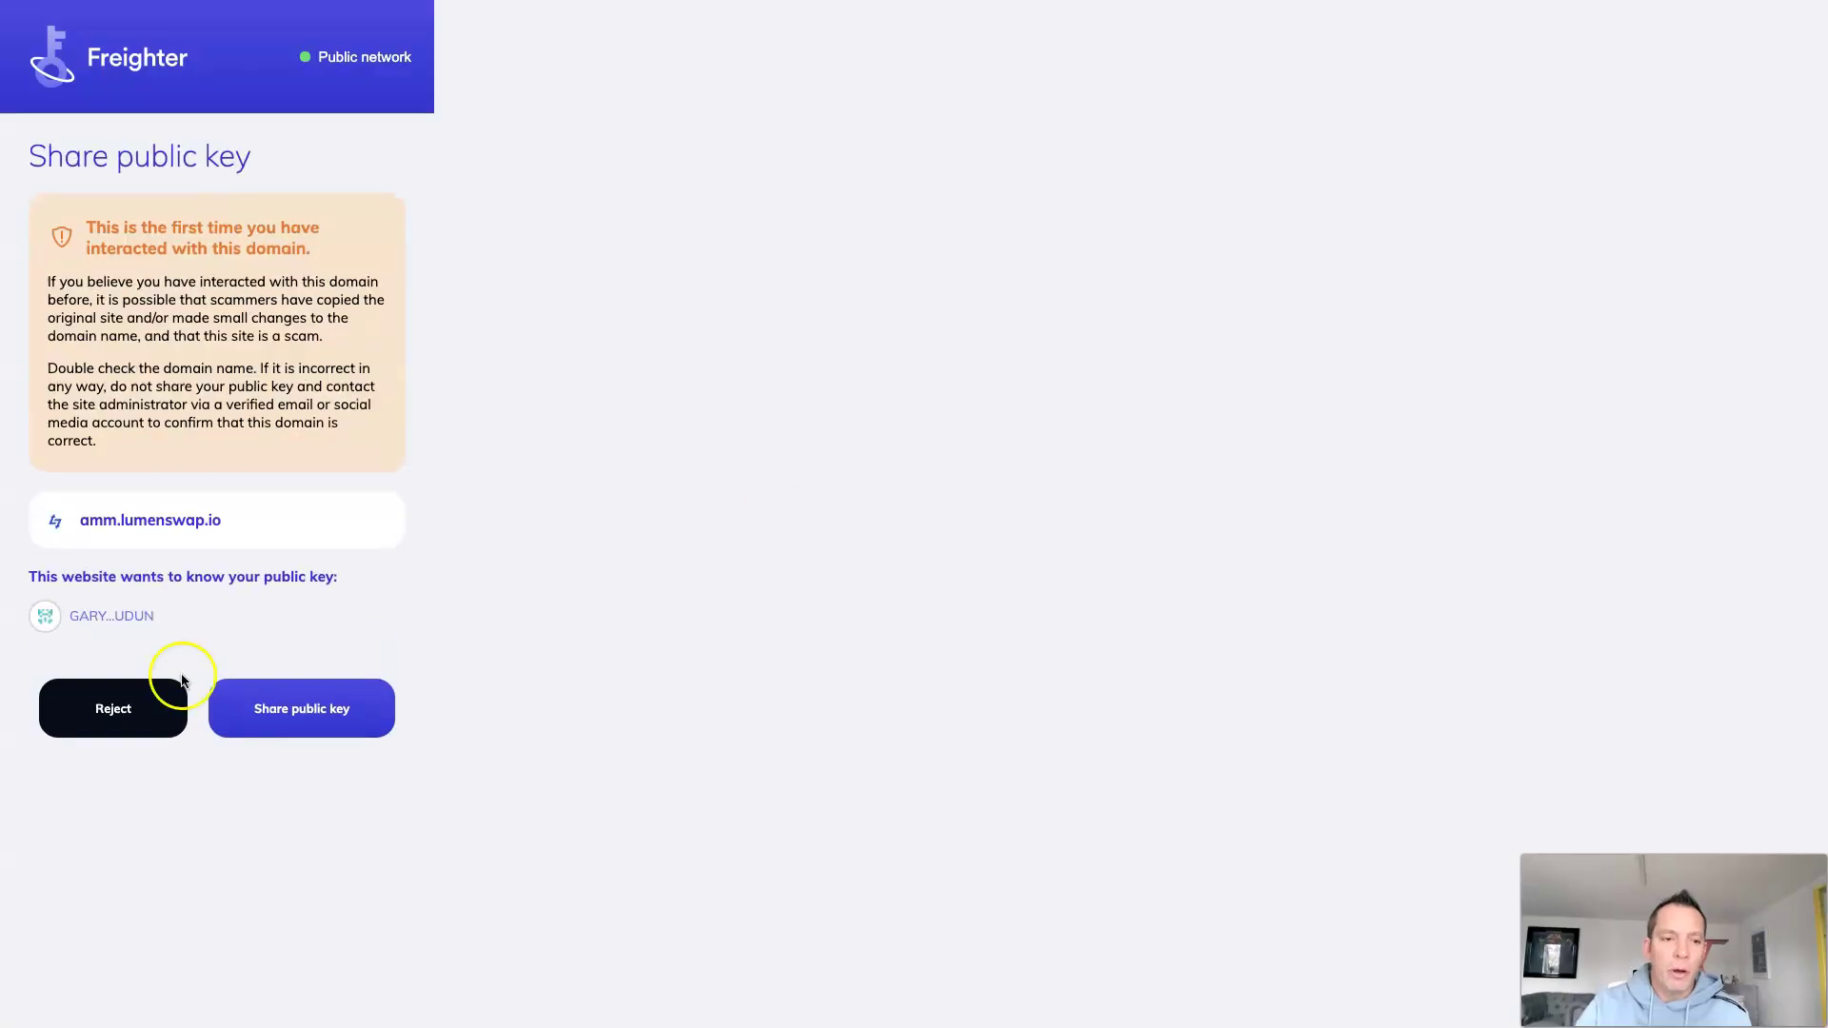
{"action": "left_click", "coordinate": [330, 720]}
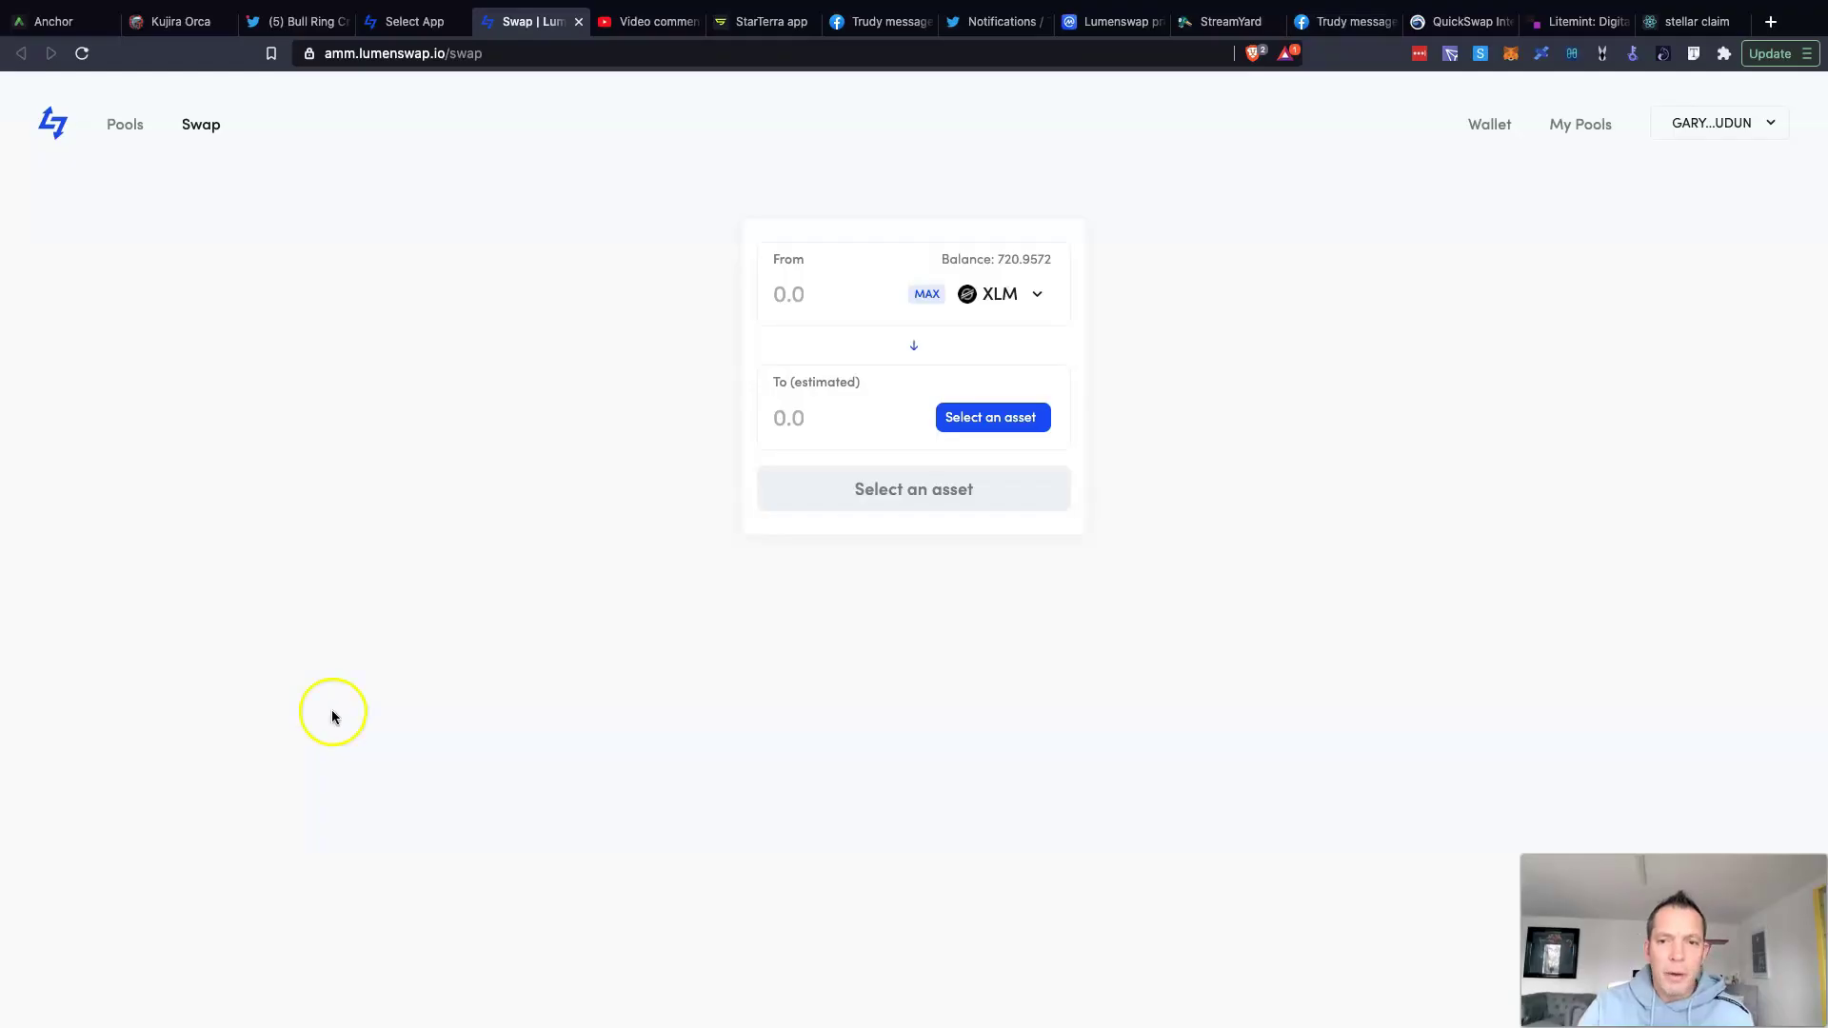
{"action": "left_click", "coordinate": [1705, 129]}
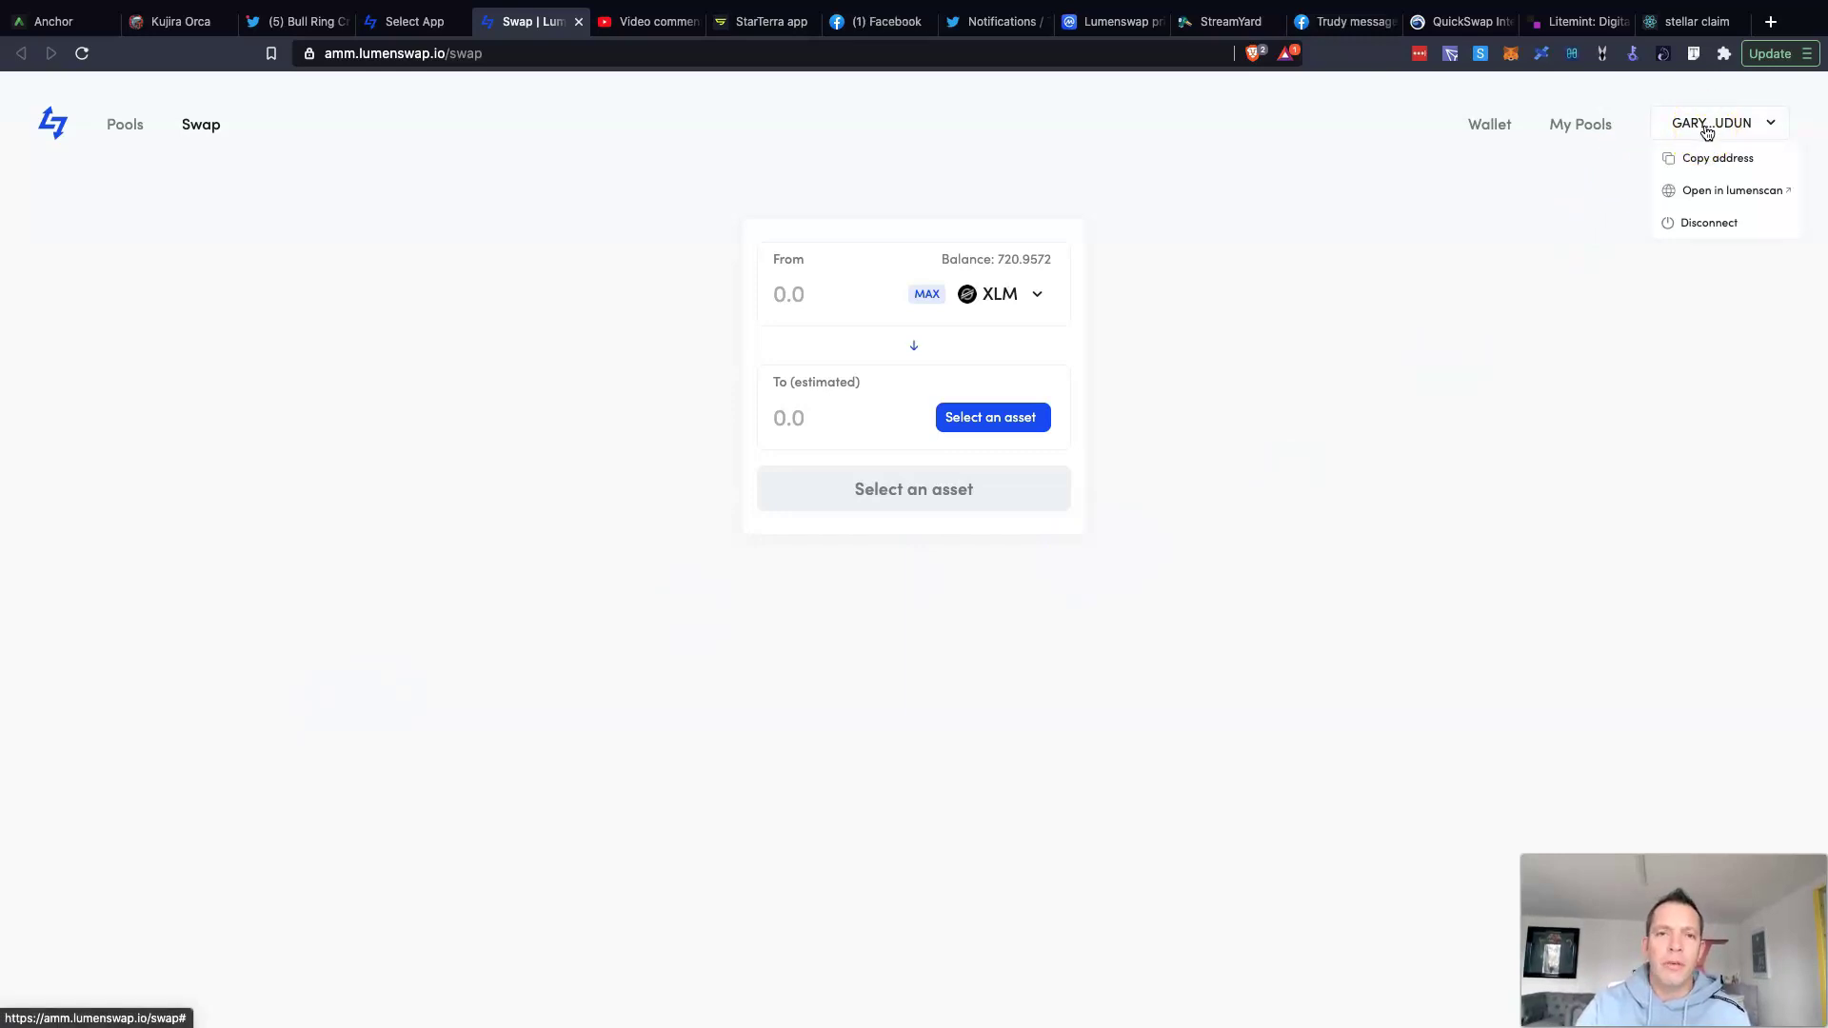
{"action": "left_click", "coordinate": [1625, 213]}
{"action": "left_click", "coordinate": [1690, 123]}
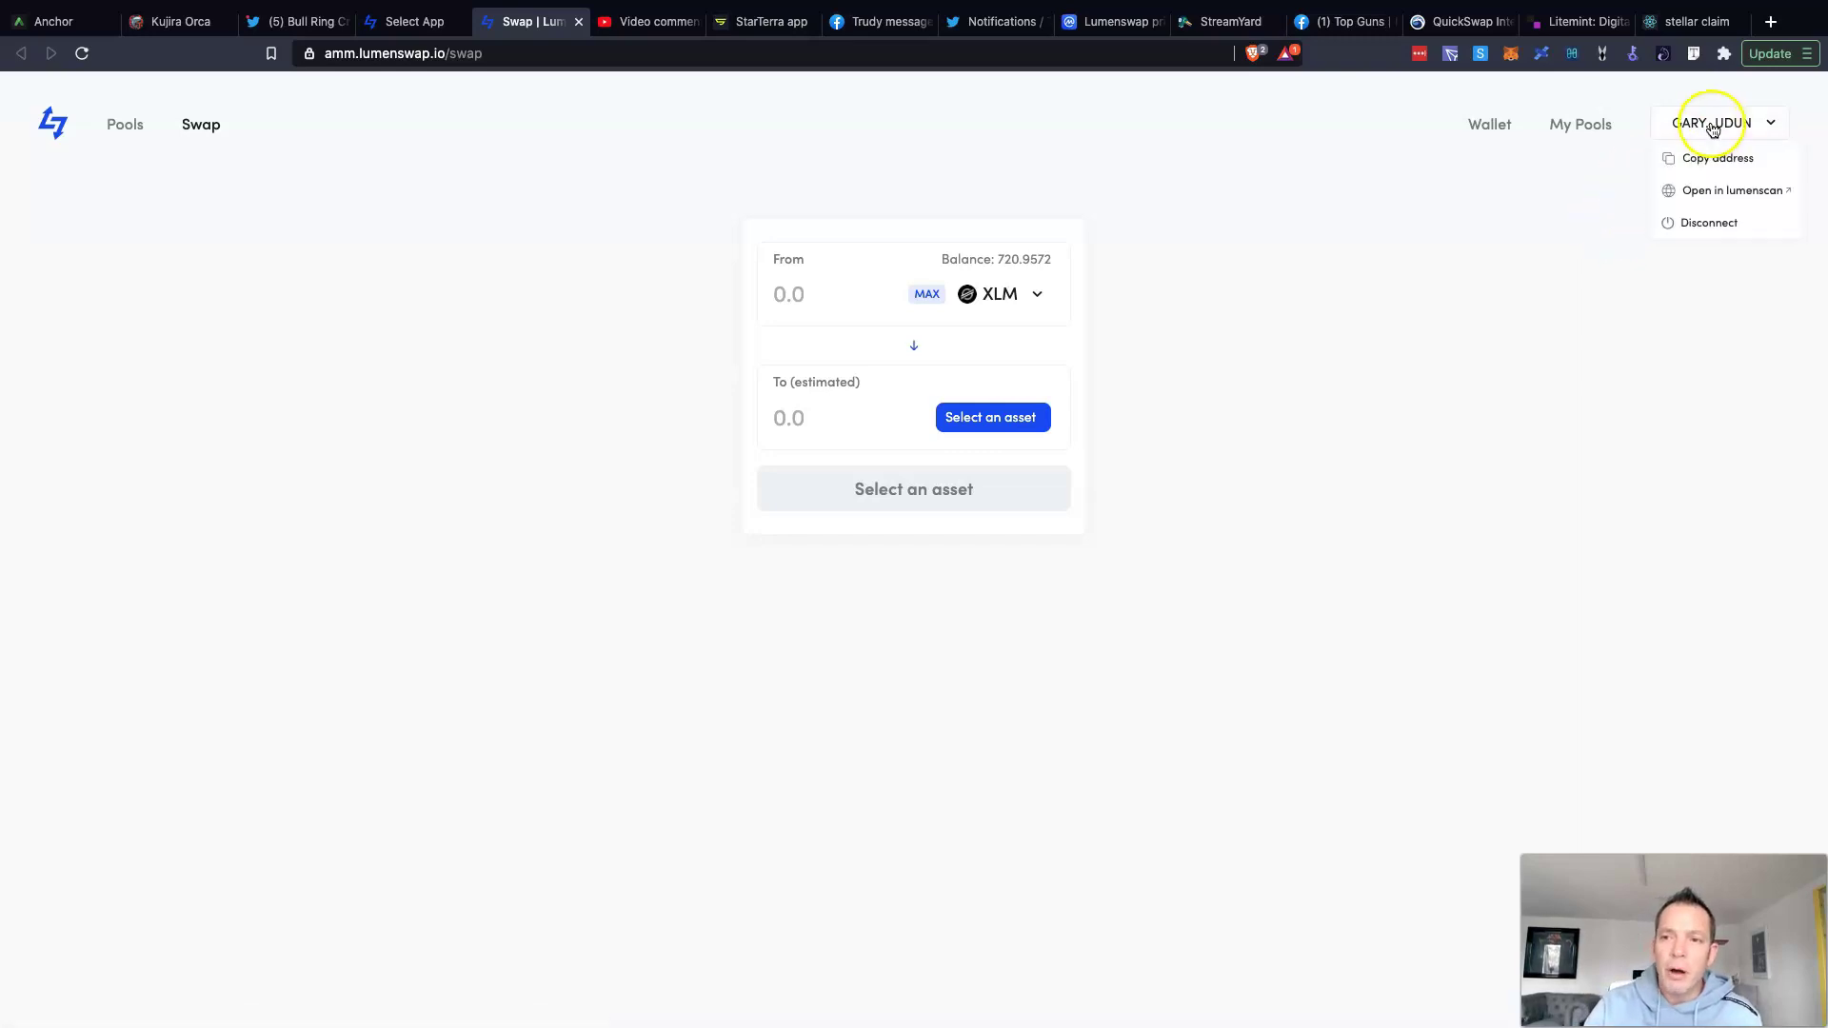
{"action": "left_click", "coordinate": [1455, 322]}
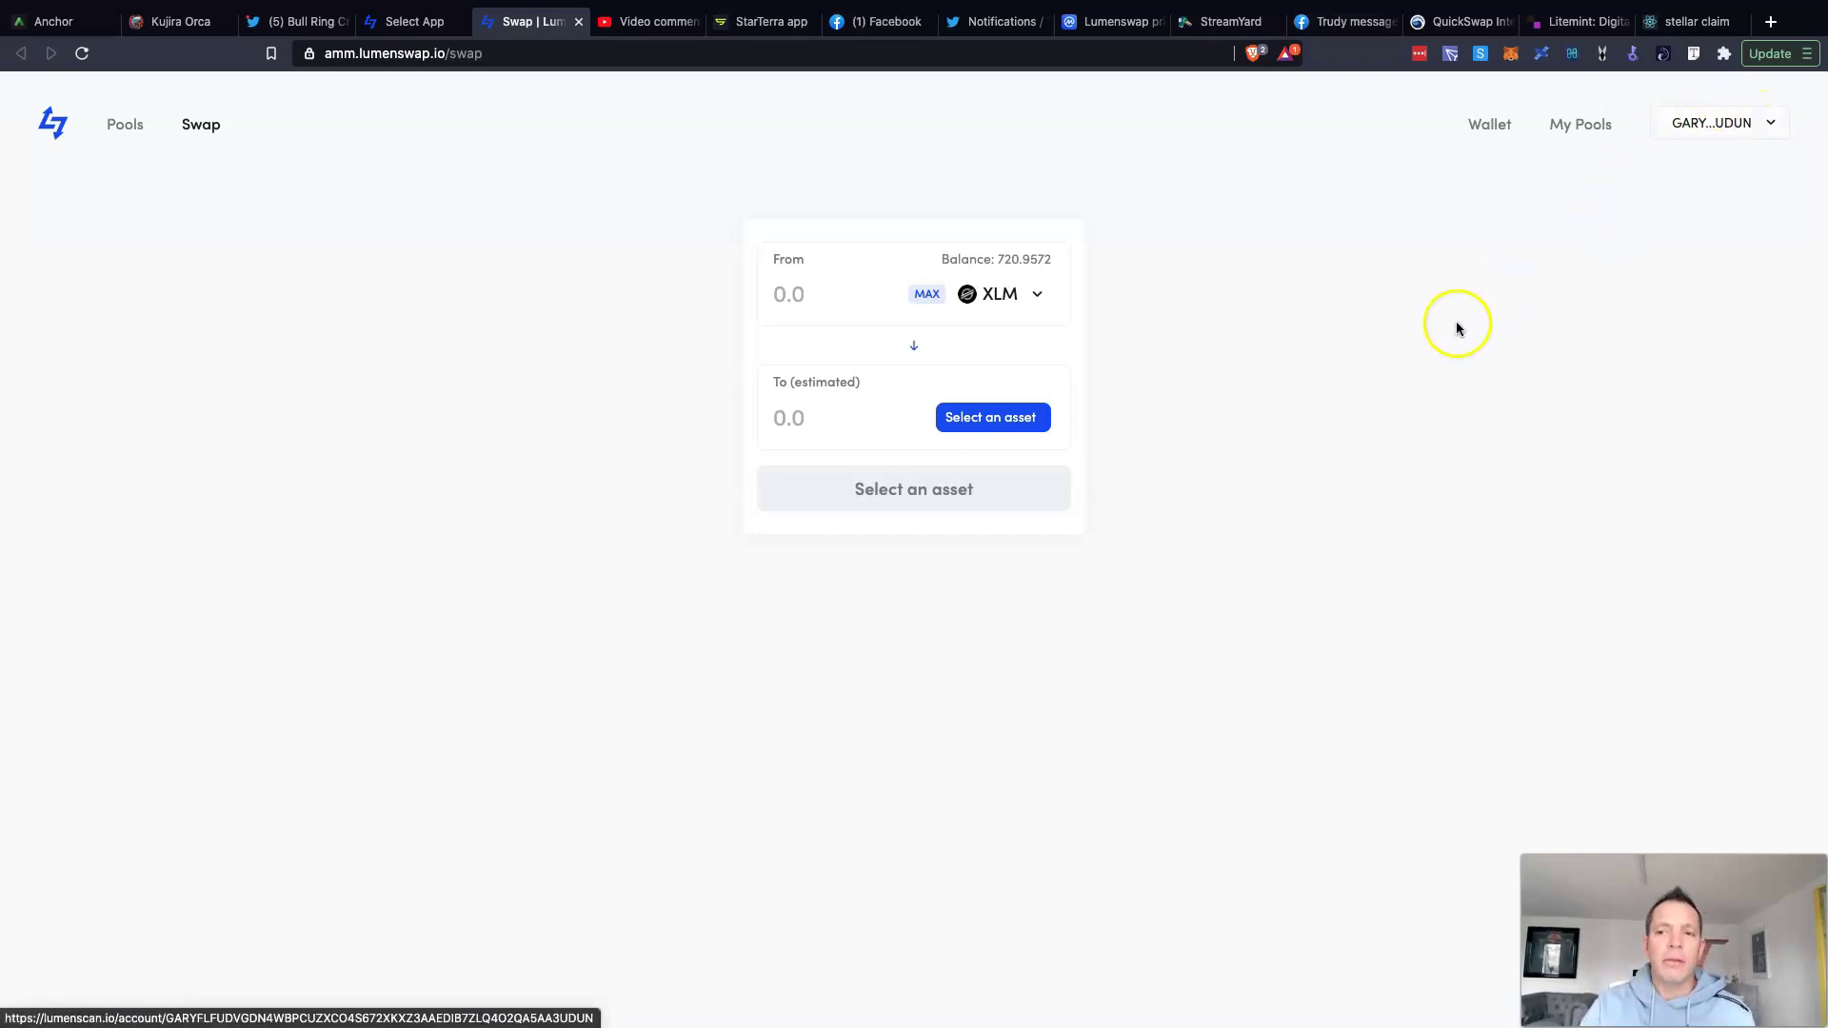
{"action": "left_click", "coordinate": [1491, 126]}
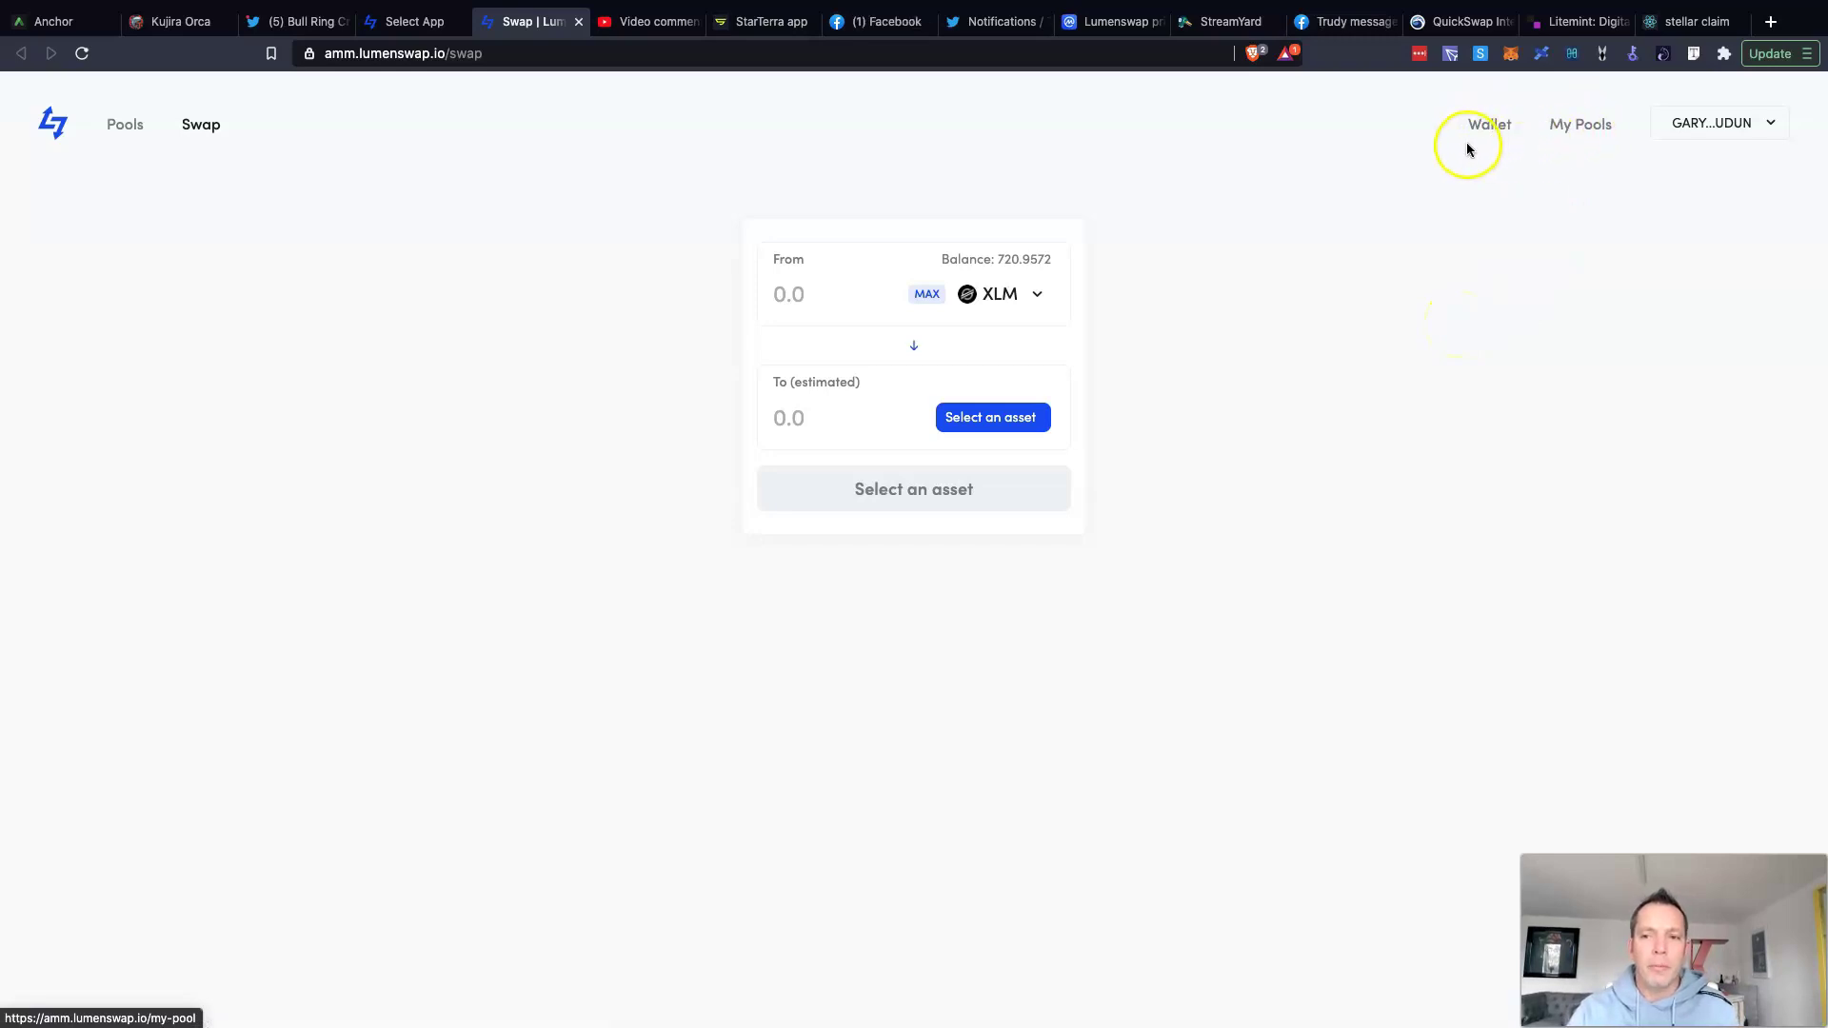
Step: Go via My Pools to the full Pools list, showing XLM/USDC at $1.76m TVL
{"action": "left_click", "coordinate": [1574, 135]}
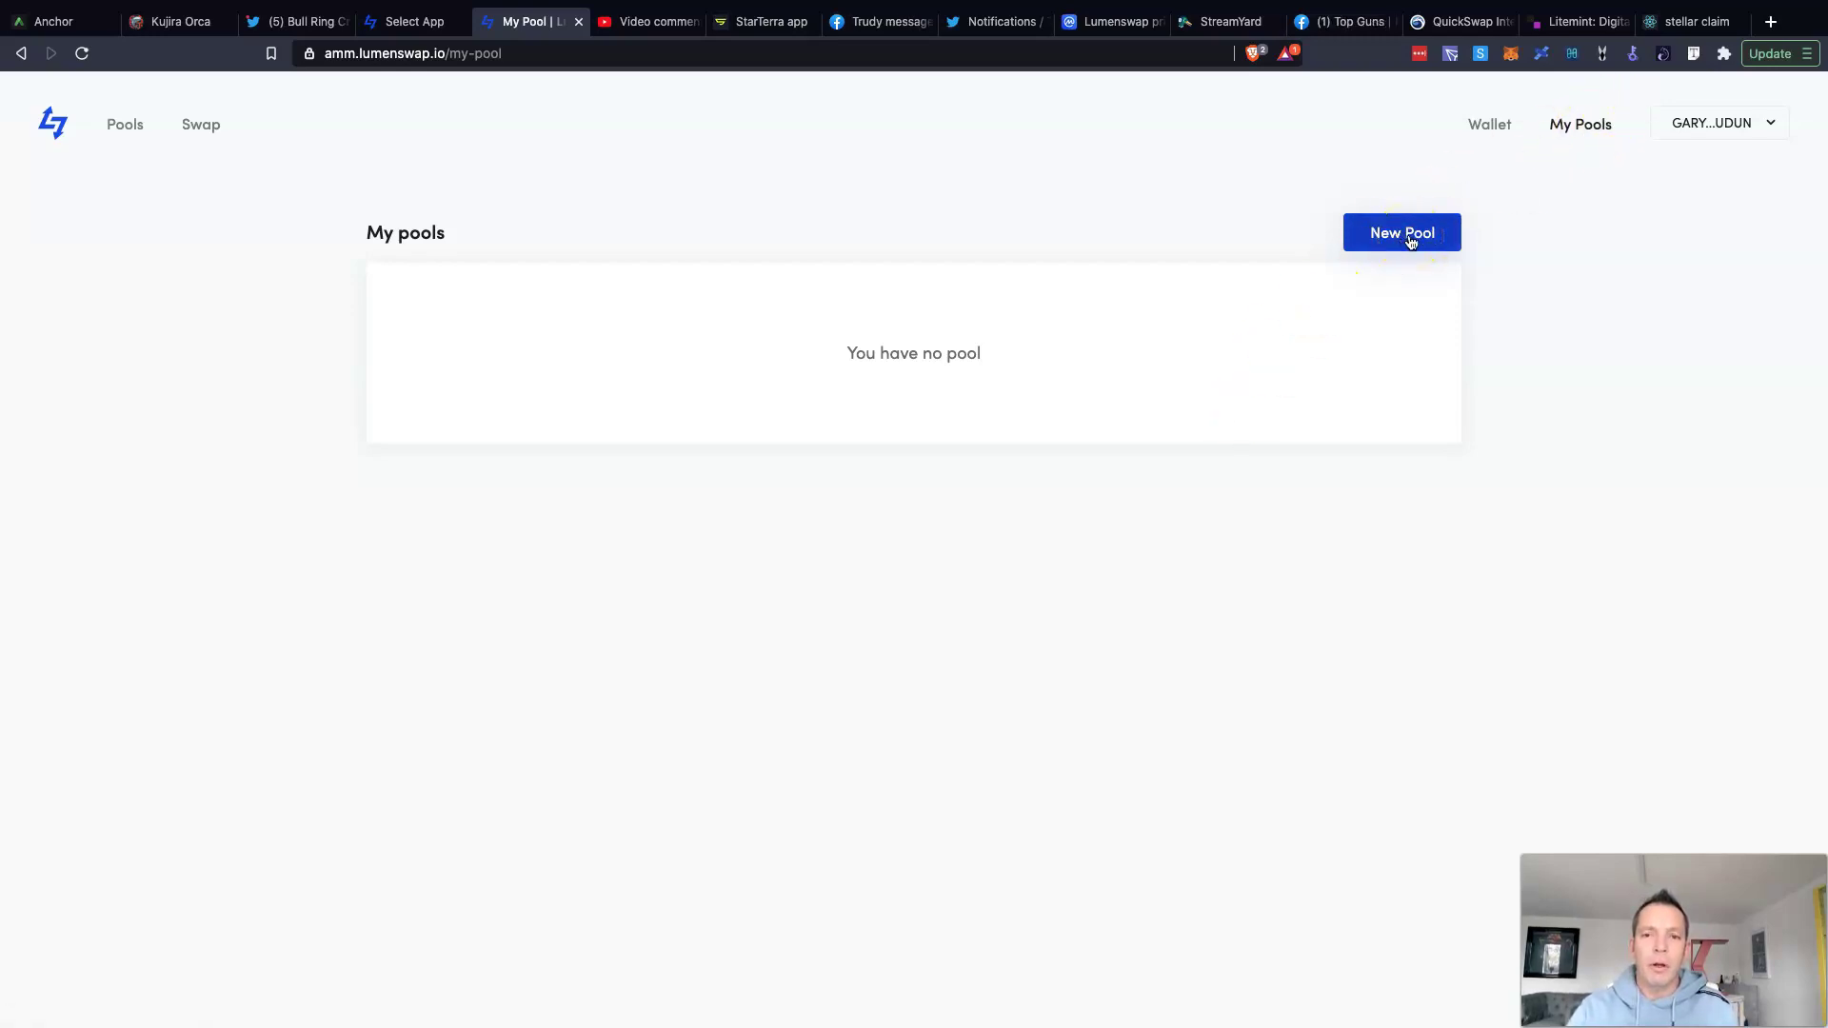
{"action": "left_click", "coordinate": [125, 128]}
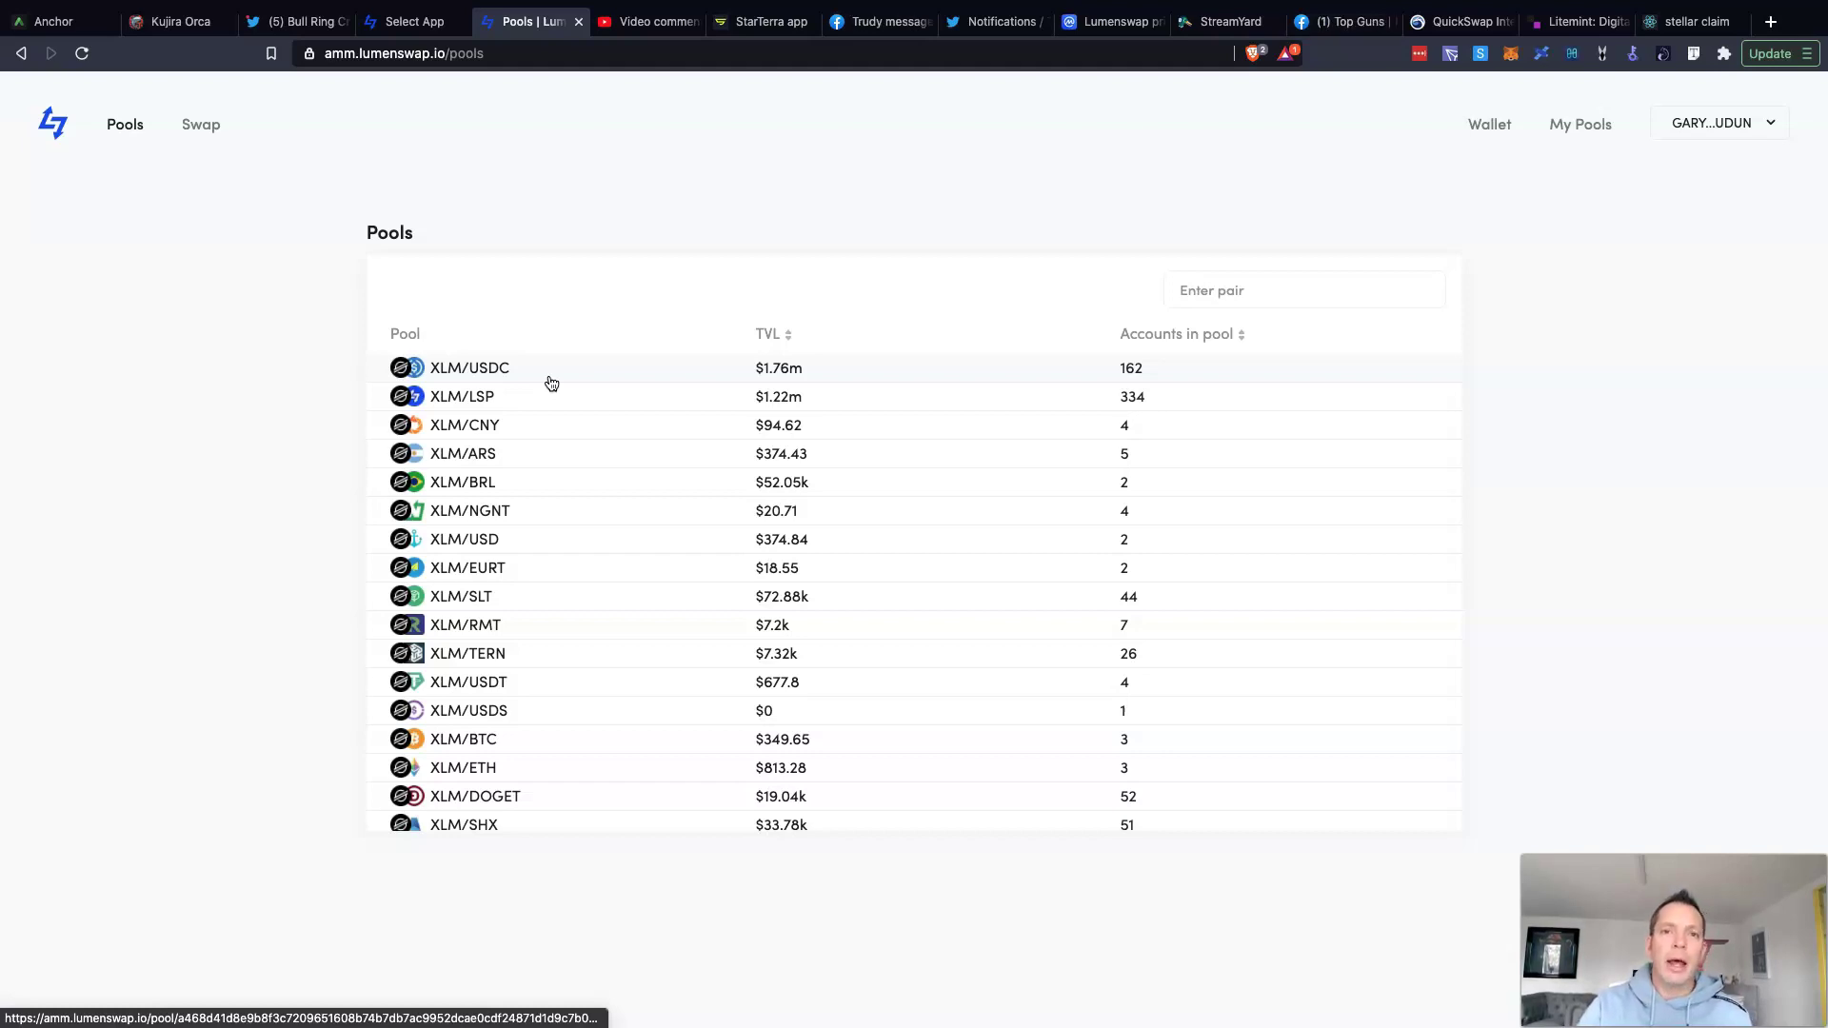
{"action": "scroll", "coordinate": [549, 383], "scroll_direction": "down", "scroll_amount": 1}
{"action": "left_click", "coordinate": [467, 412]}
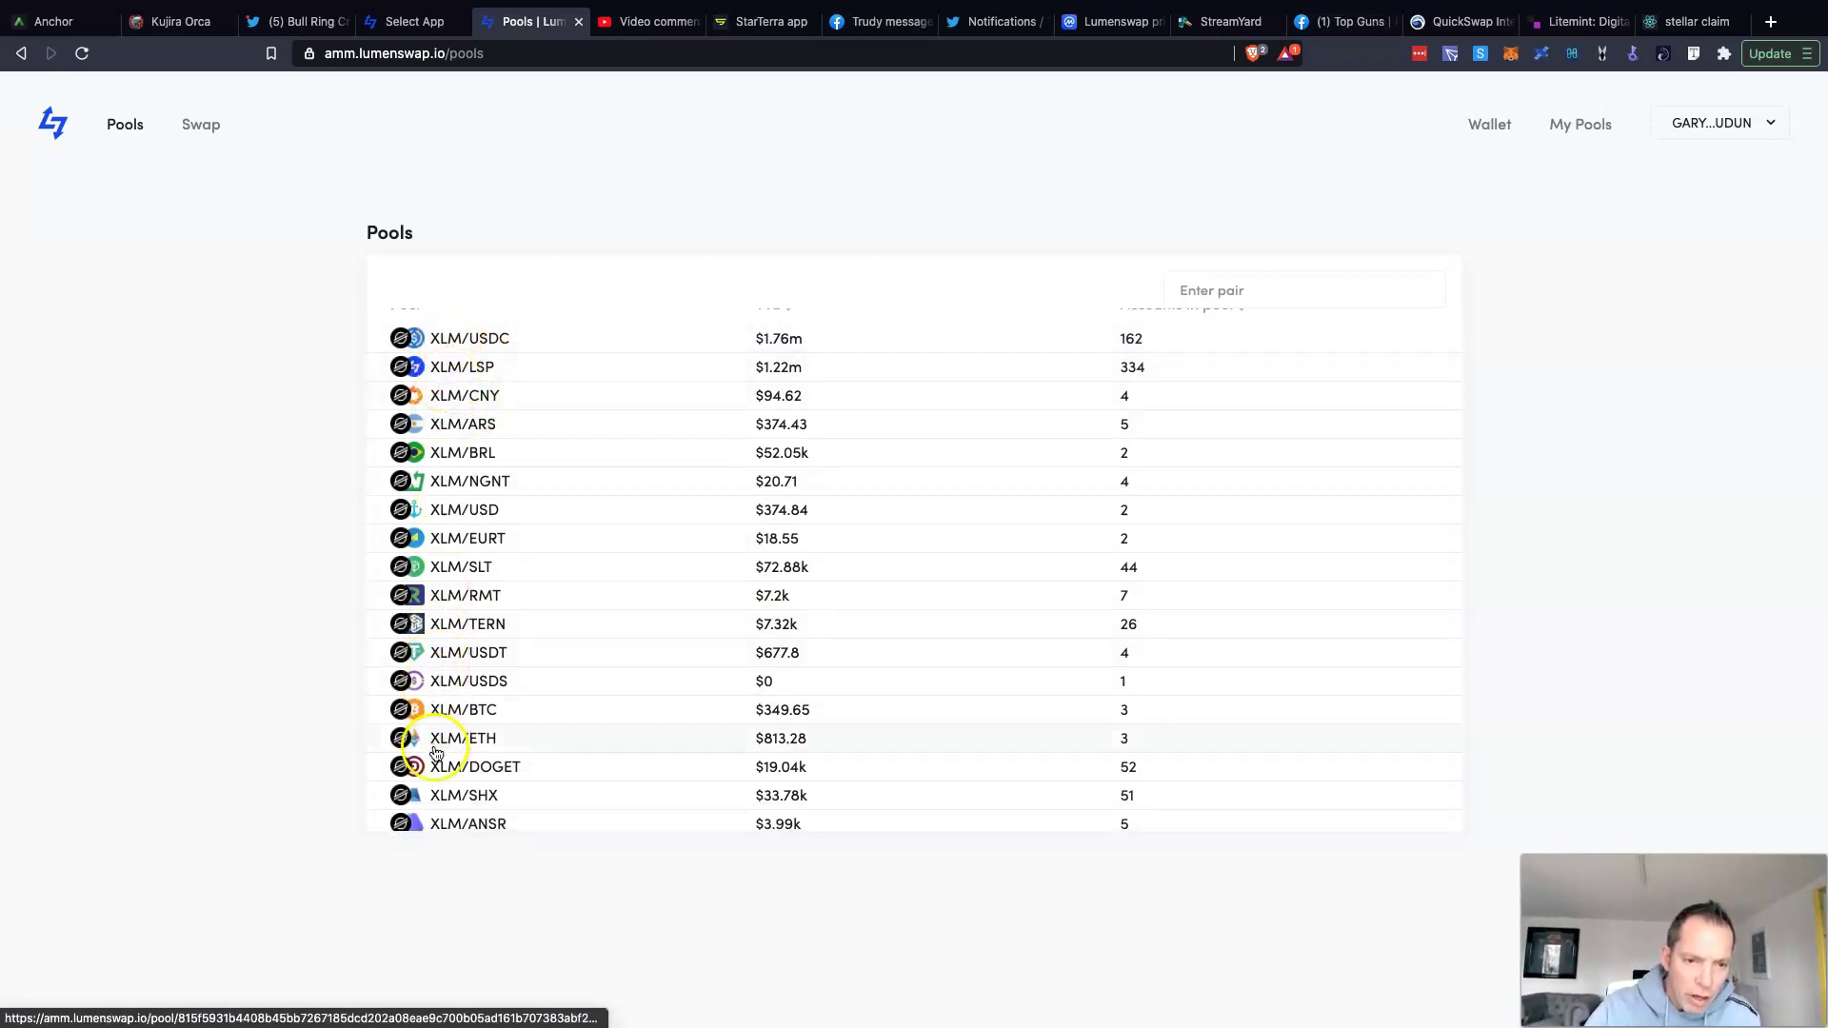
{"action": "scroll", "coordinate": [436, 754], "scroll_direction": "down", "scroll_amount": 3}
{"action": "scroll", "coordinate": [437, 754], "scroll_direction": "down", "scroll_amount": 8}
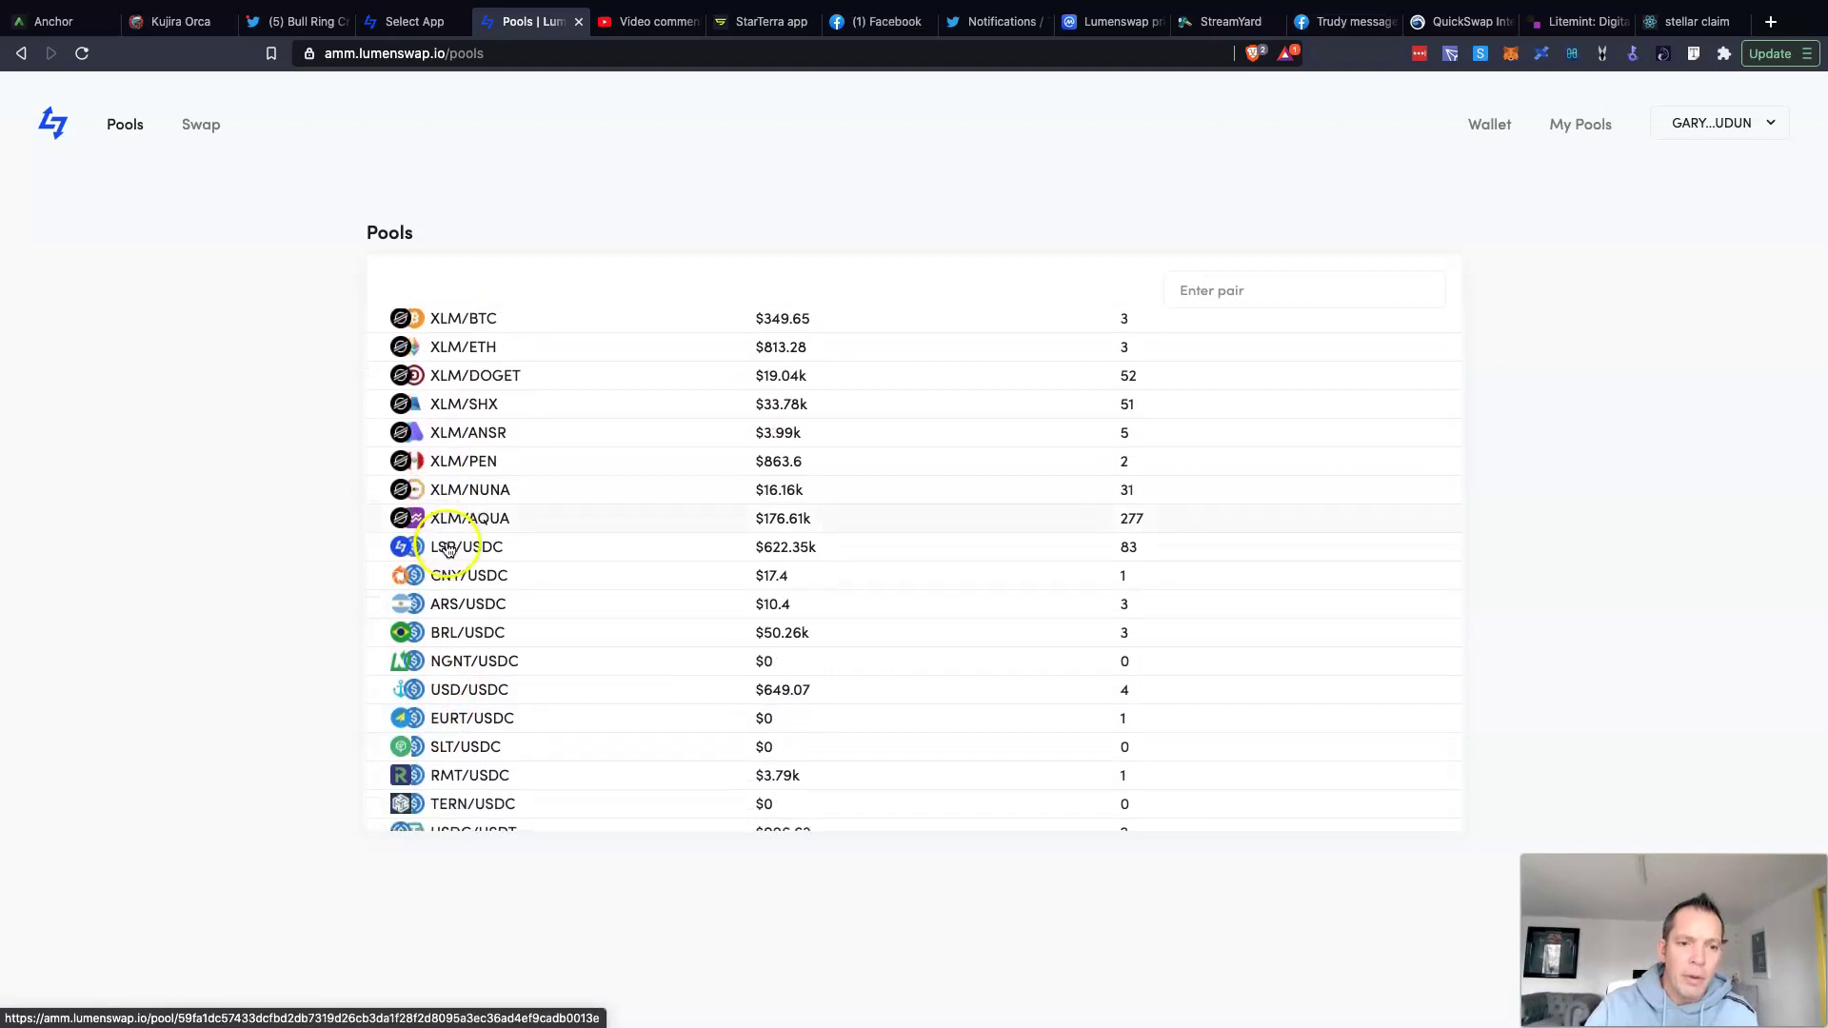
{"action": "scroll", "coordinate": [448, 550], "scroll_direction": "down", "scroll_amount": 3}
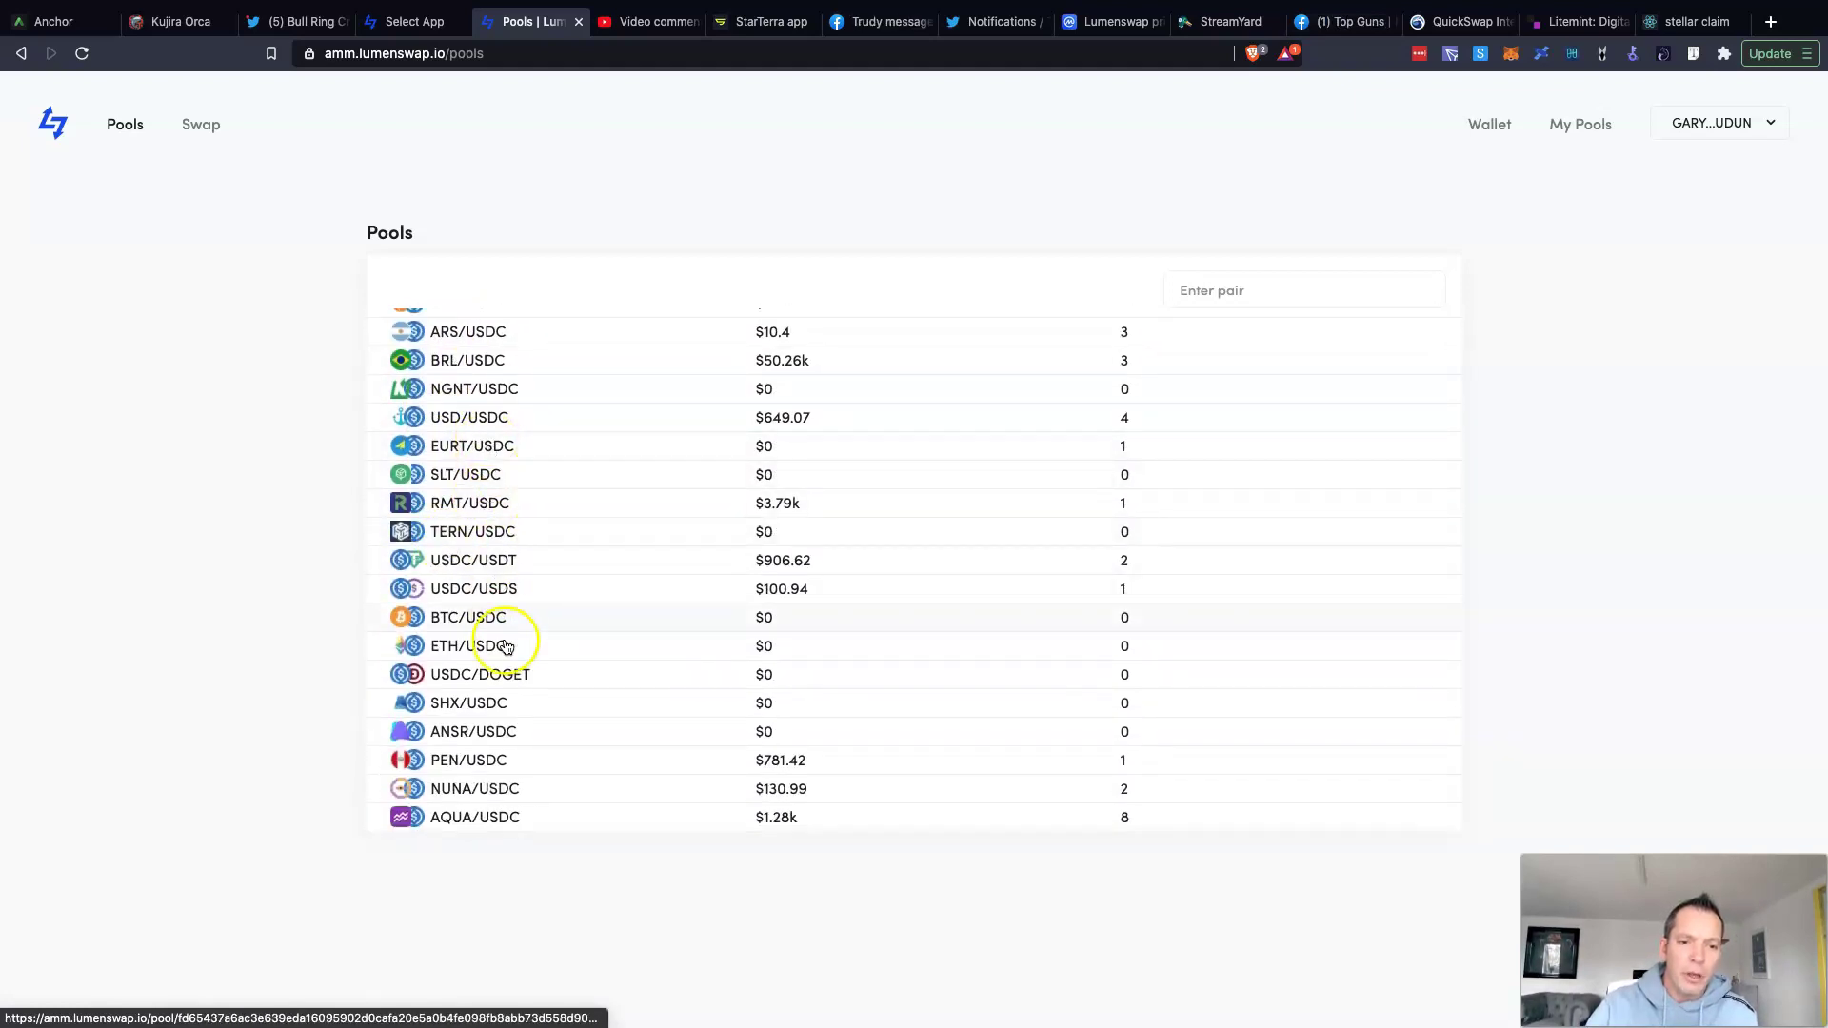
{"action": "scroll", "coordinate": [484, 496], "scroll_direction": "up", "scroll_amount": 12}
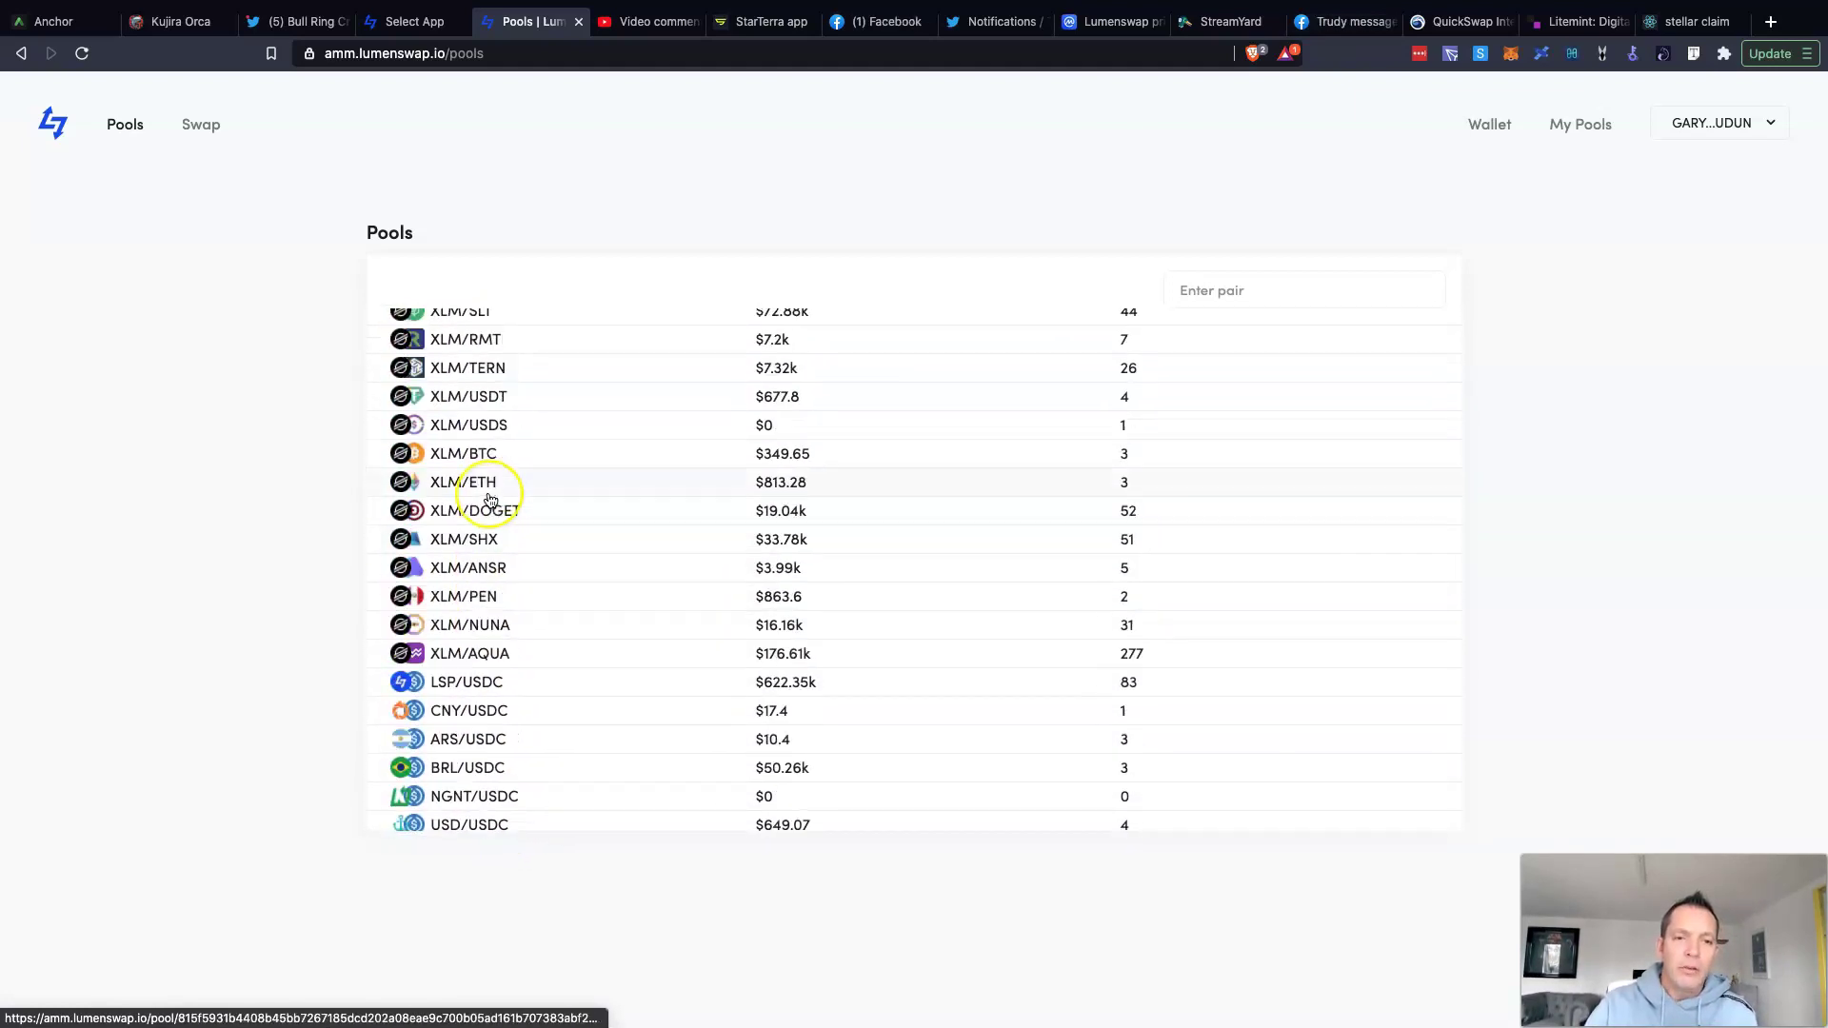
{"action": "scroll", "coordinate": [489, 501], "scroll_direction": "up", "scroll_amount": 4}
{"action": "scroll", "coordinate": [488, 501], "scroll_direction": "down", "scroll_amount": 15}
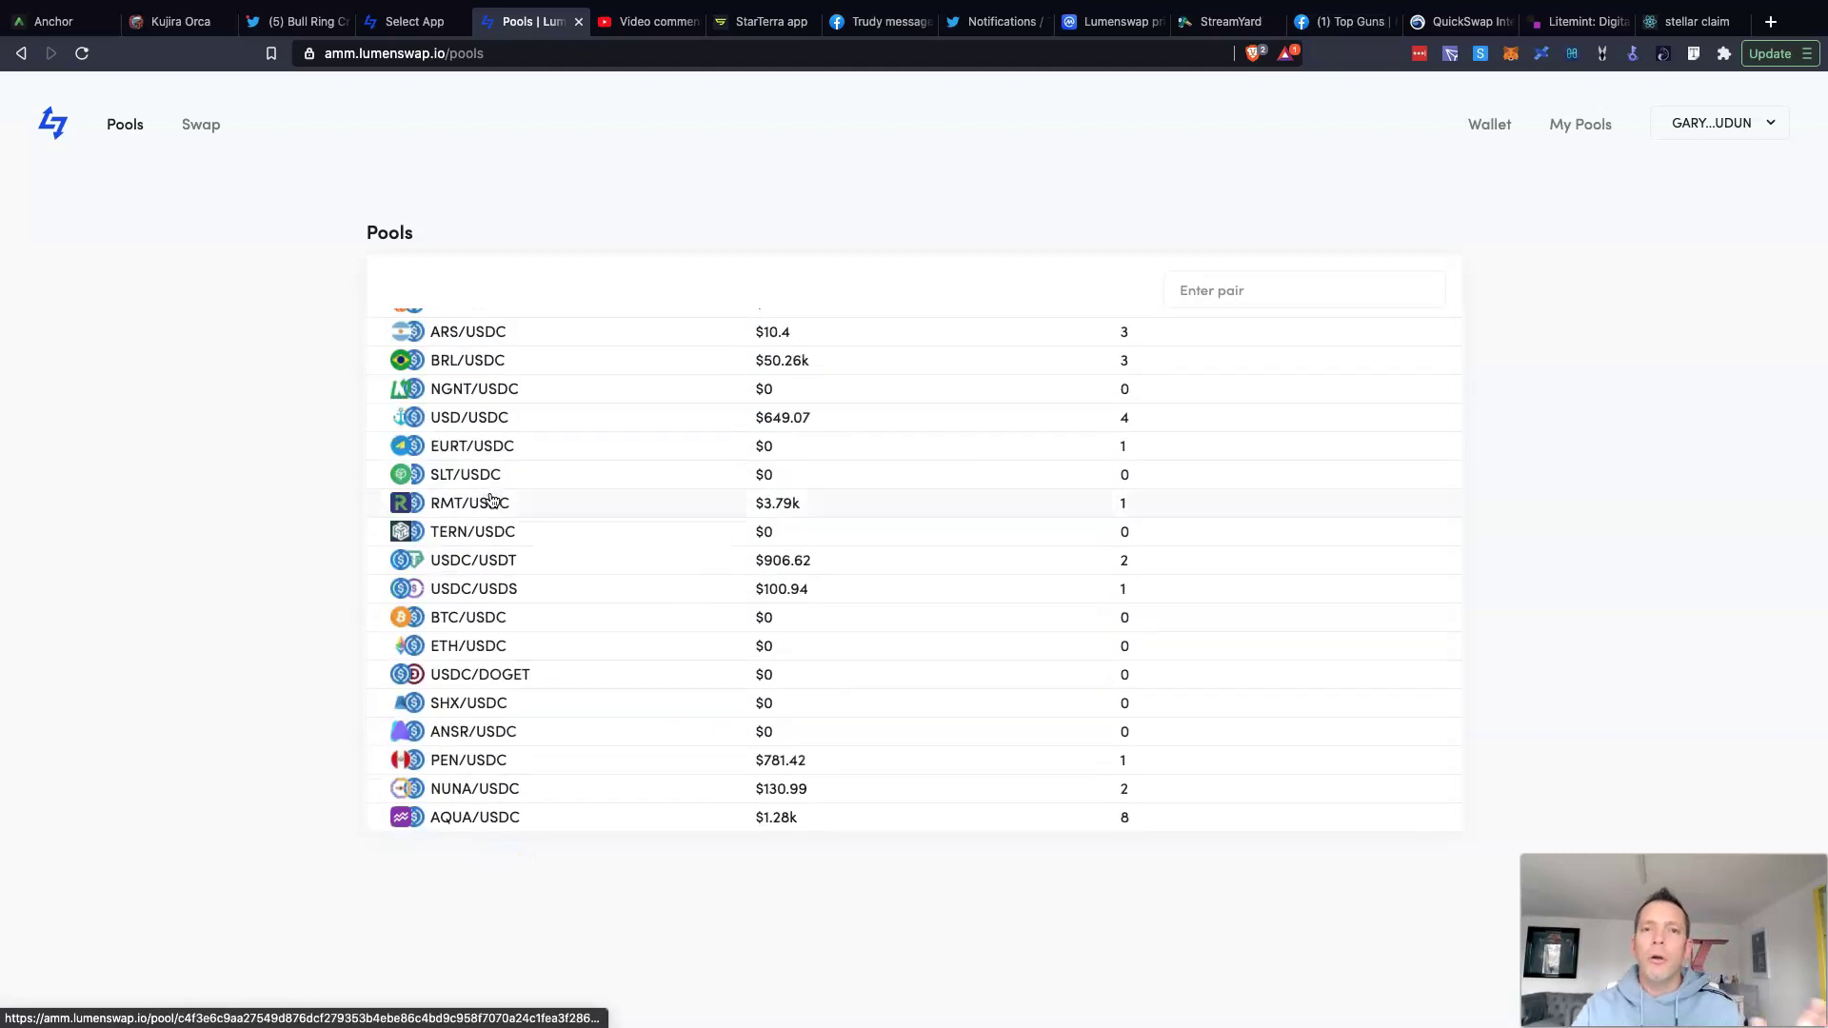
{"action": "scroll", "coordinate": [490, 502], "scroll_direction": "up", "scroll_amount": 15}
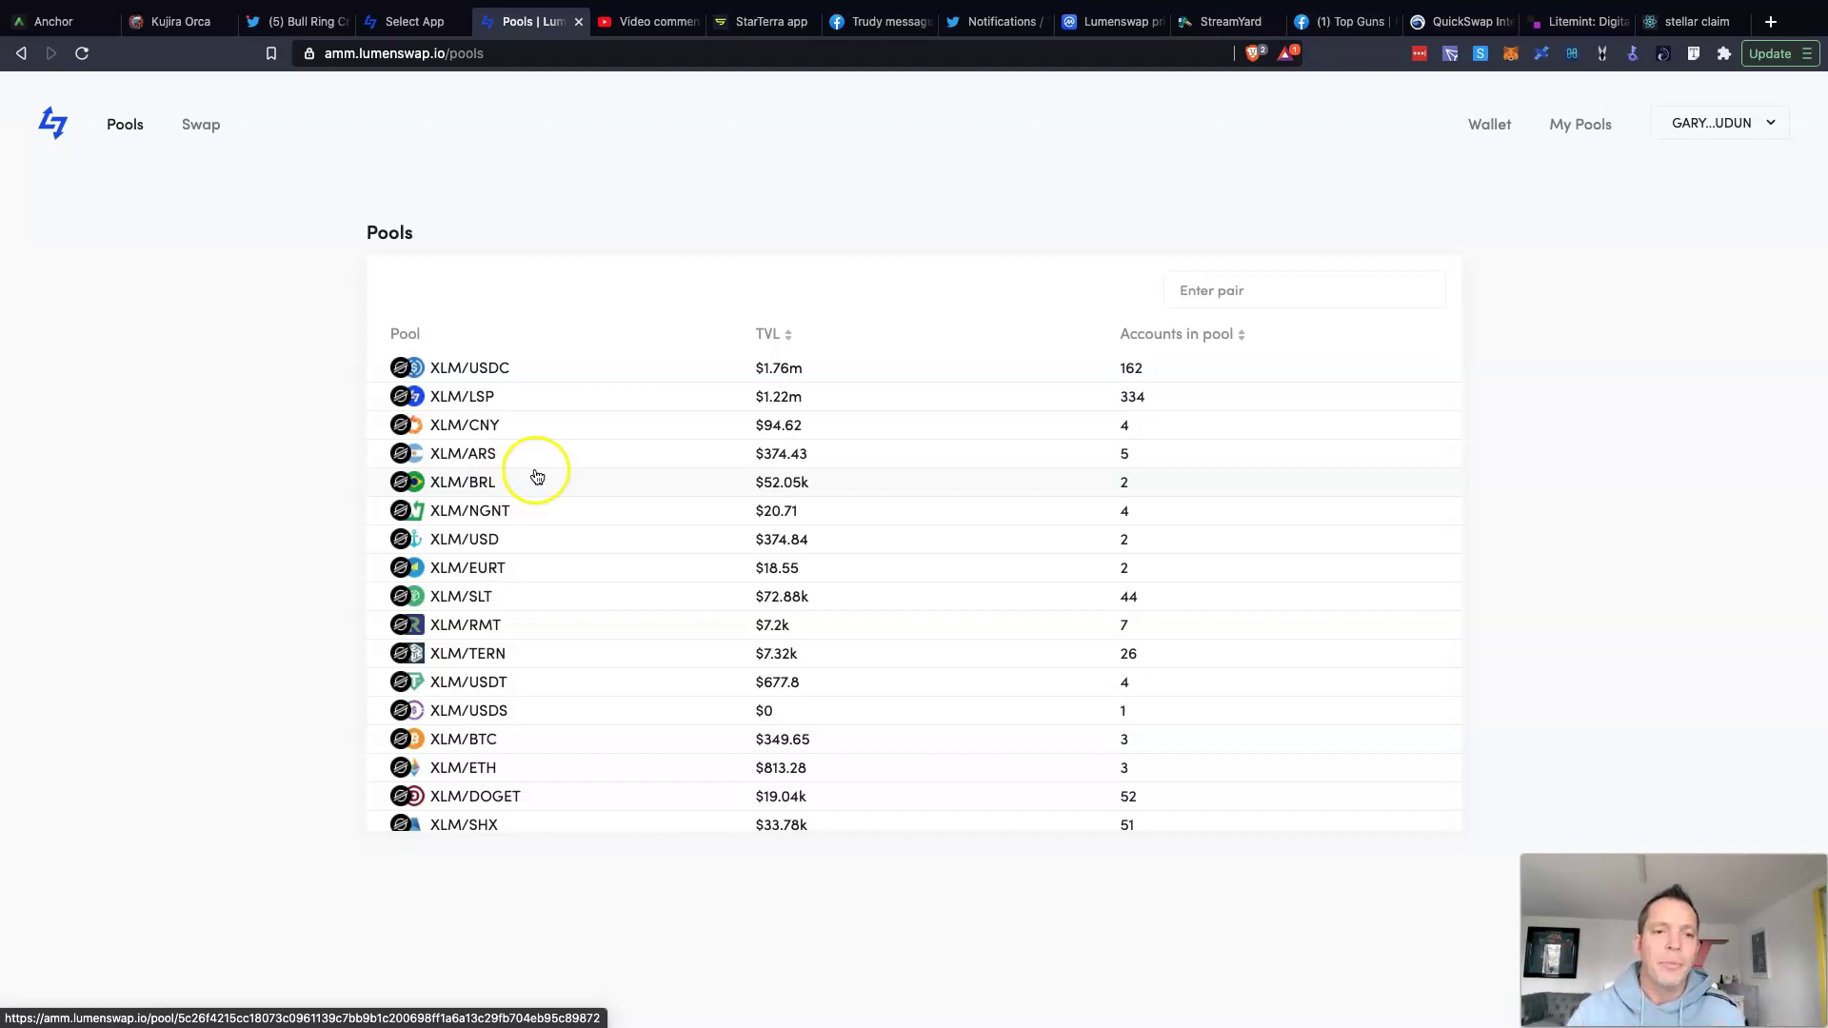
{"action": "scroll", "coordinate": [472, 509], "scroll_direction": "down", "scroll_amount": 4}
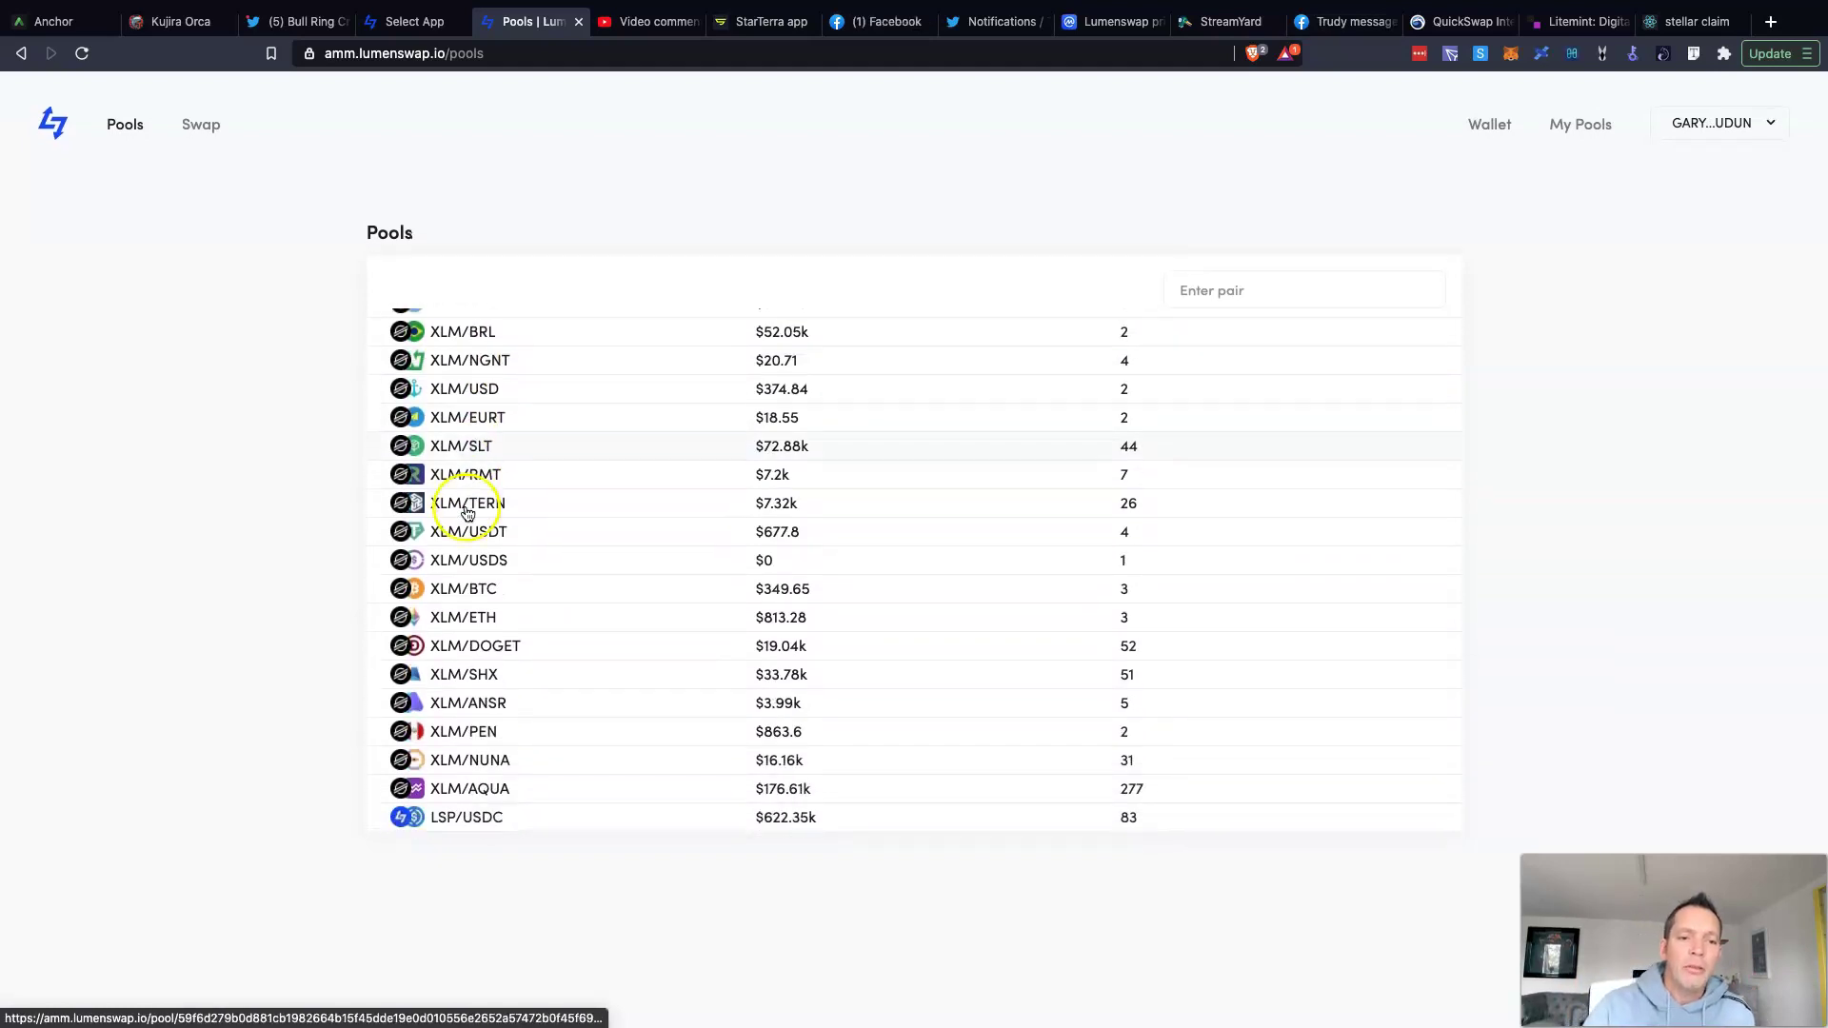
{"action": "scroll", "coordinate": [477, 514], "scroll_direction": "up", "scroll_amount": 4}
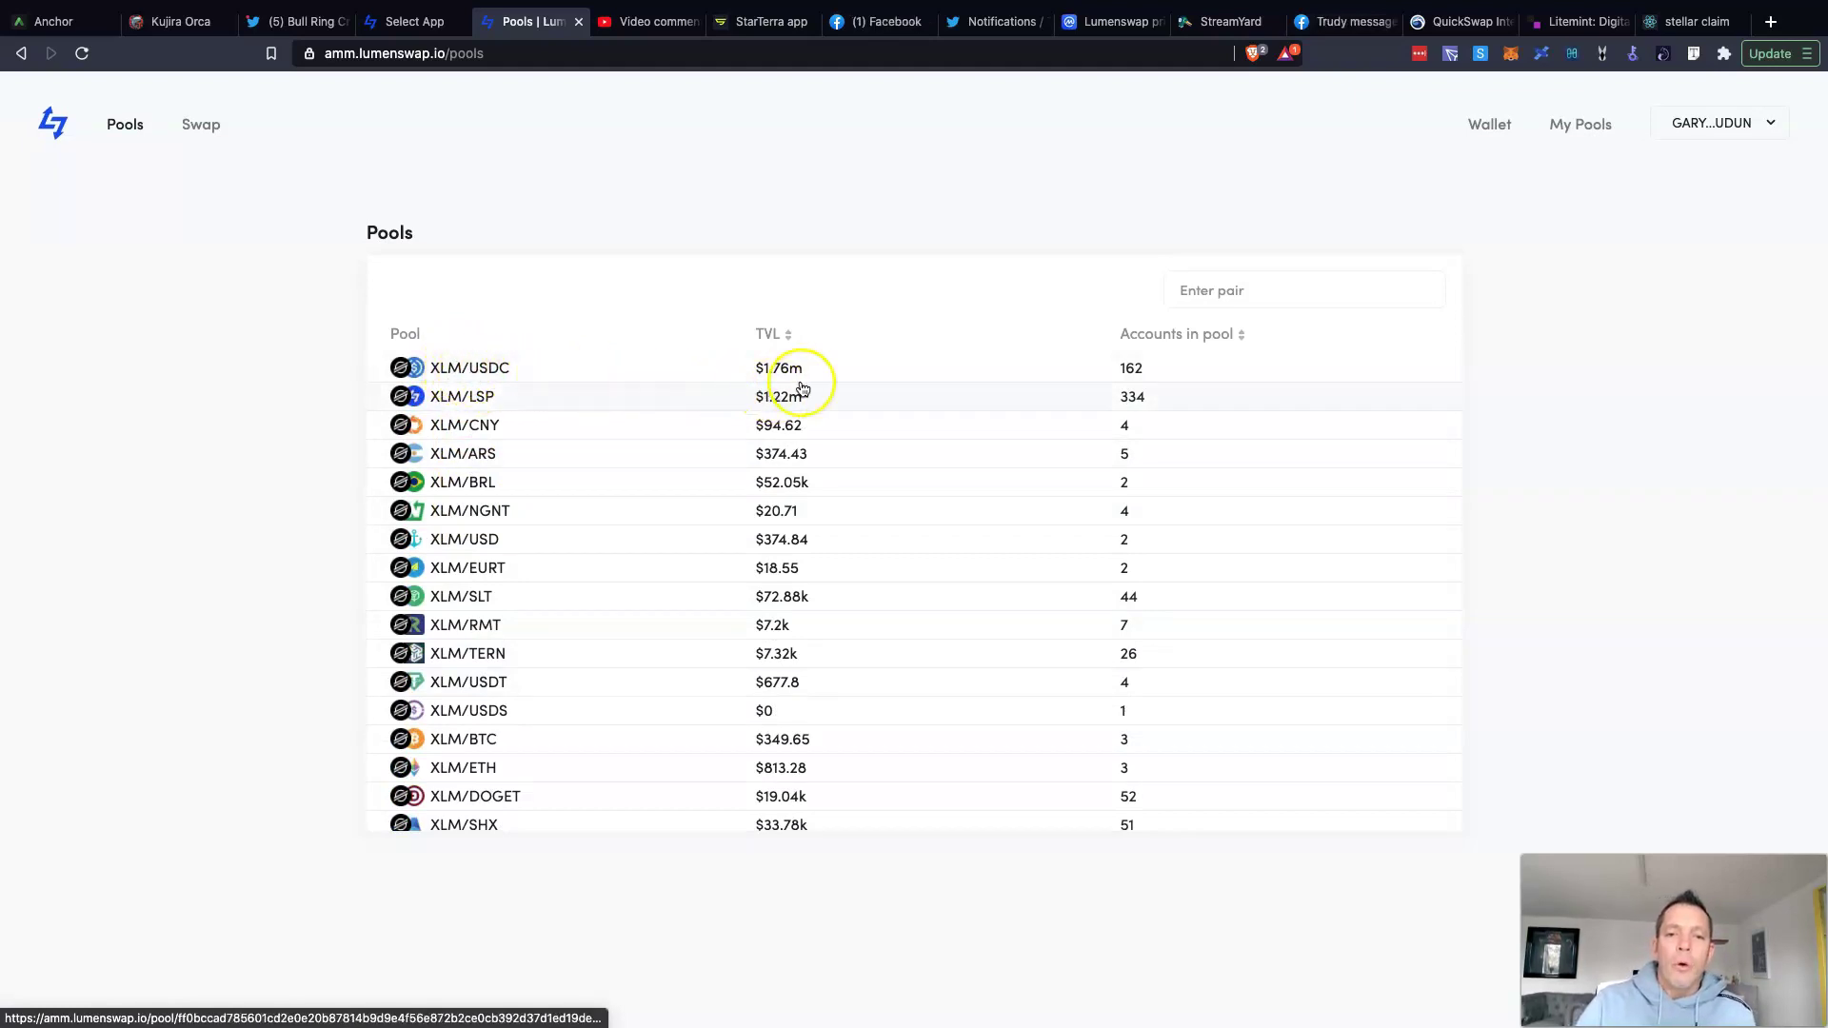
Step: Sort the Pools table by TVL, highest first, and scroll through the ranking
{"action": "left_click", "coordinate": [789, 337]}
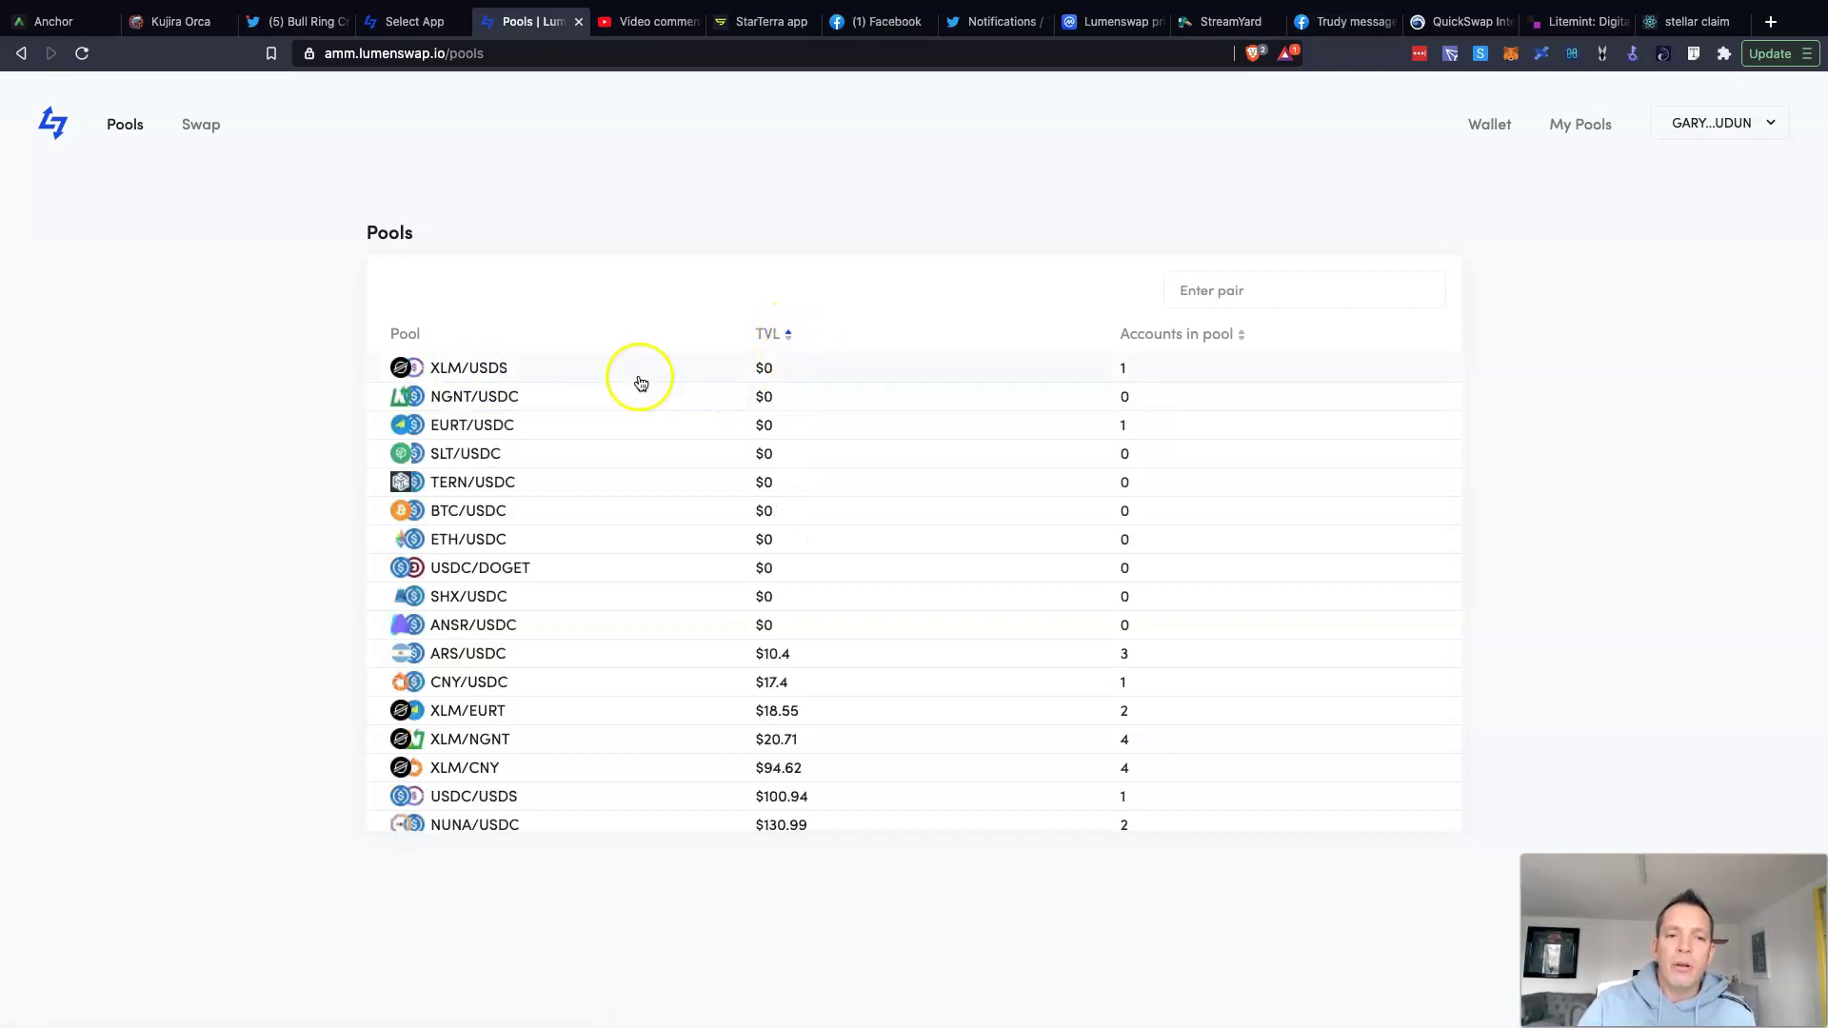
{"action": "left_click", "coordinate": [790, 339]}
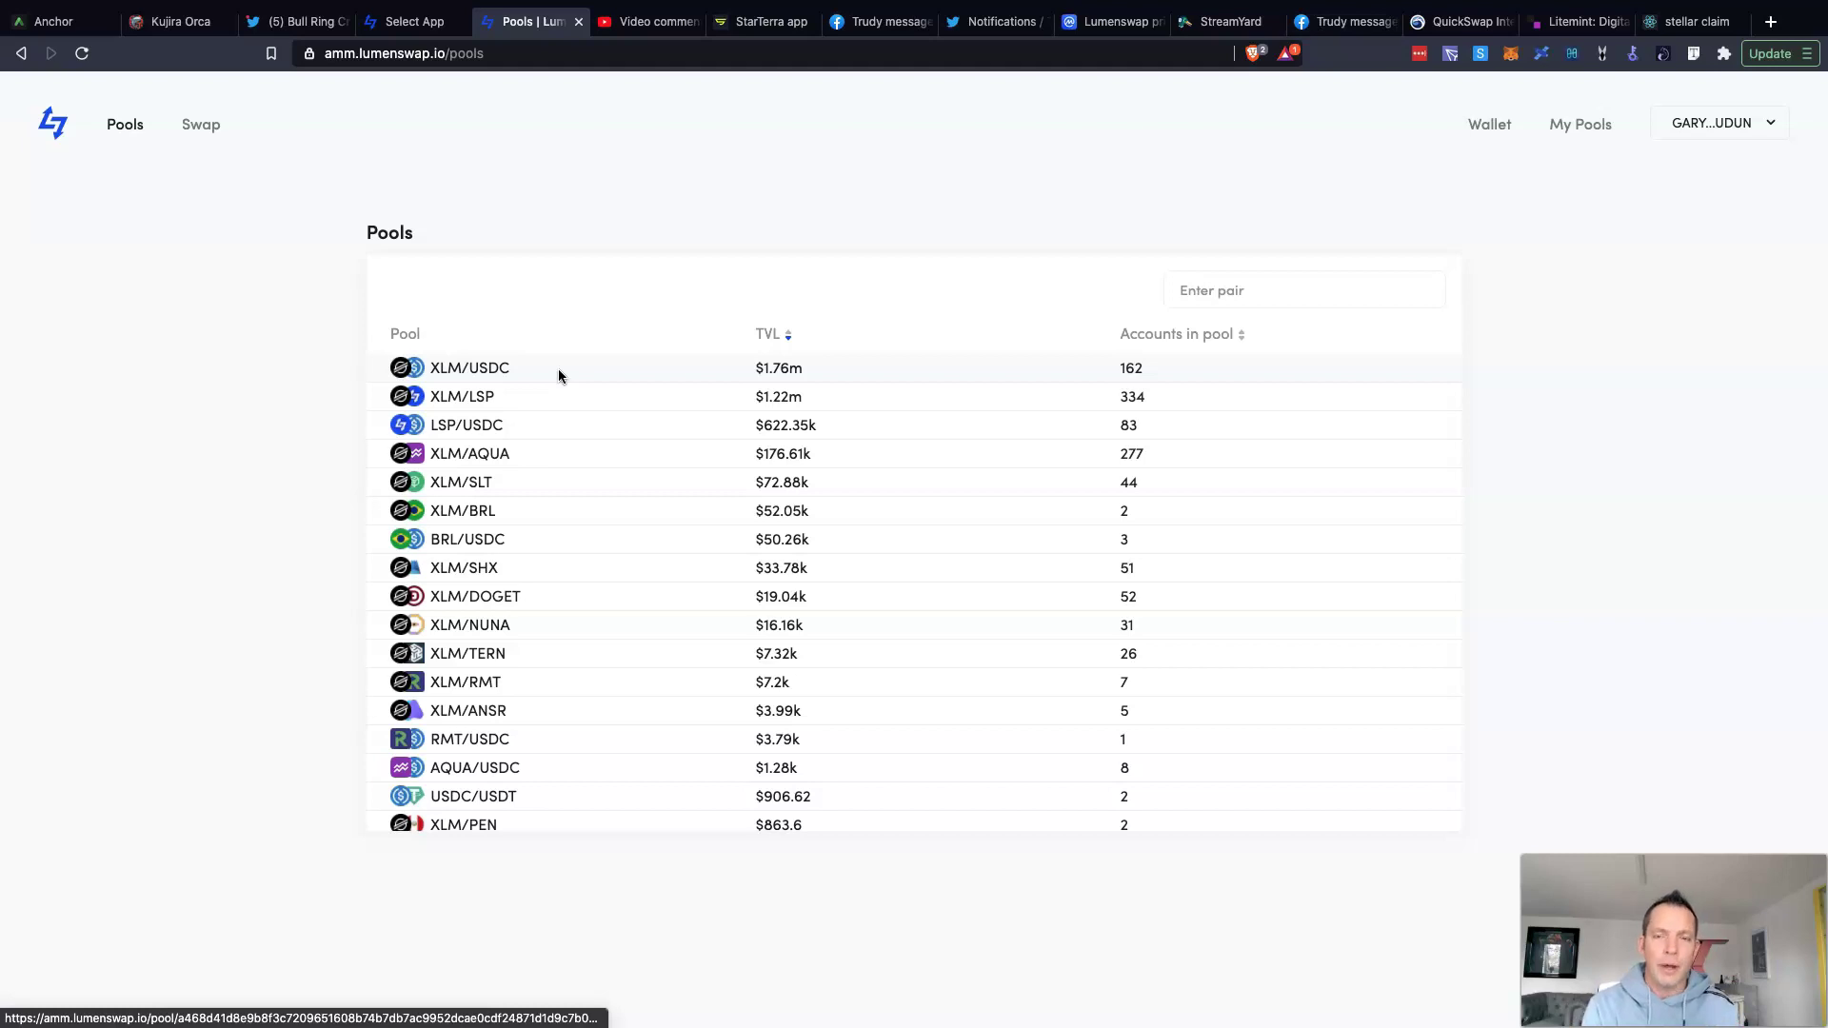
{"action": "scroll", "coordinate": [553, 377], "scroll_direction": "down", "scroll_amount": 1}
{"action": "left_click", "coordinate": [428, 375]}
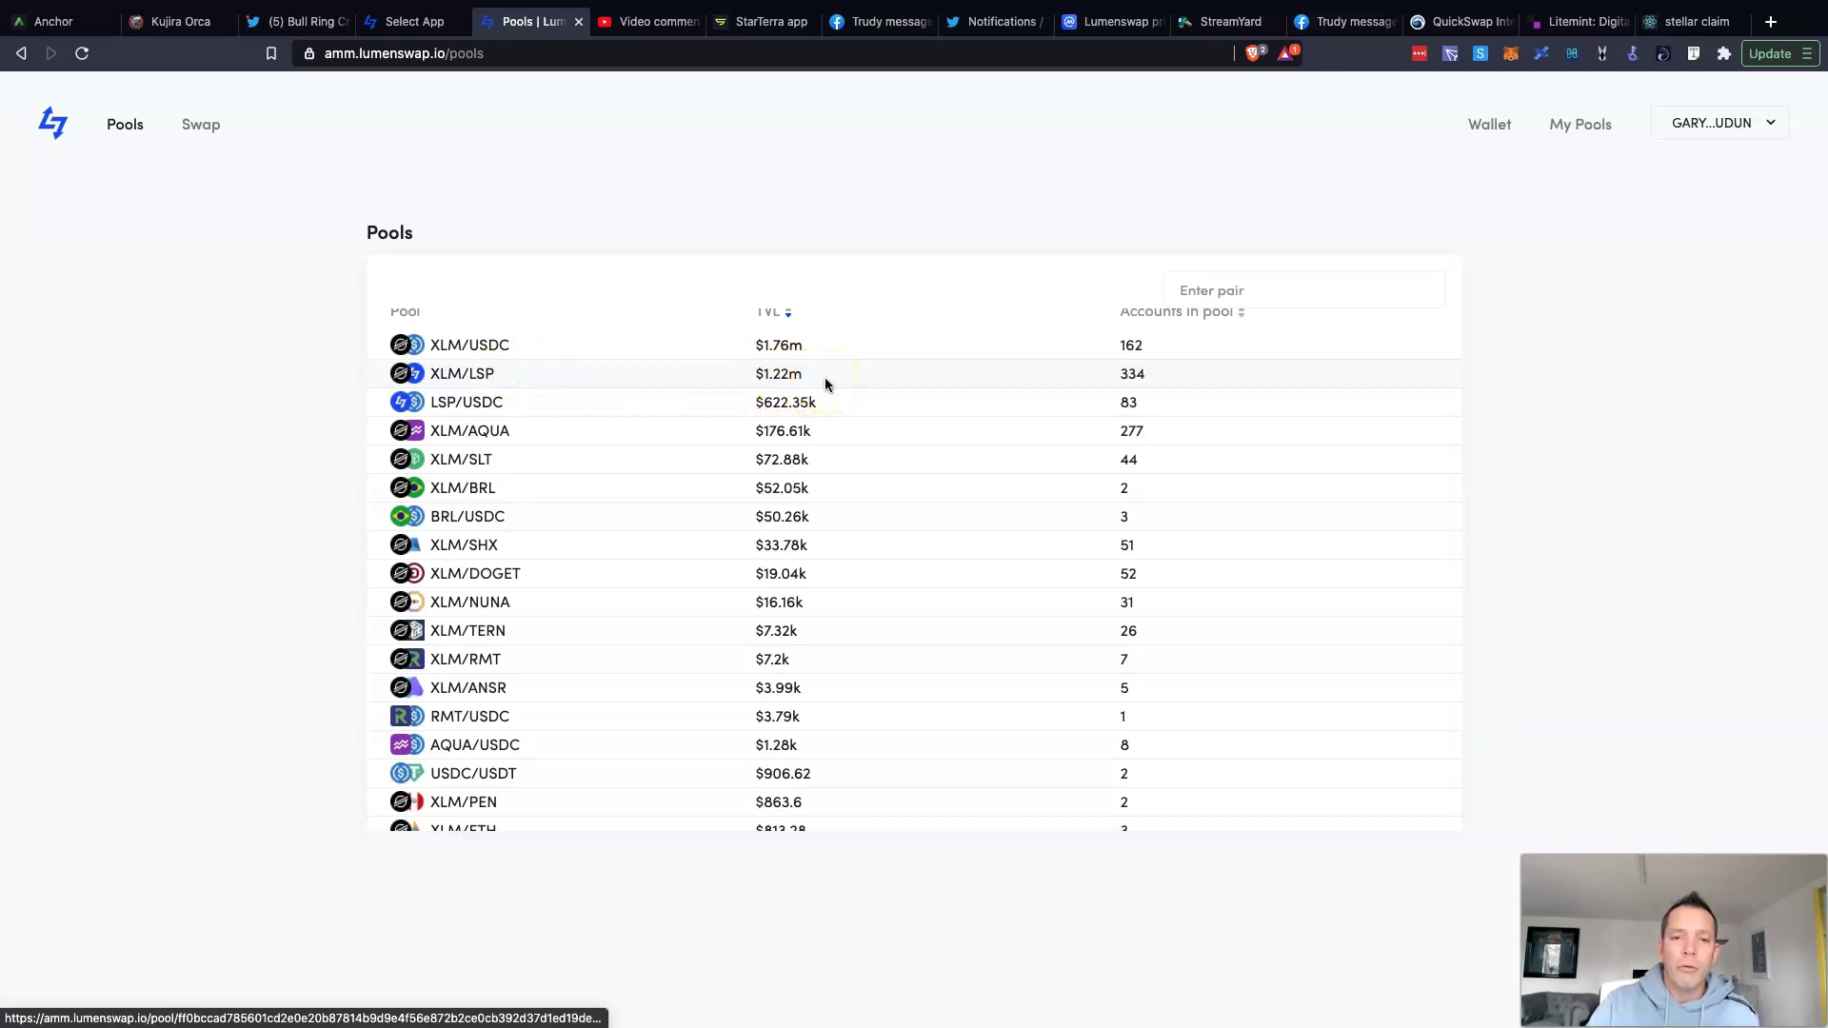
{"action": "scroll", "coordinate": [1162, 381], "scroll_direction": "up", "scroll_amount": 1}
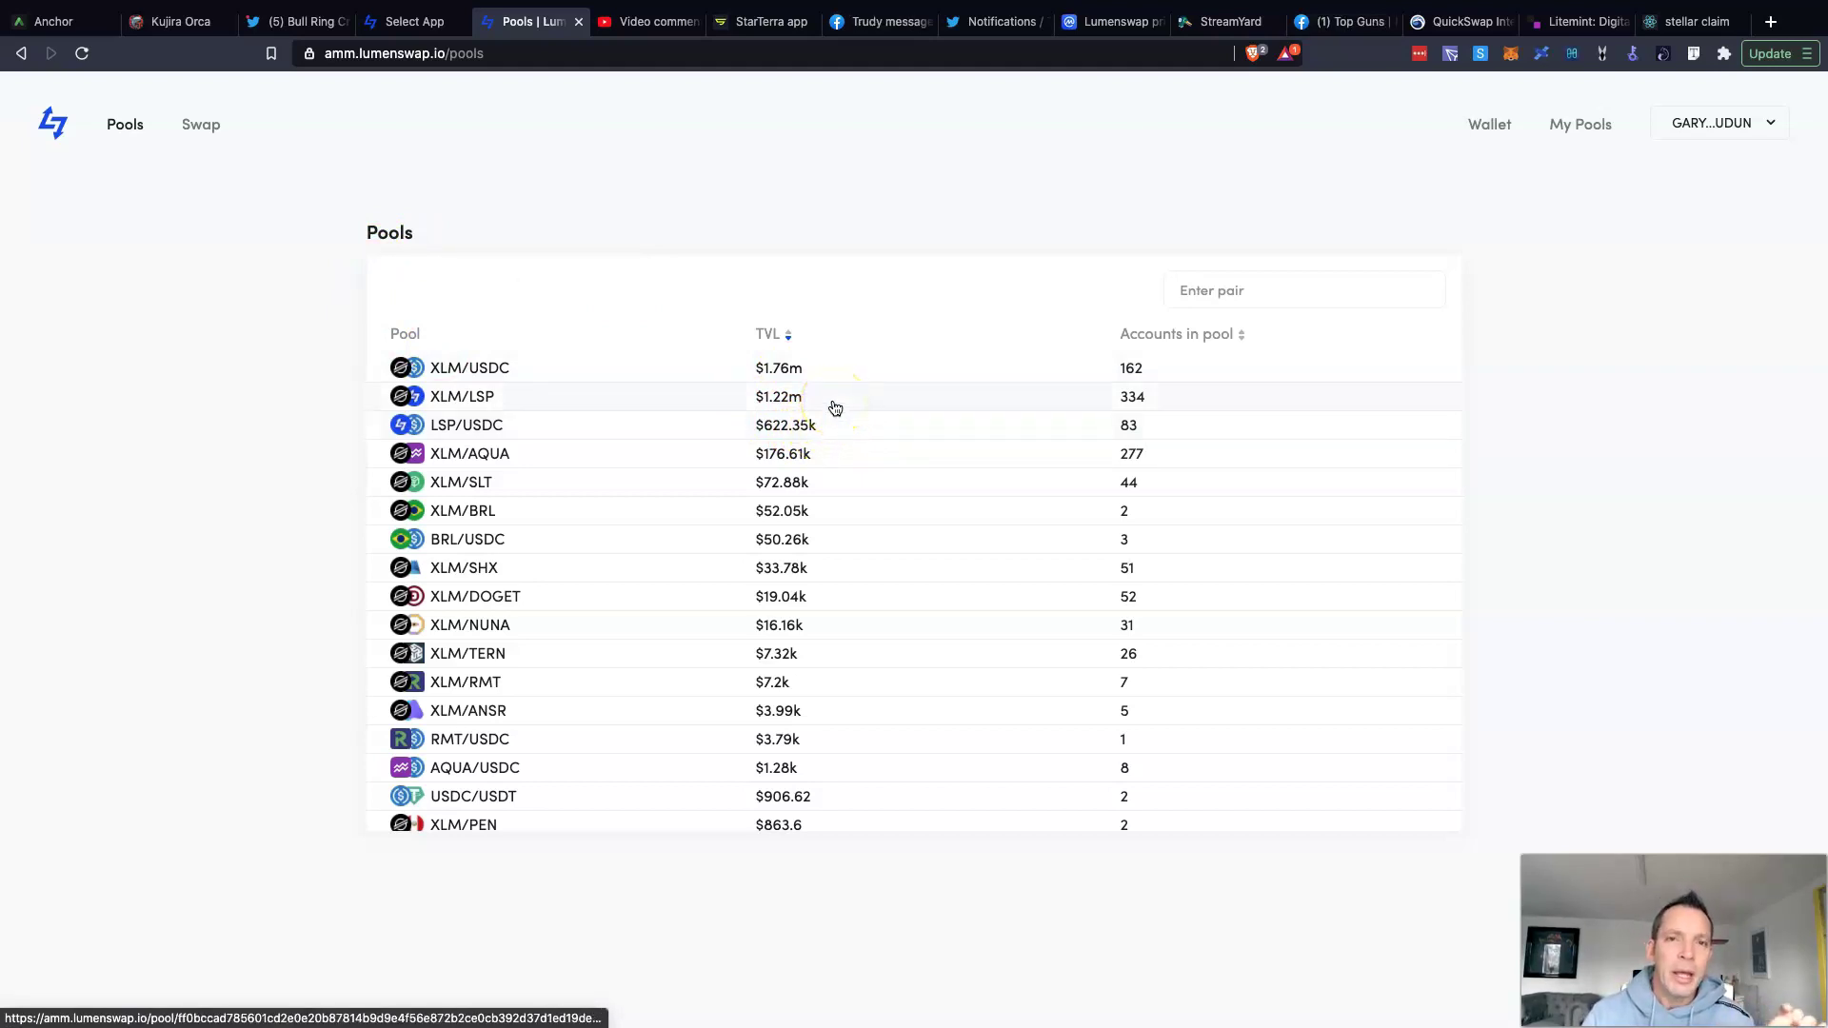
{"action": "left_click", "coordinate": [838, 423]}
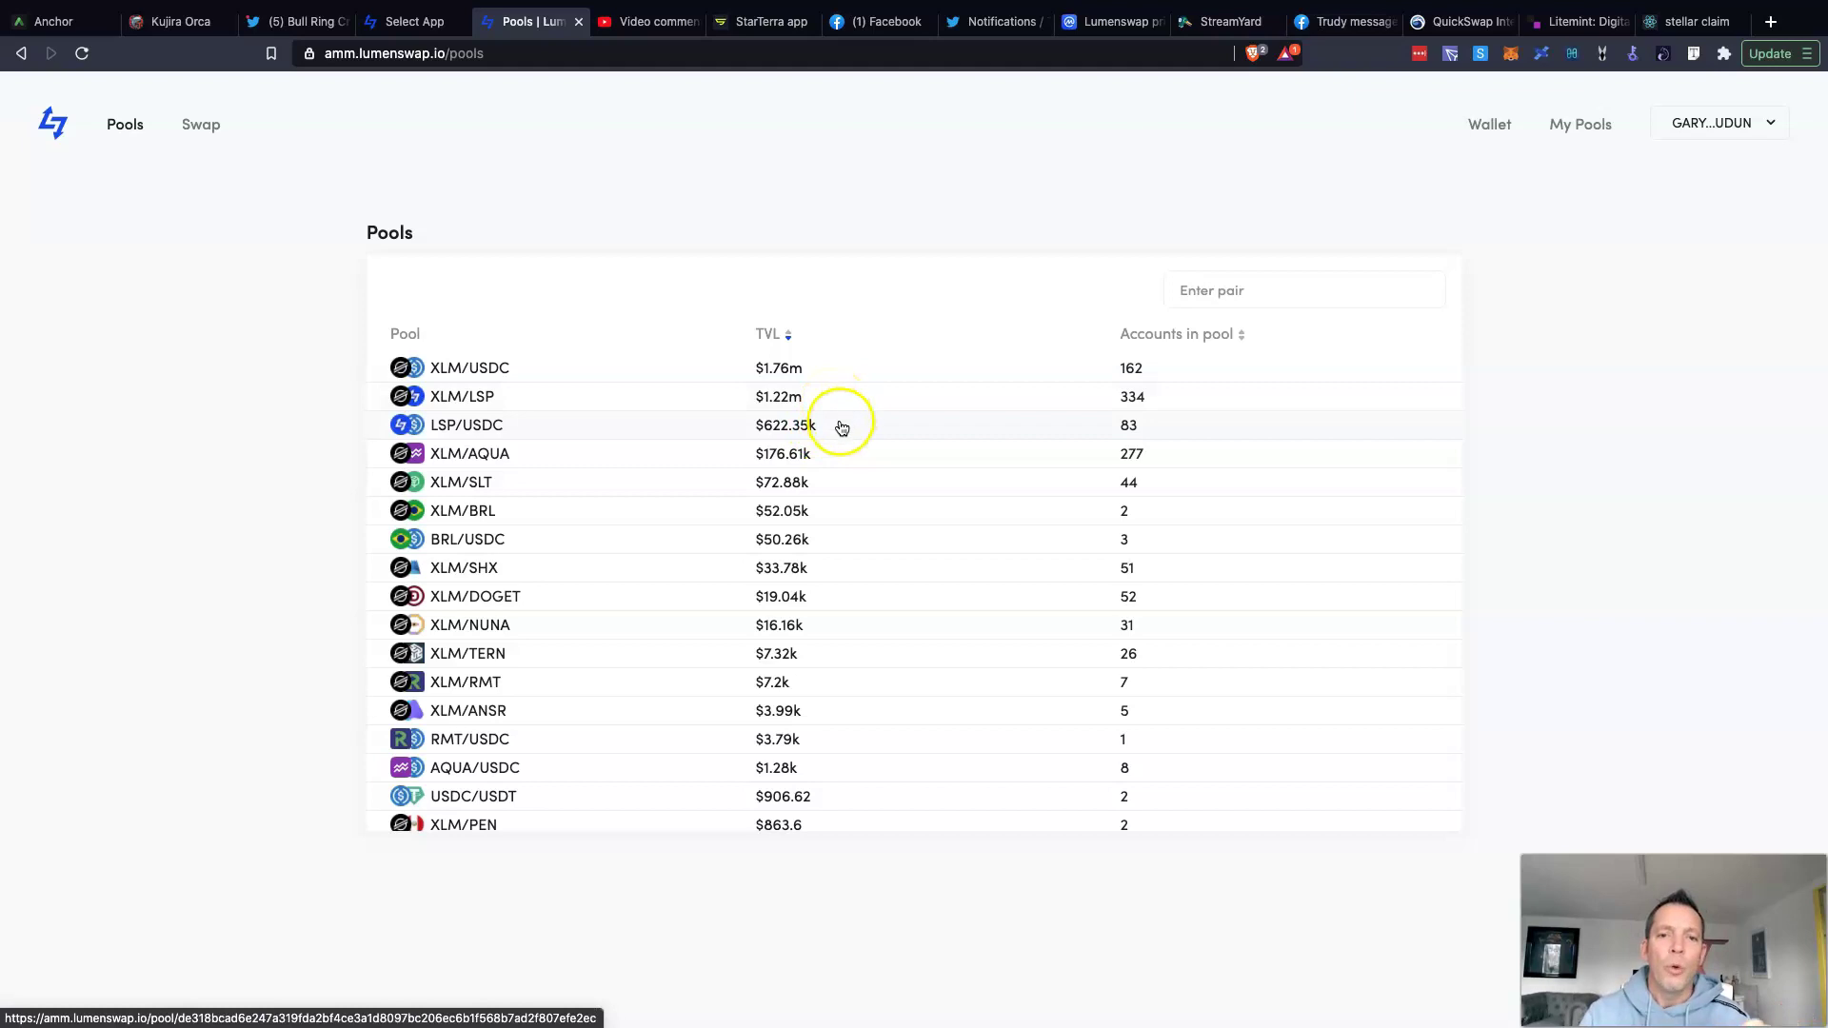
{"action": "left_click", "coordinate": [855, 434]}
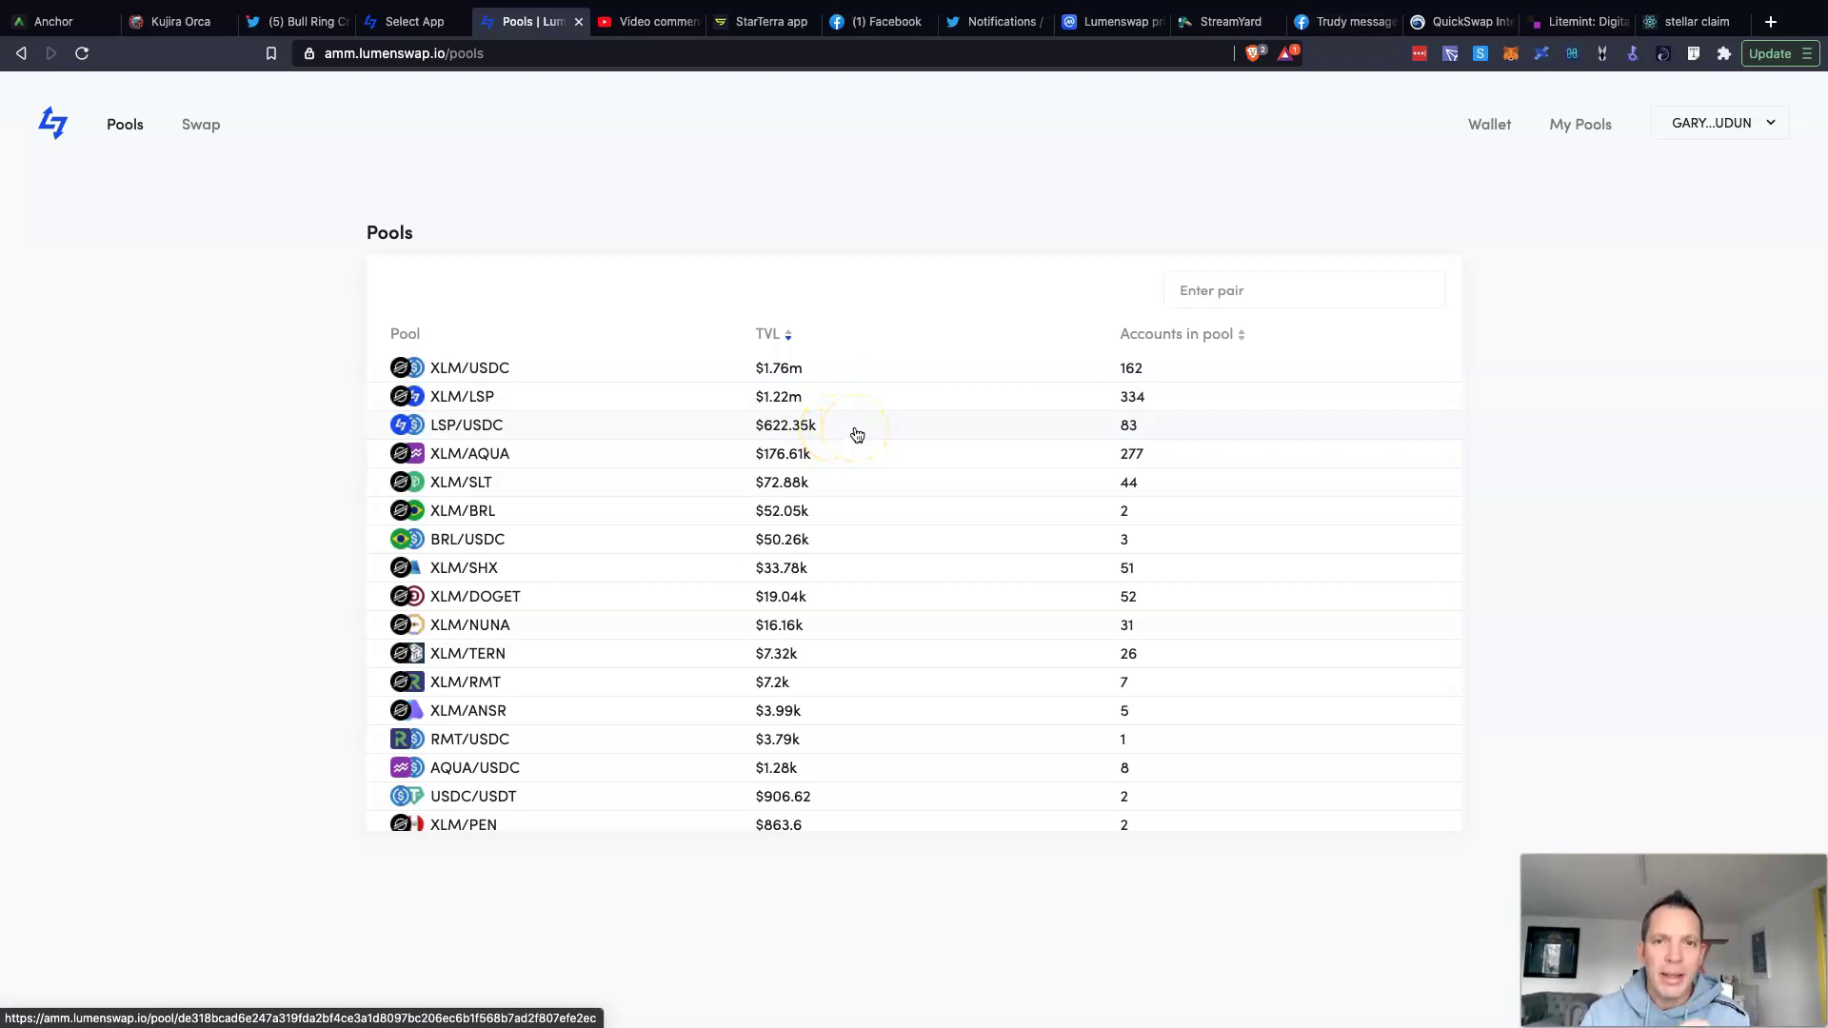
{"action": "left_click", "coordinate": [842, 412]}
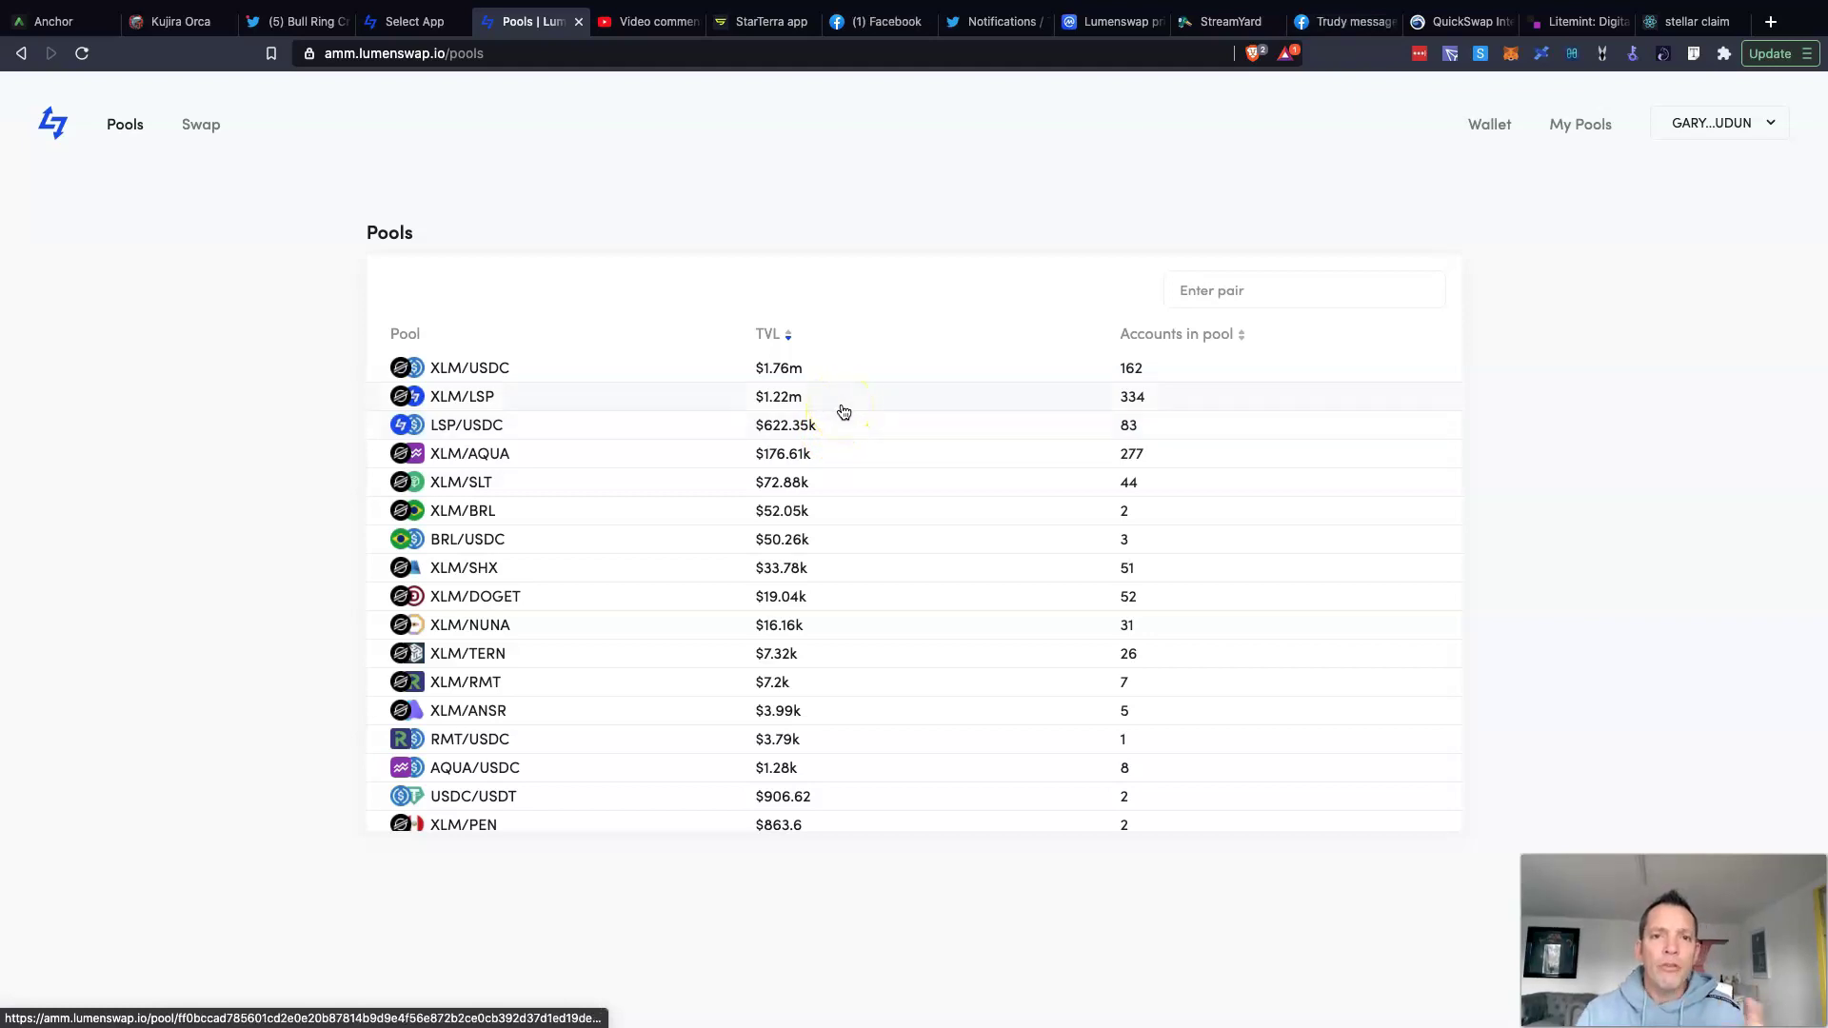
{"action": "left_click", "coordinate": [837, 397]}
{"action": "left_click", "coordinate": [758, 391]}
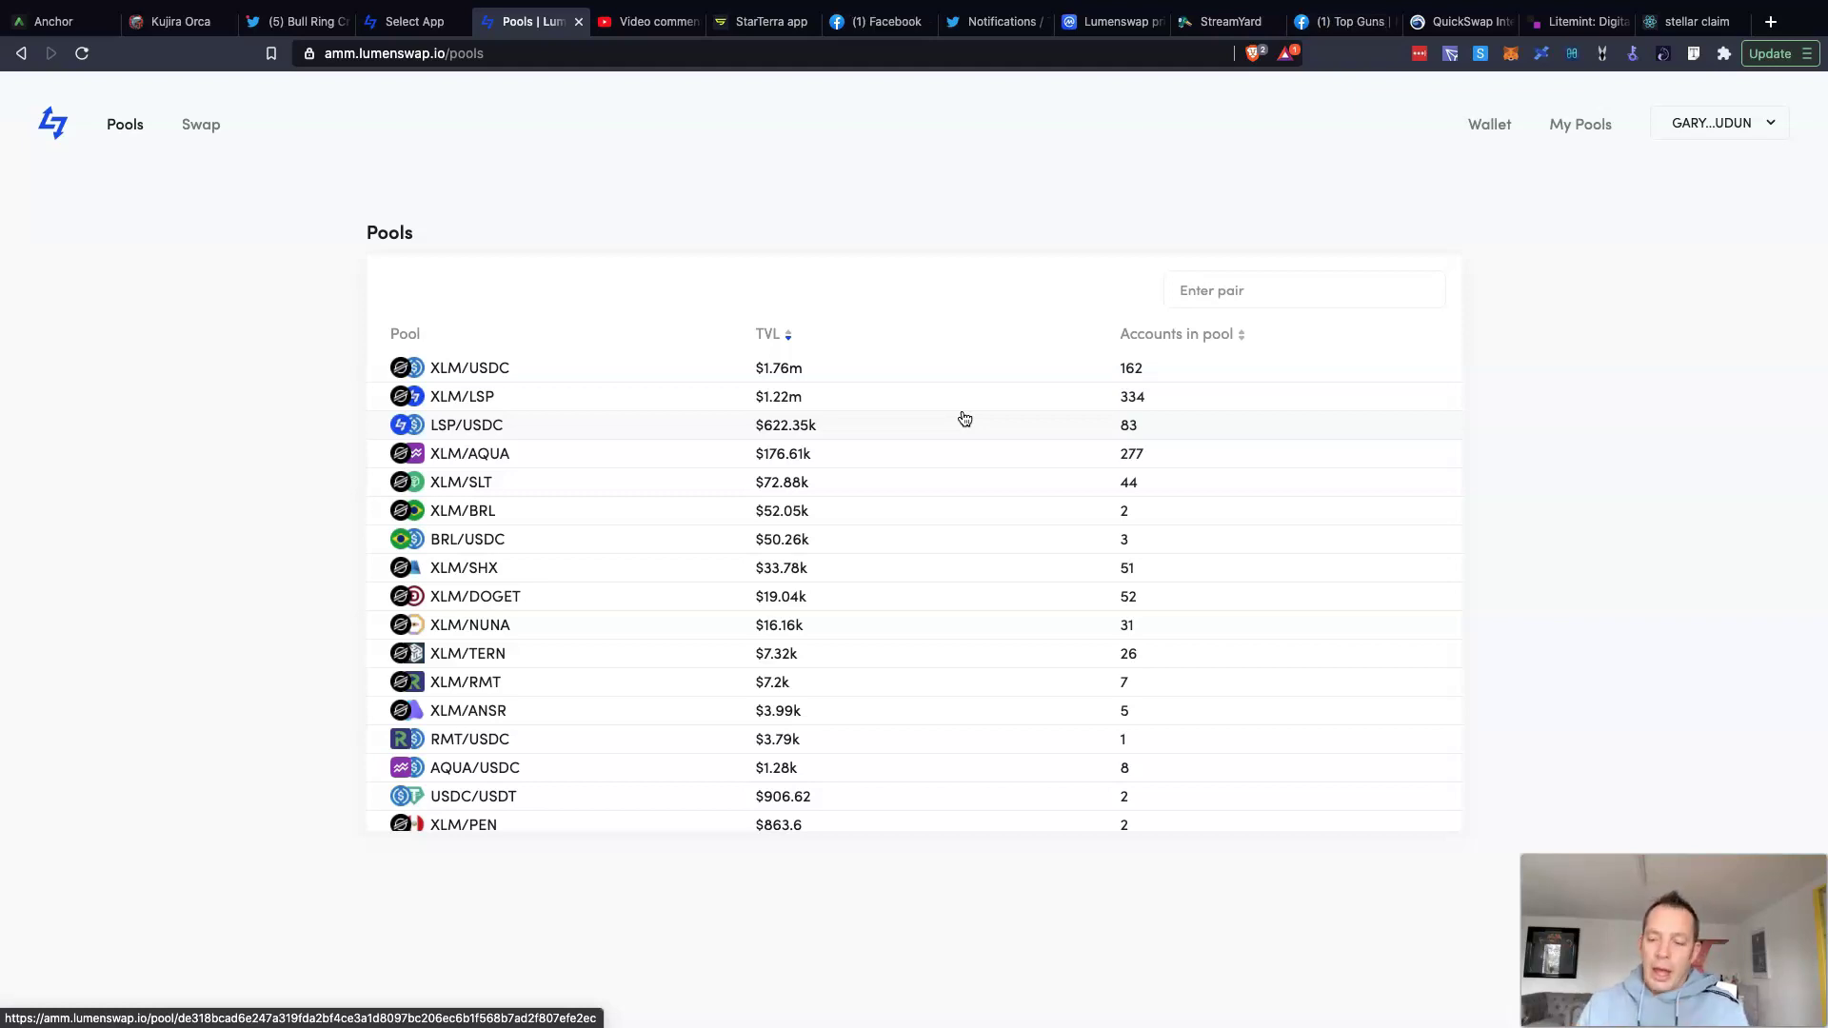
Step: Scroll the TVL-ranked pools table down to small pools like XLM/PEN and XLM/ETH
{"action": "scroll", "coordinate": [952, 415], "scroll_direction": "down", "scroll_amount": 3}
{"action": "scroll", "coordinate": [918, 410], "scroll_direction": "up", "scroll_amount": 3}
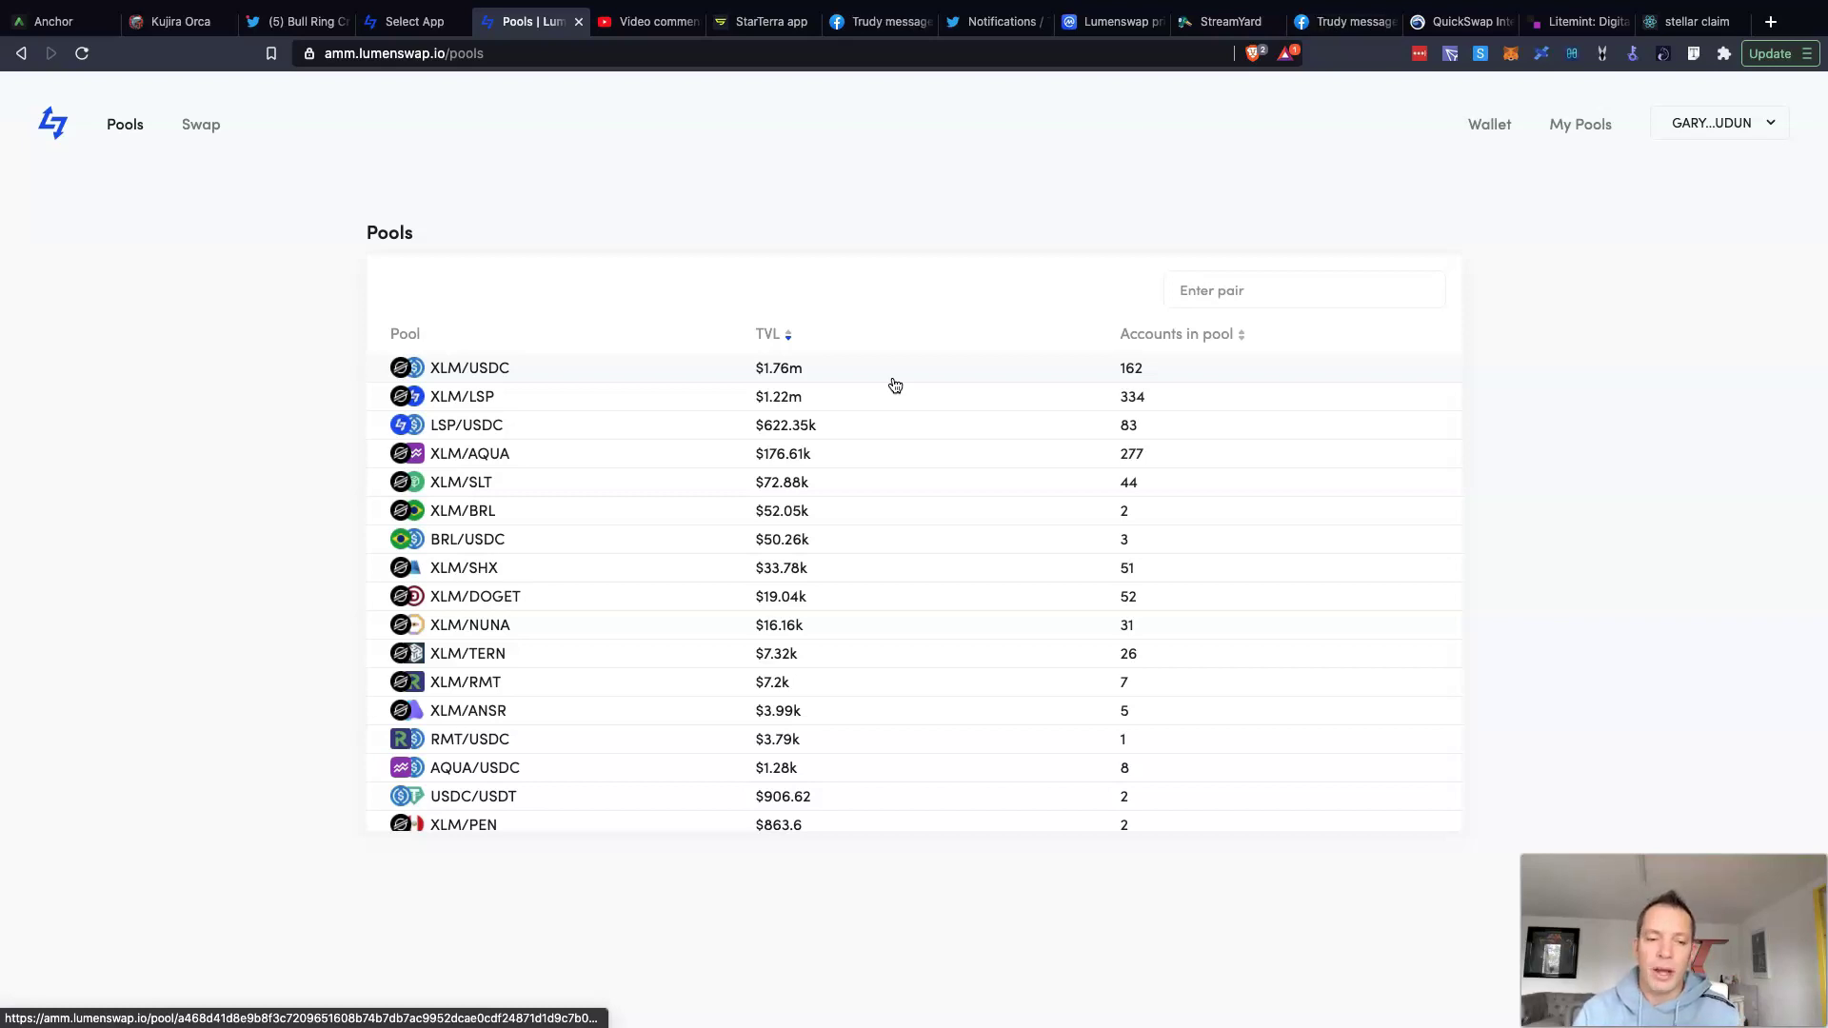
{"action": "scroll", "coordinate": [1128, 478], "scroll_direction": "down", "scroll_amount": 2}
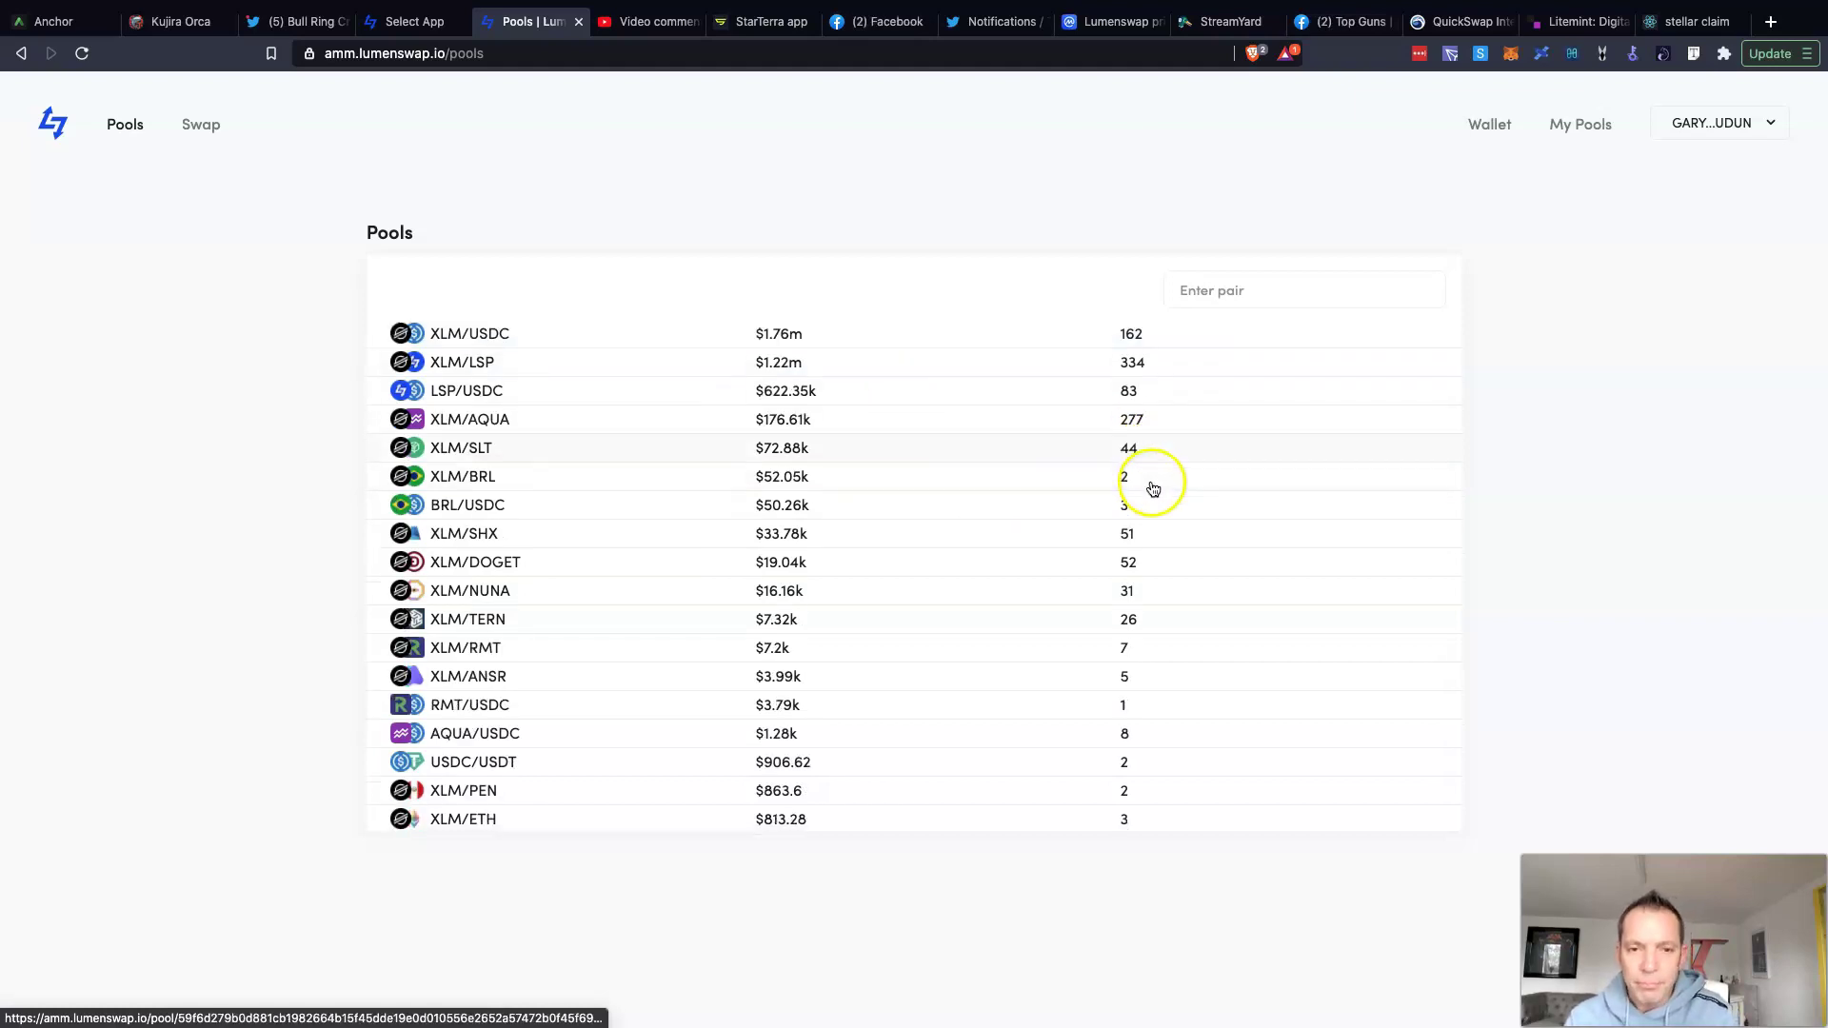
Step: Open My Pools, confirm no pools exist, then open and close the New Pool form
{"action": "left_click", "coordinate": [1579, 127]}
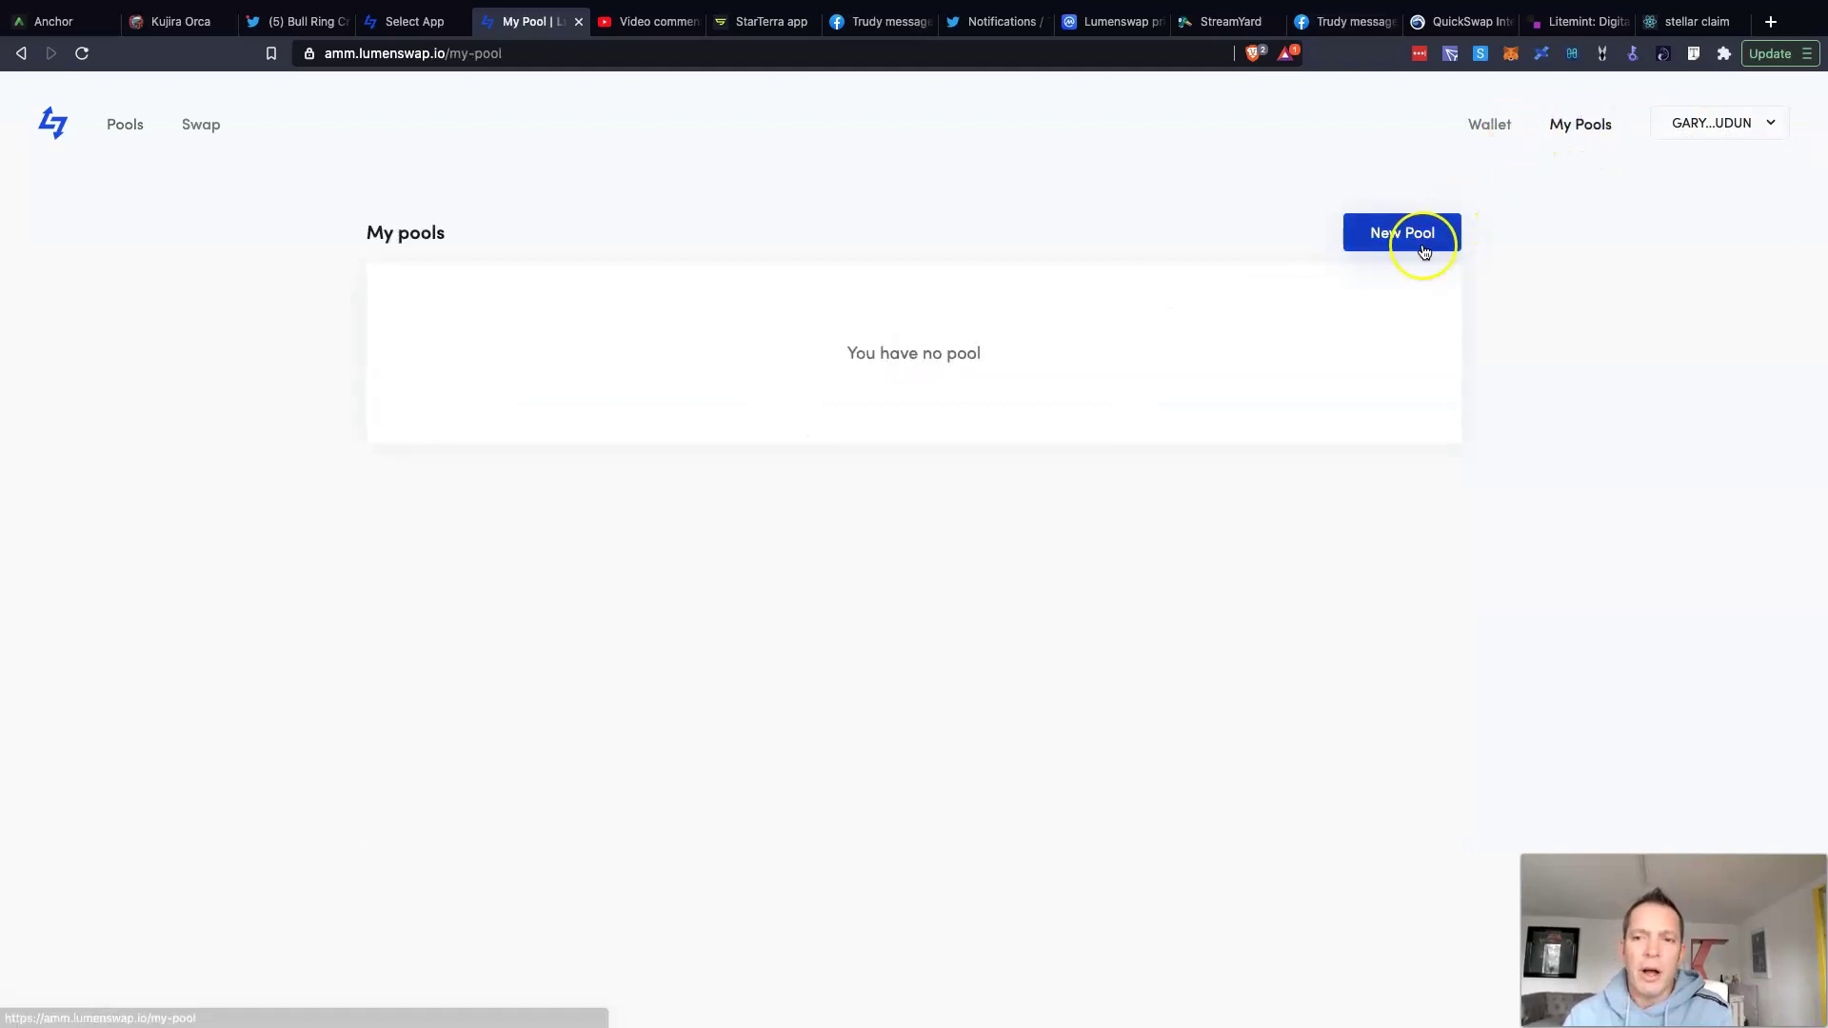
{"action": "left_click", "coordinate": [1394, 246]}
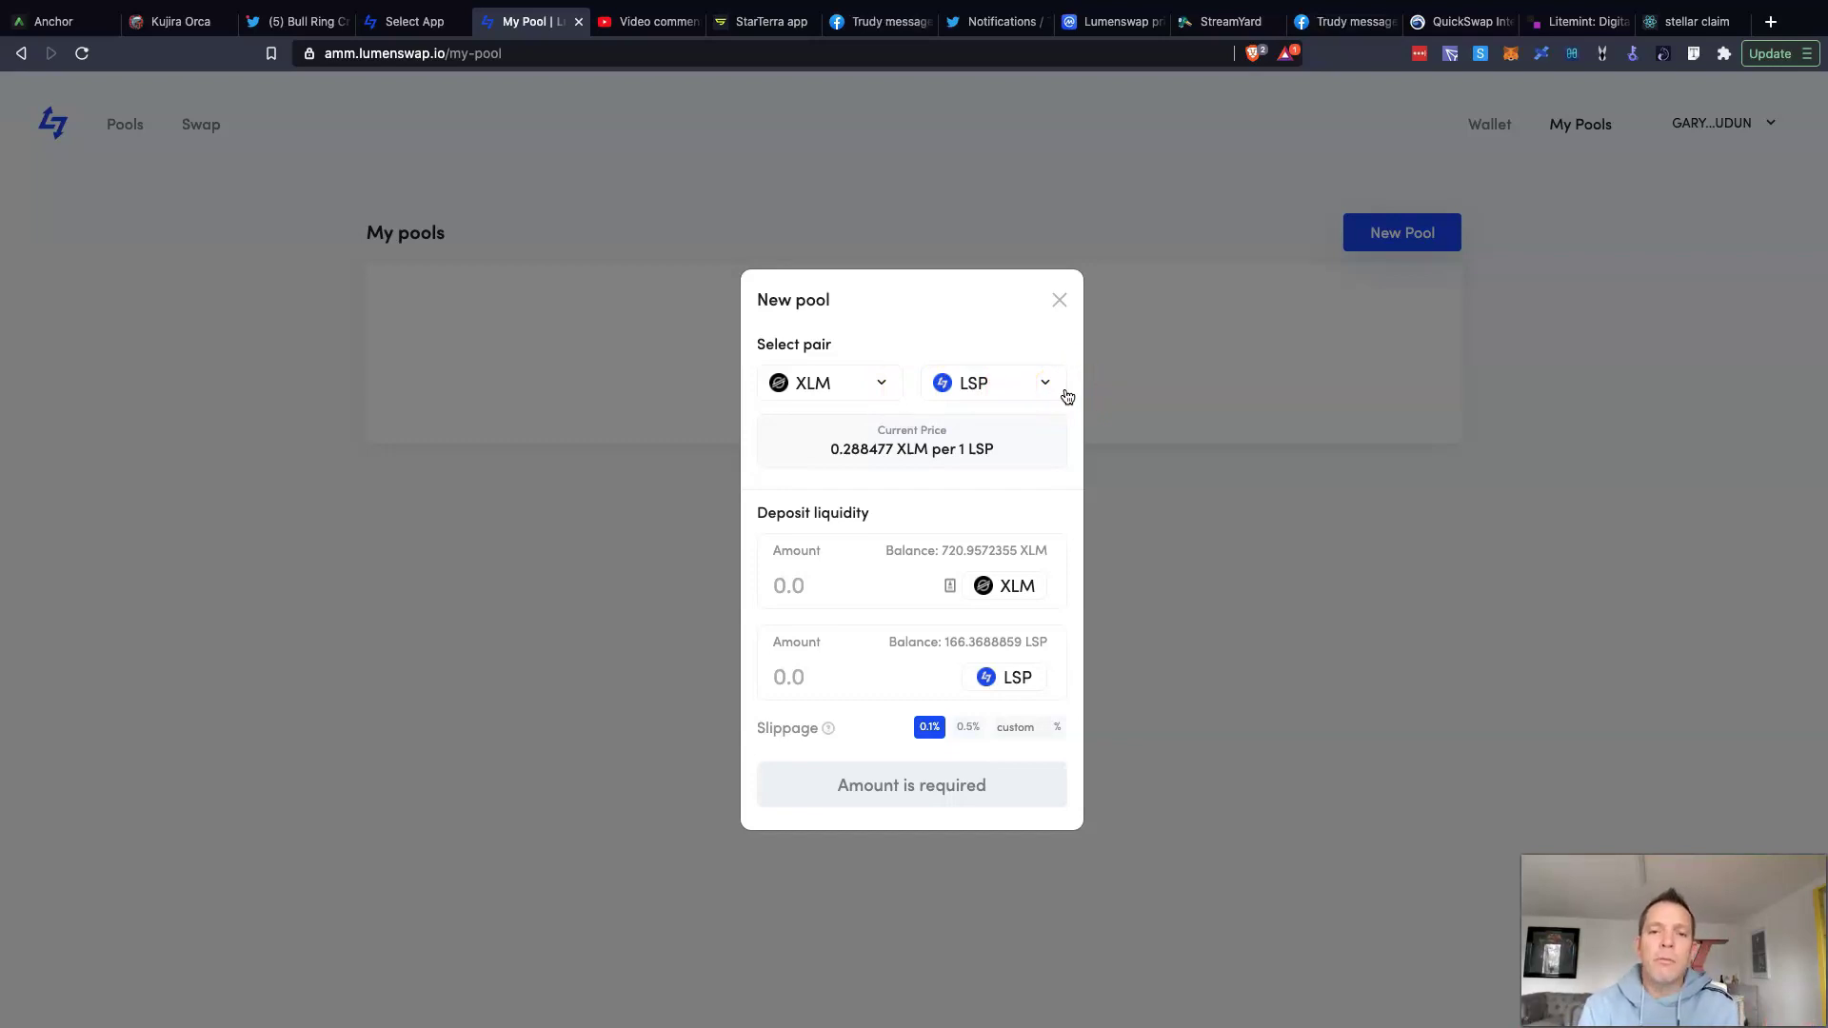
{"action": "left_click", "coordinate": [1061, 302]}
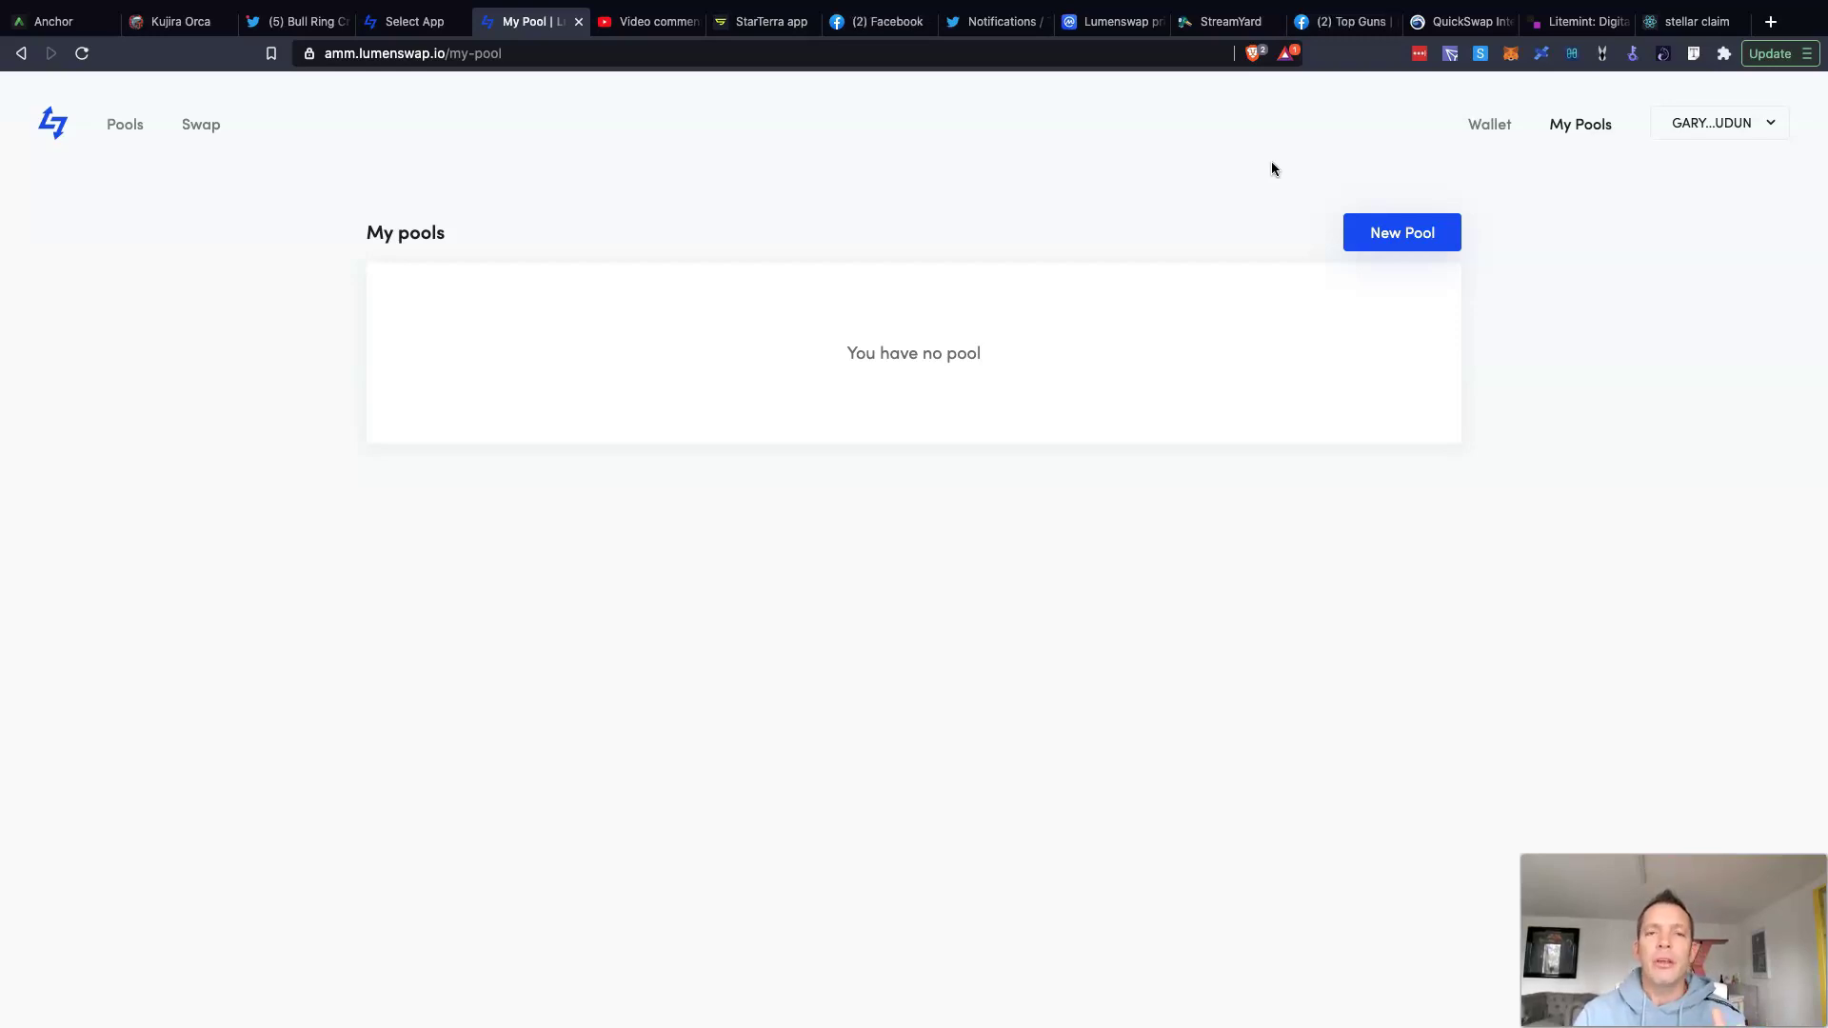
{"action": "mouse_move", "coordinate": [1773, 8]}
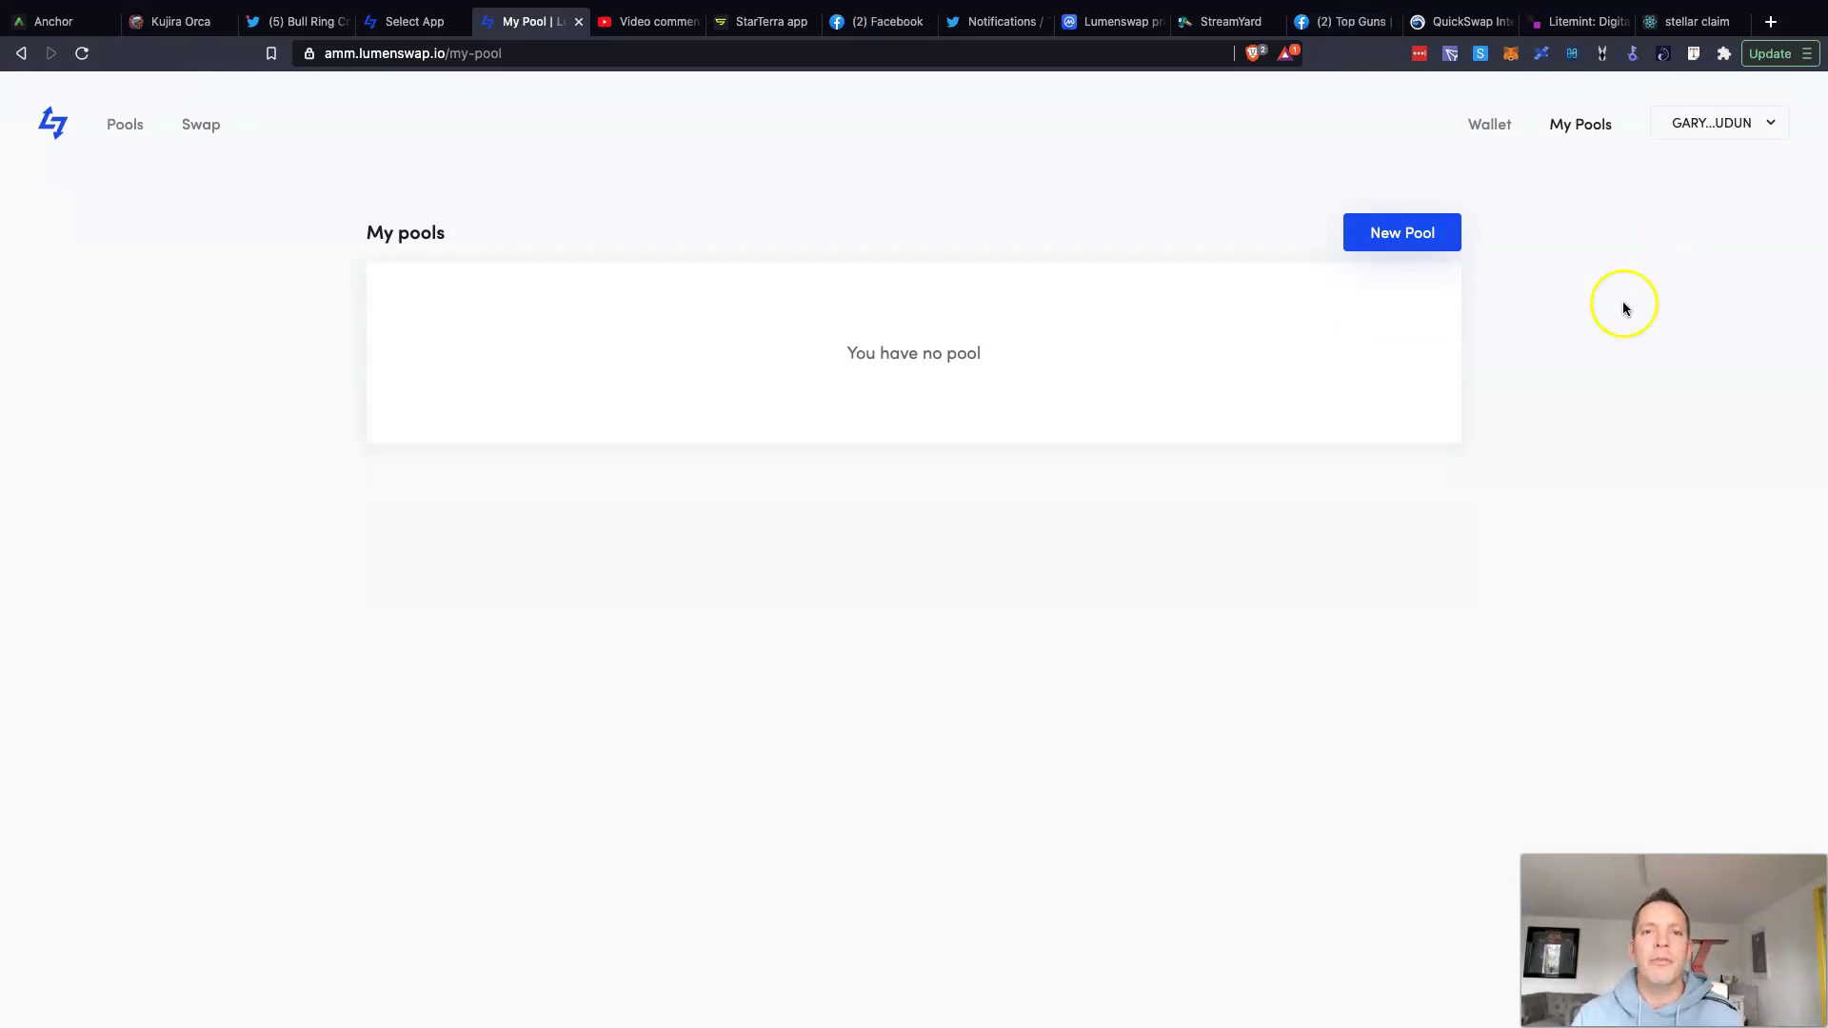
{"action": "mouse_move", "coordinate": [1717, 19]}
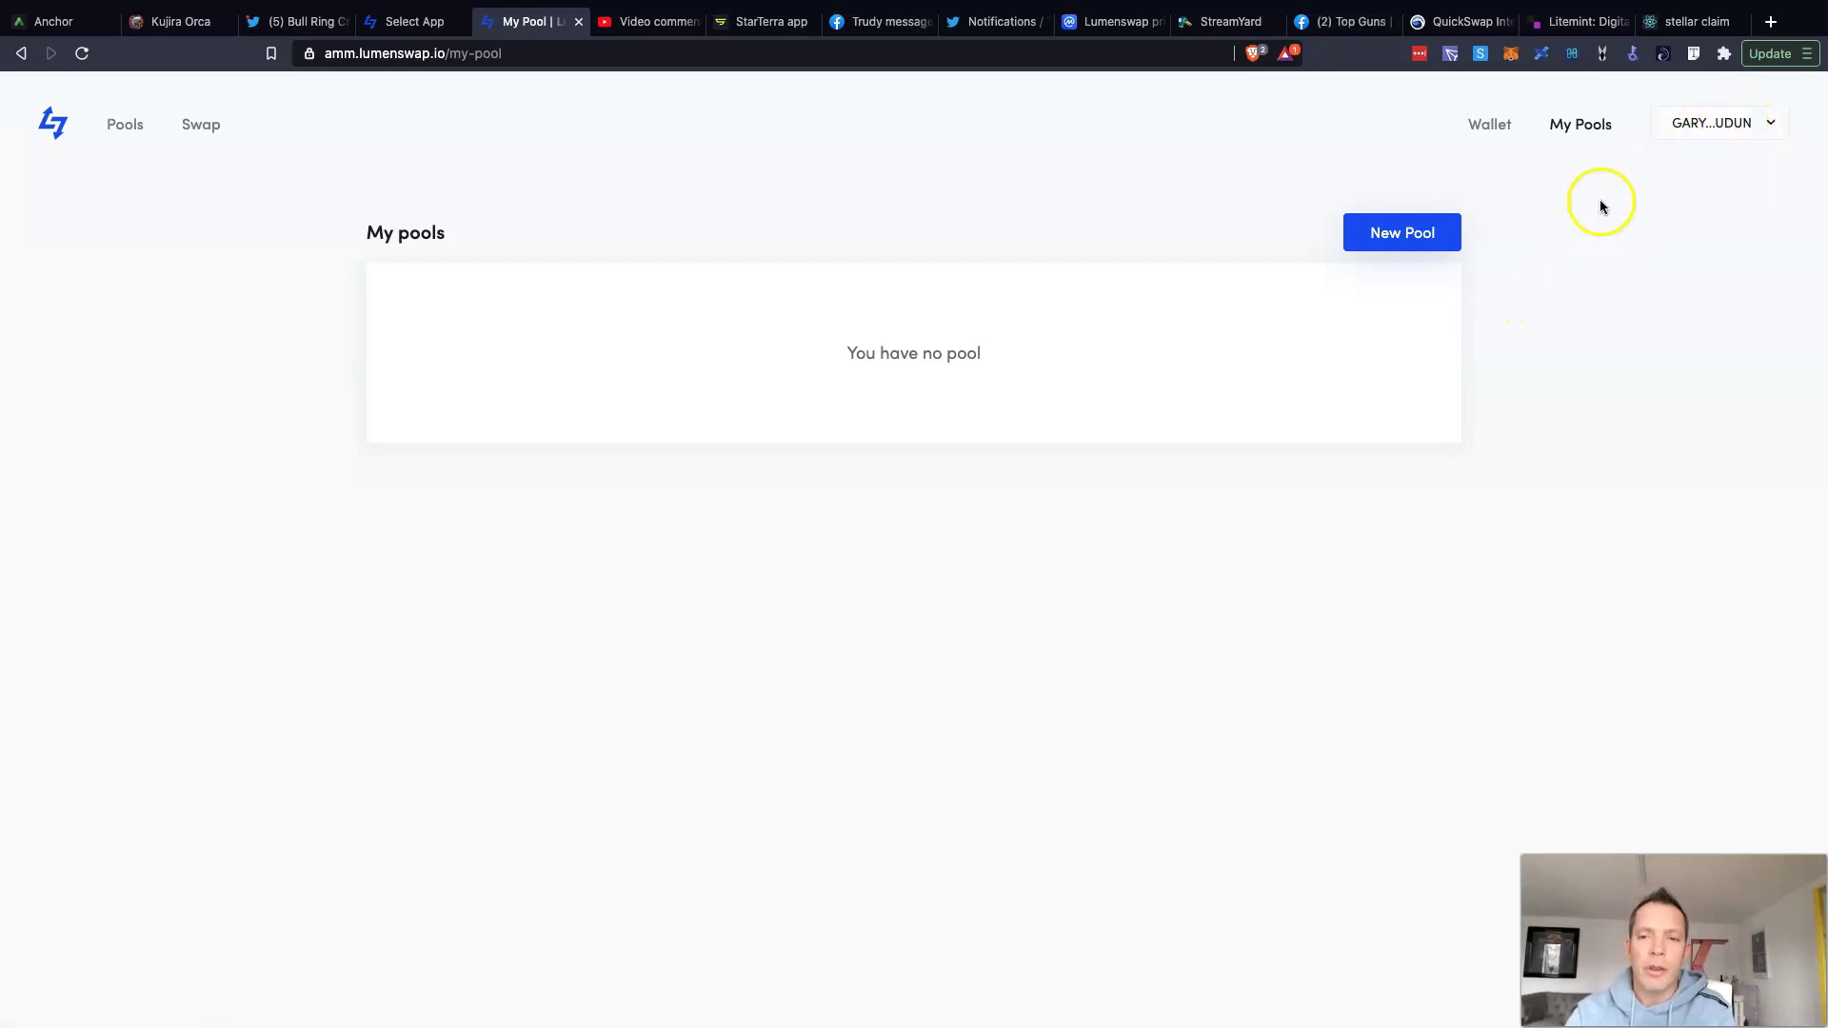
Step: In the New Pool form, browse the Select asset list for XLM and close it unchanged
{"action": "left_click", "coordinate": [1400, 239]}
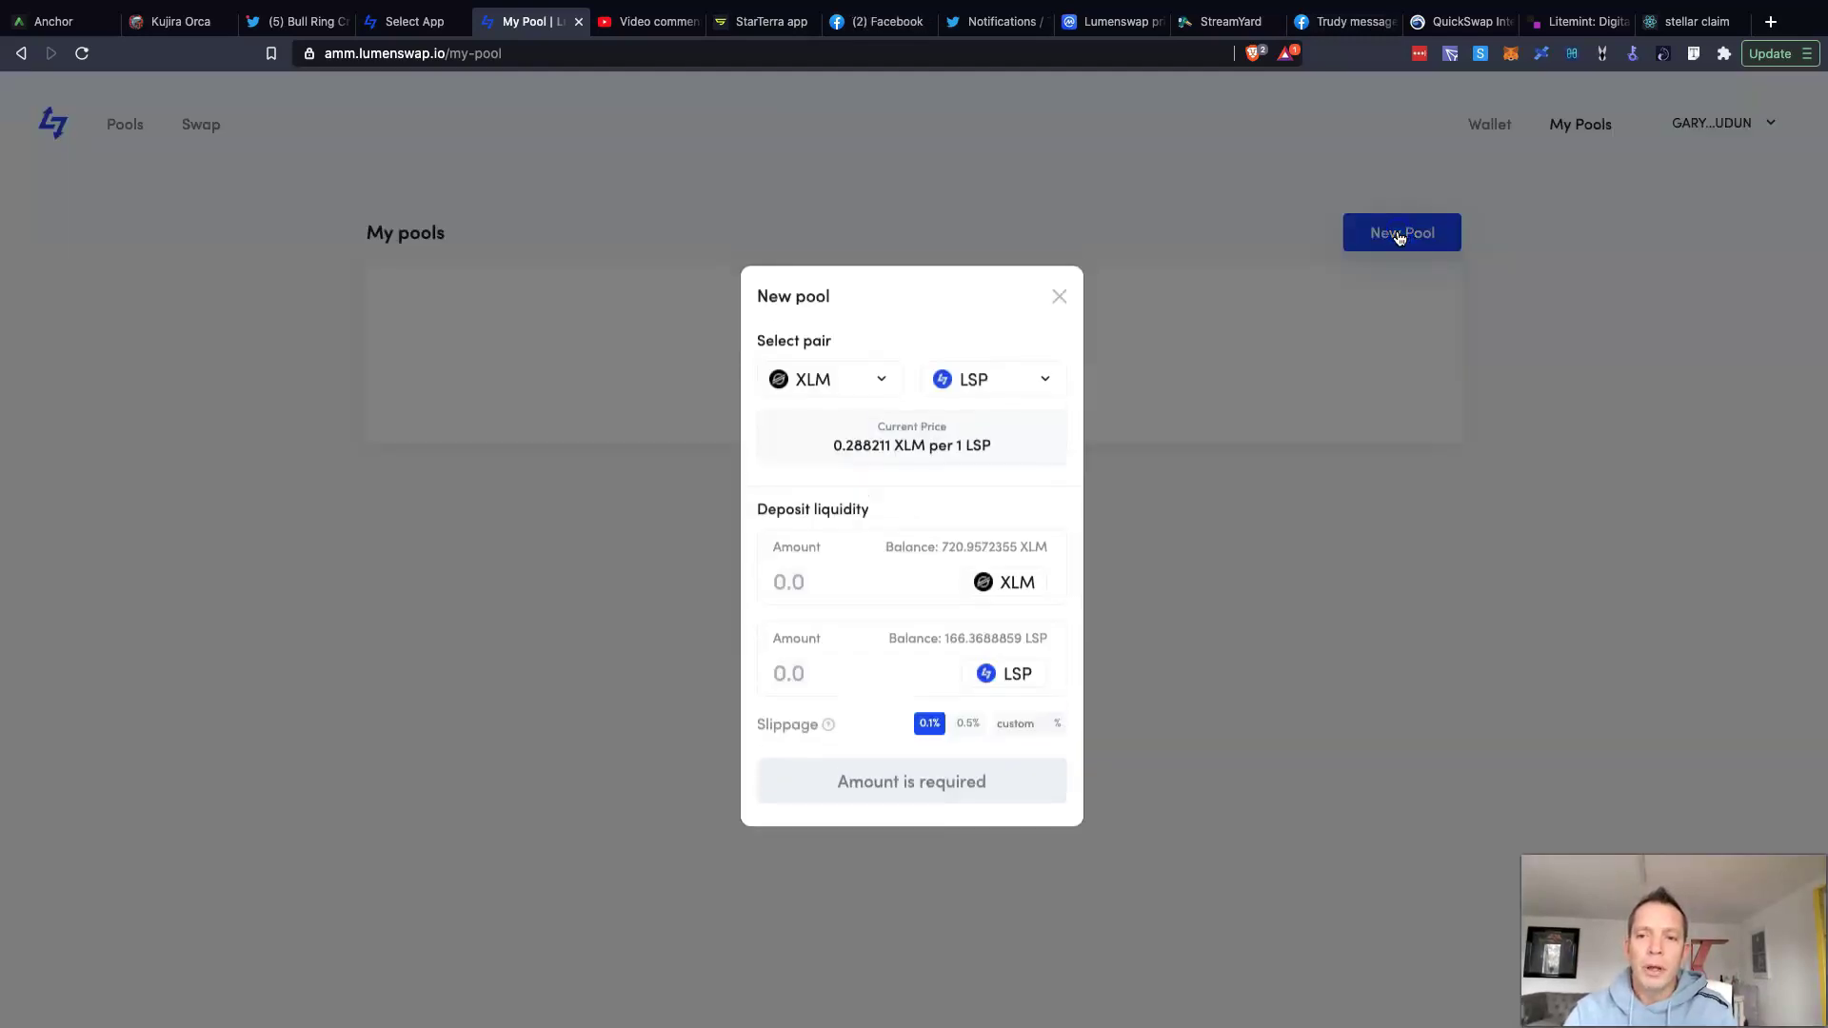
{"action": "left_click", "coordinate": [881, 384]}
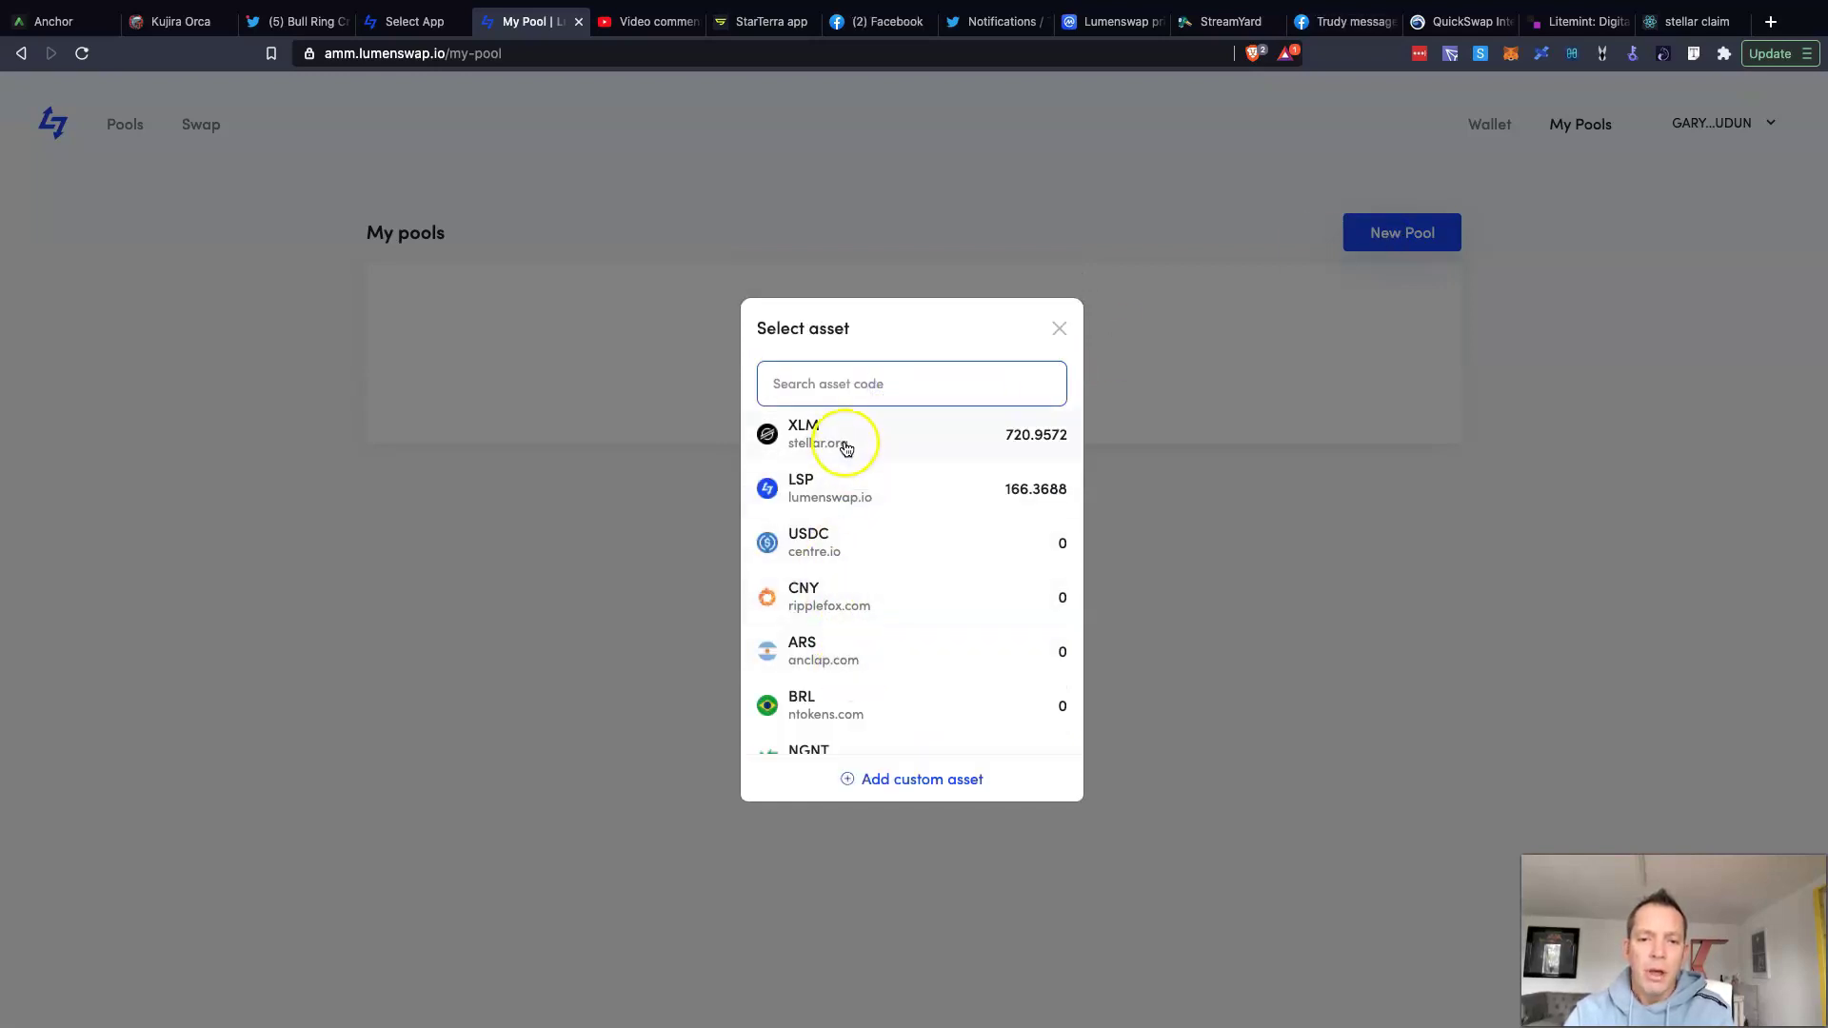
{"action": "scroll", "coordinate": [872, 578], "scroll_direction": "down", "scroll_amount": 2}
{"action": "scroll", "coordinate": [875, 578], "scroll_direction": "down", "scroll_amount": 5}
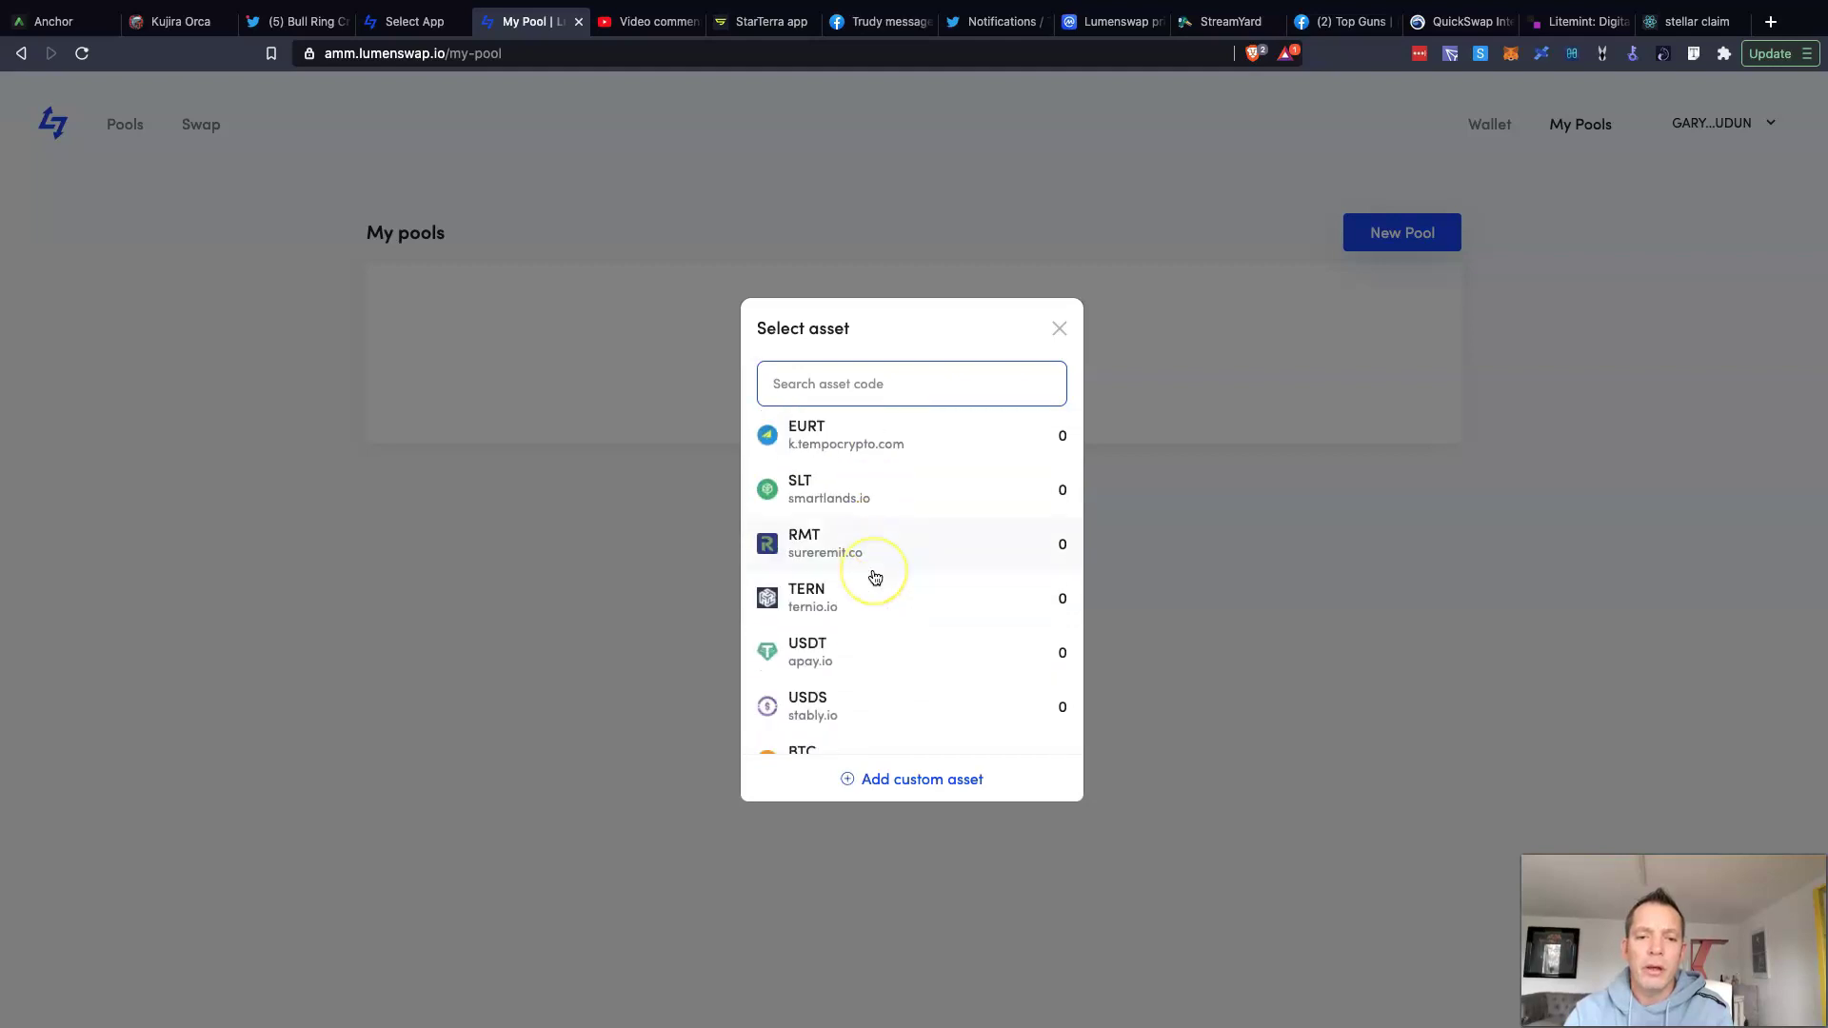
{"action": "scroll", "coordinate": [875, 578], "scroll_direction": "up", "scroll_amount": 8}
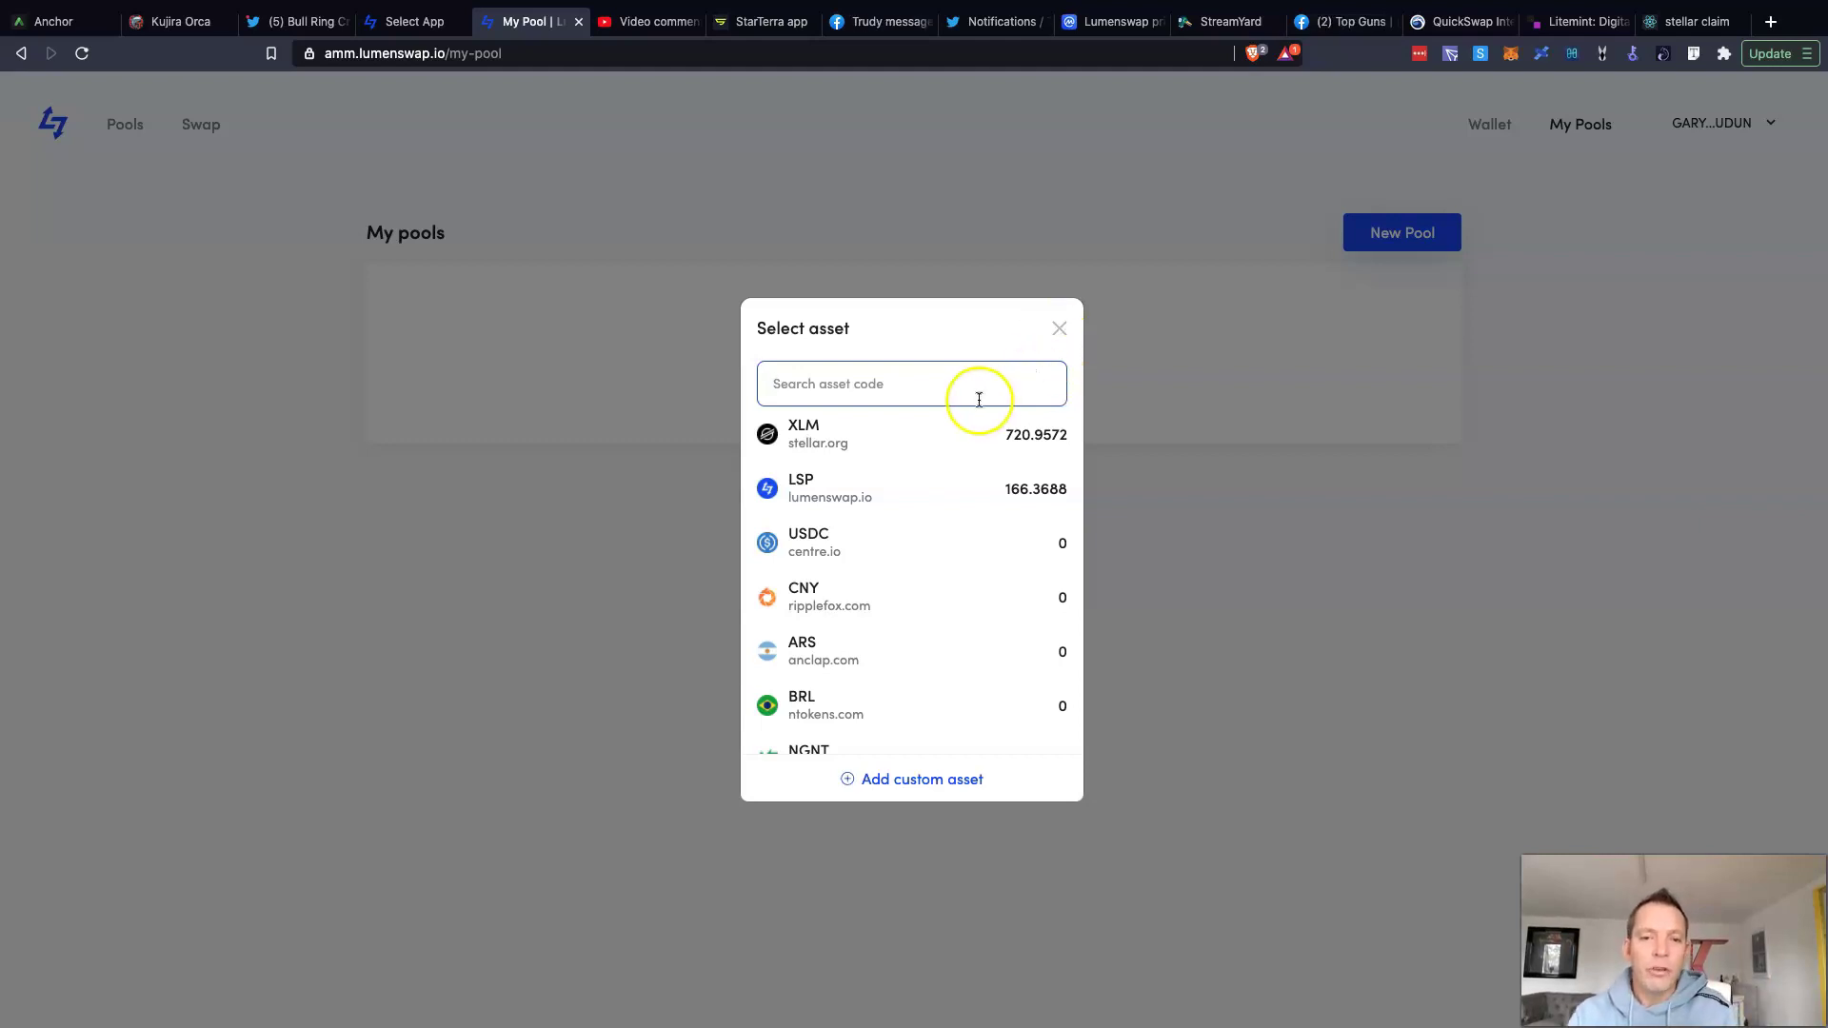
{"action": "left_click", "coordinate": [1060, 330]}
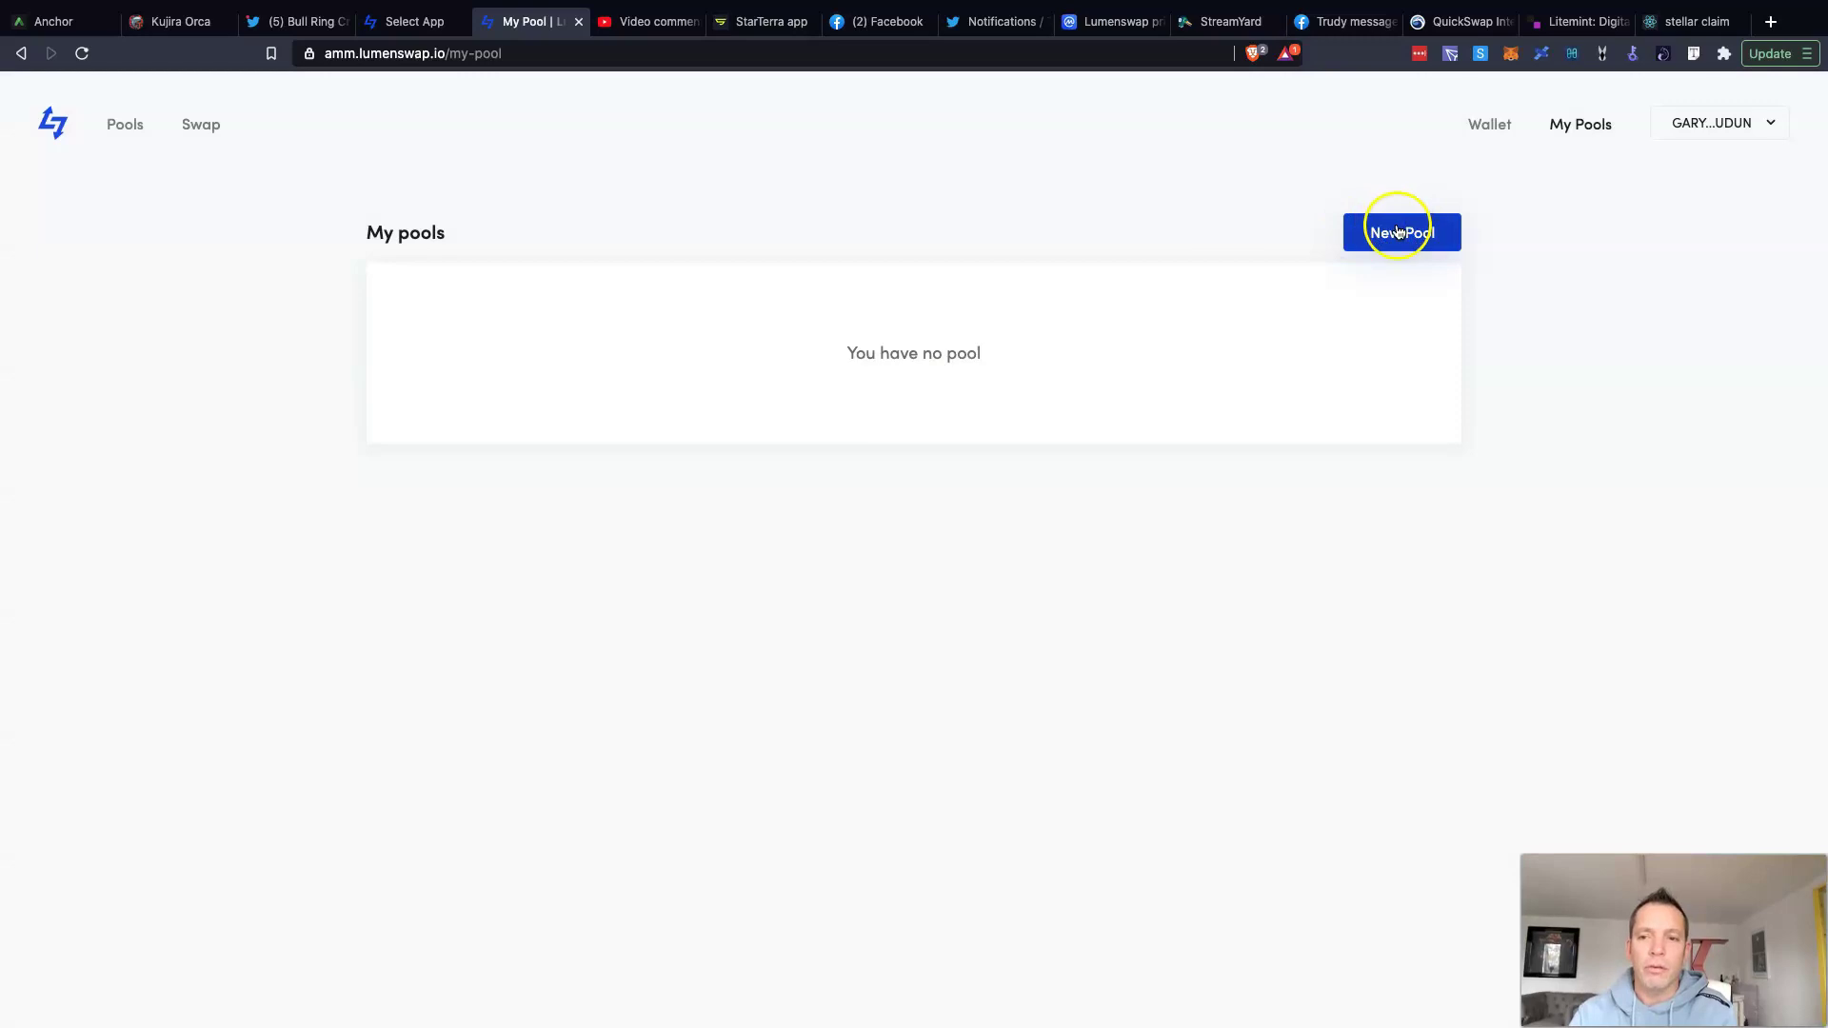
Step: Reopen the New pool form, pair XLM with LSP, and enter 100 LSP
{"action": "left_click", "coordinate": [1396, 232]}
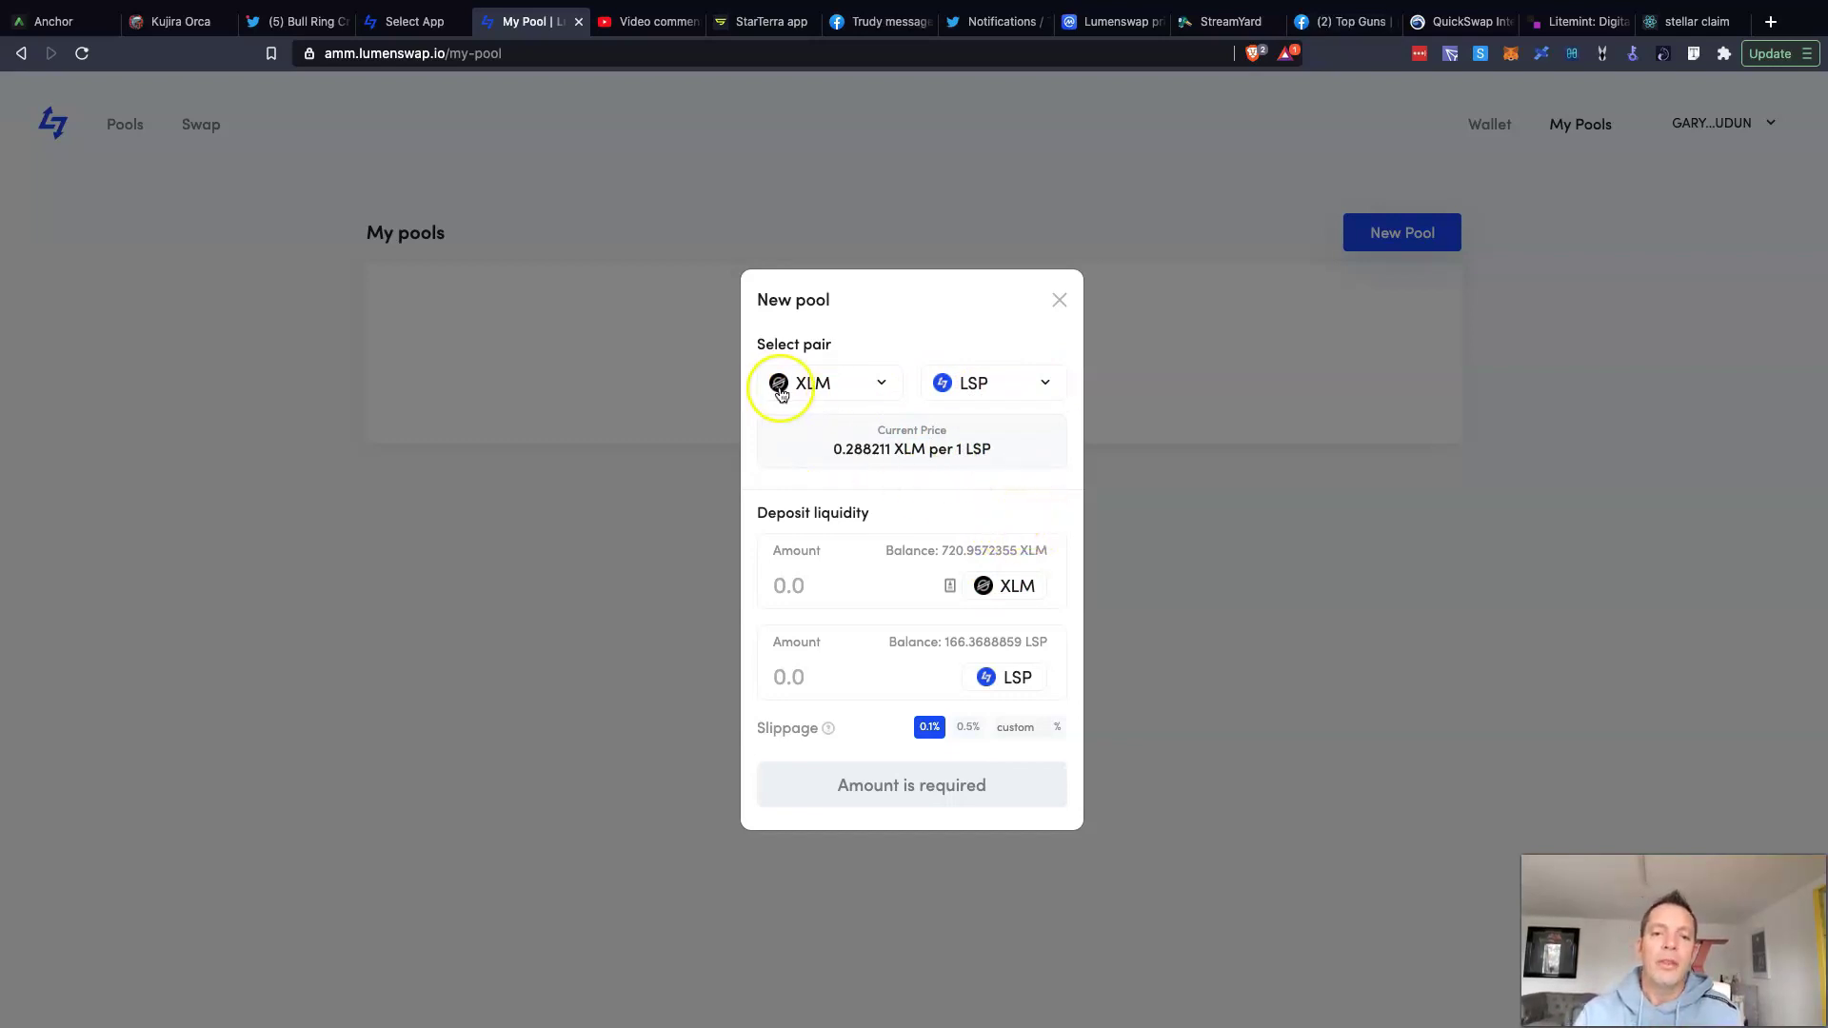
{"action": "left_click", "coordinate": [1008, 419]}
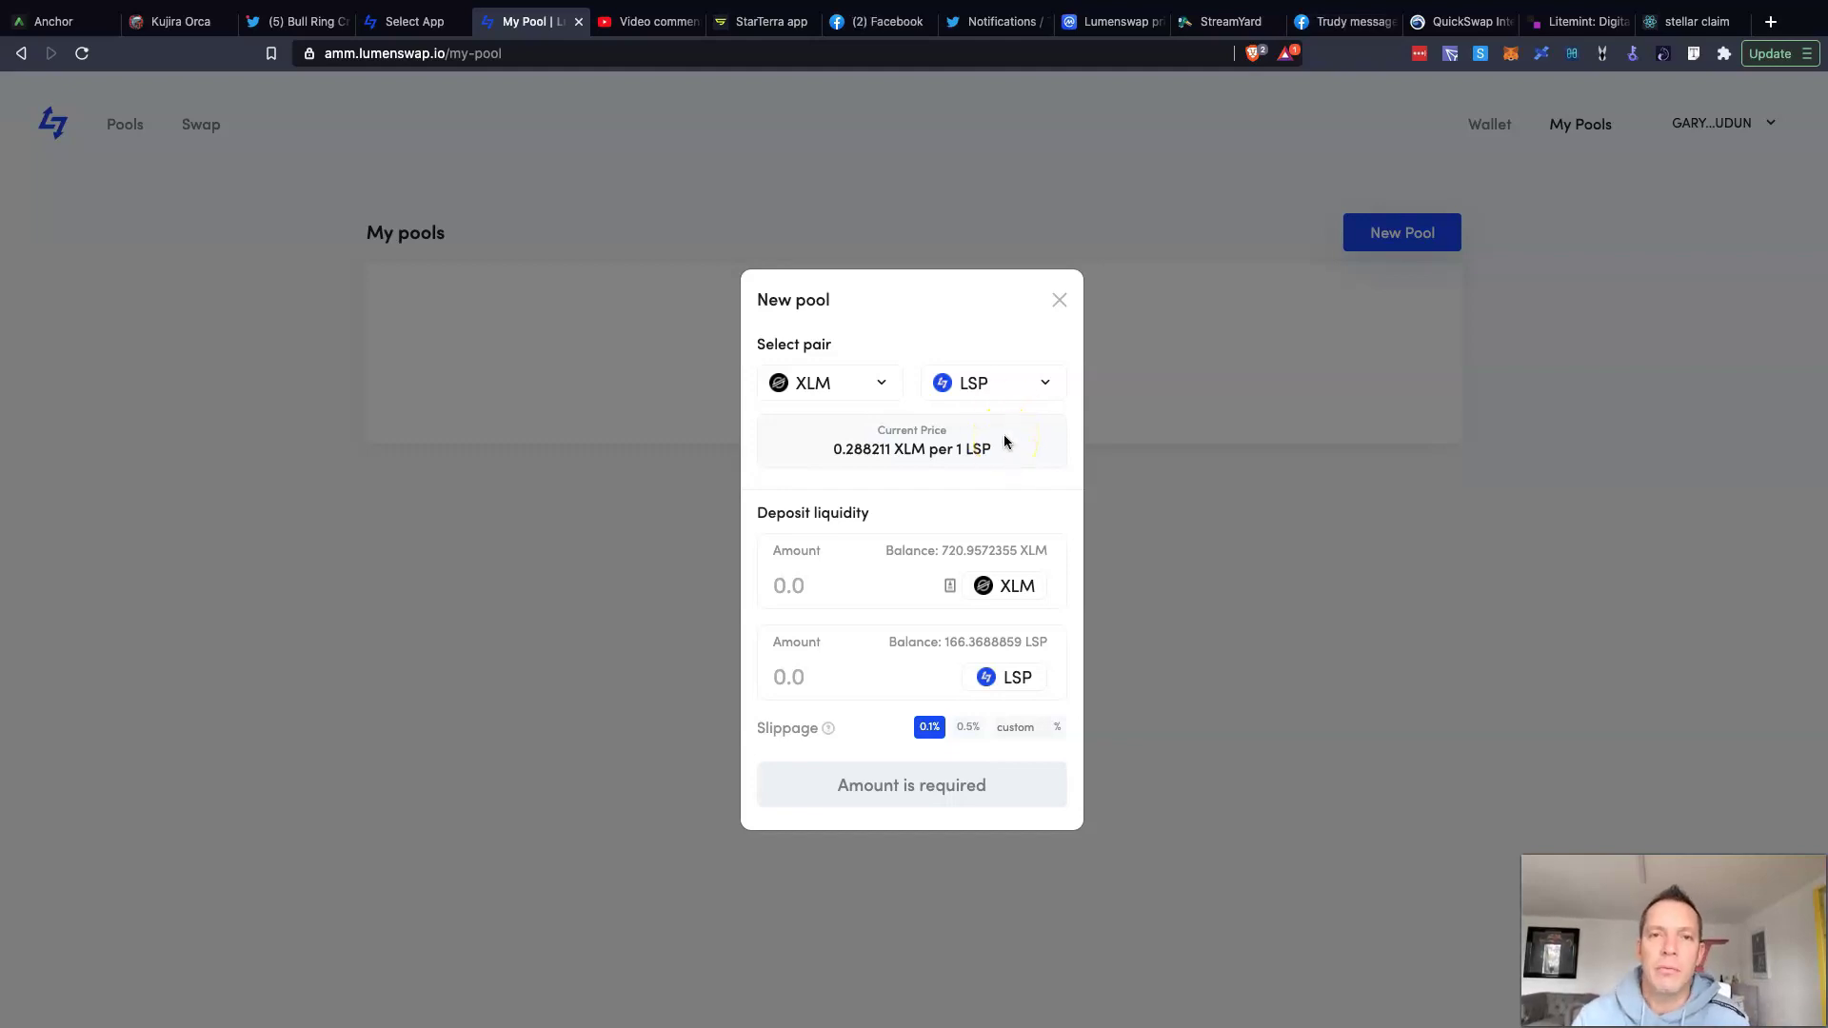
{"action": "left_click", "coordinate": [998, 583]}
{"action": "left_click", "coordinate": [1004, 632]}
{"action": "left_click", "coordinate": [821, 679]}
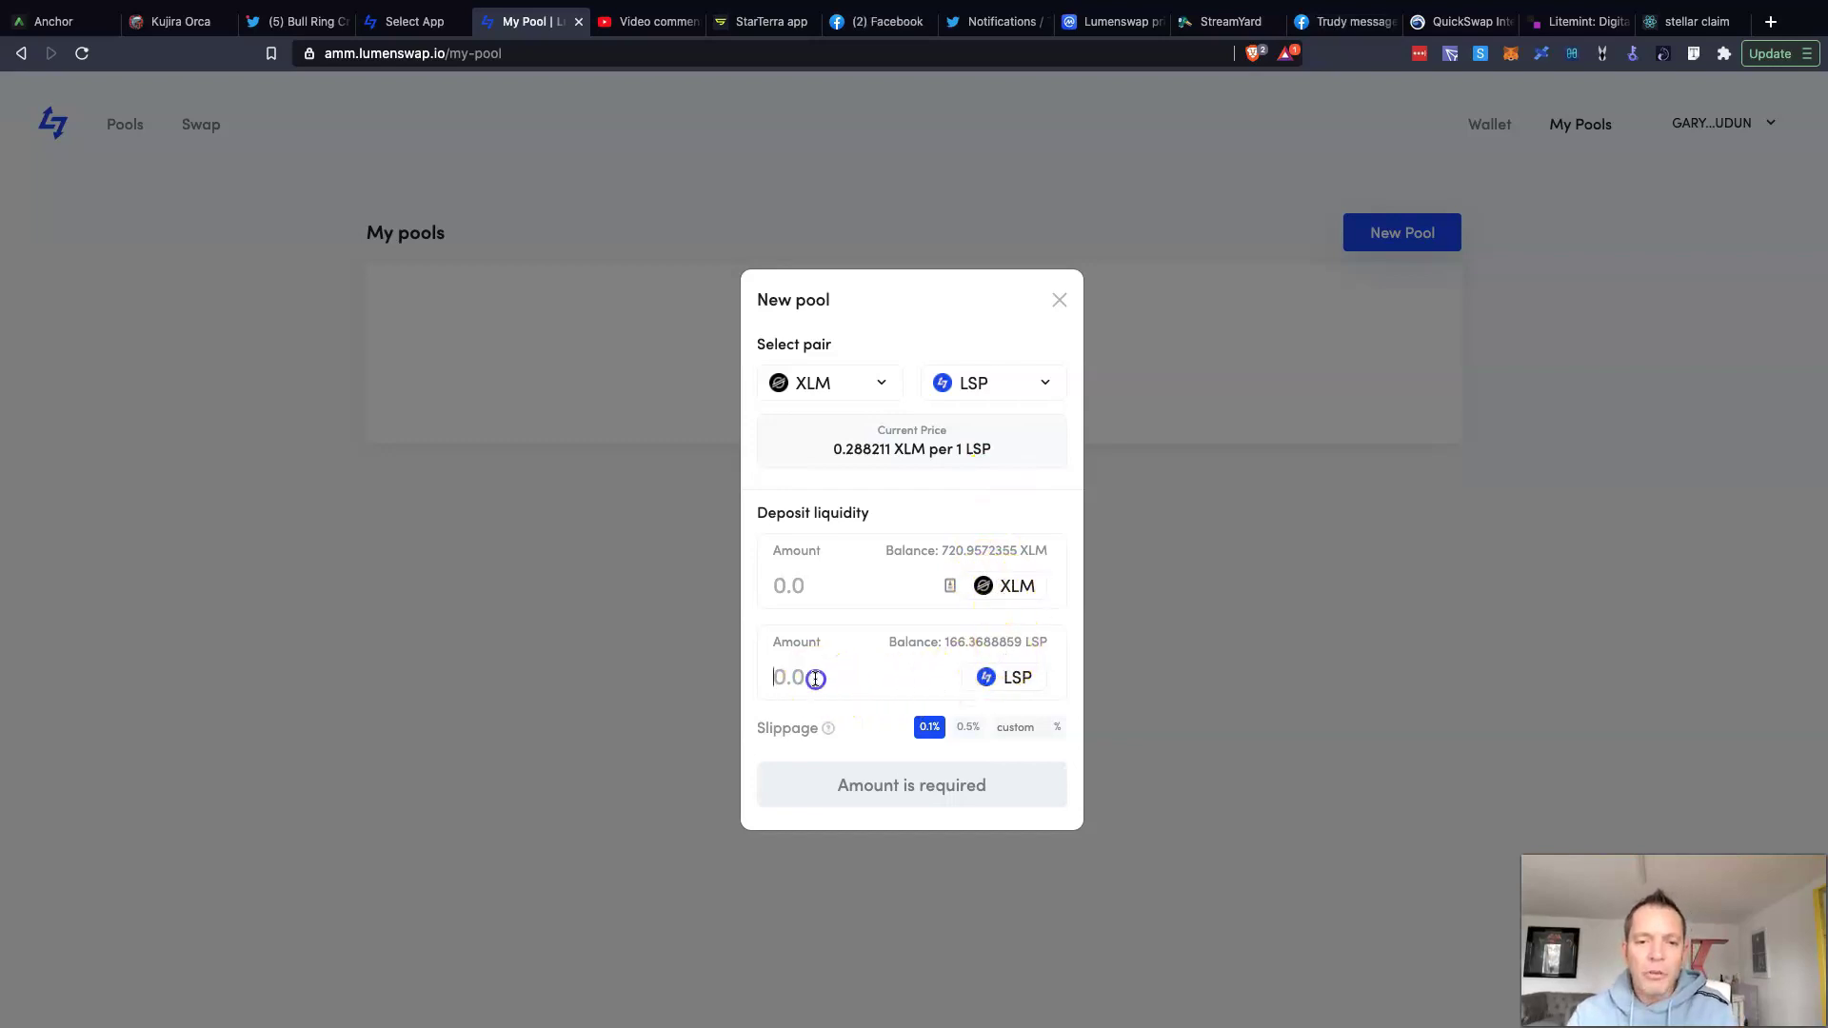
{"action": "type", "text": "100"}
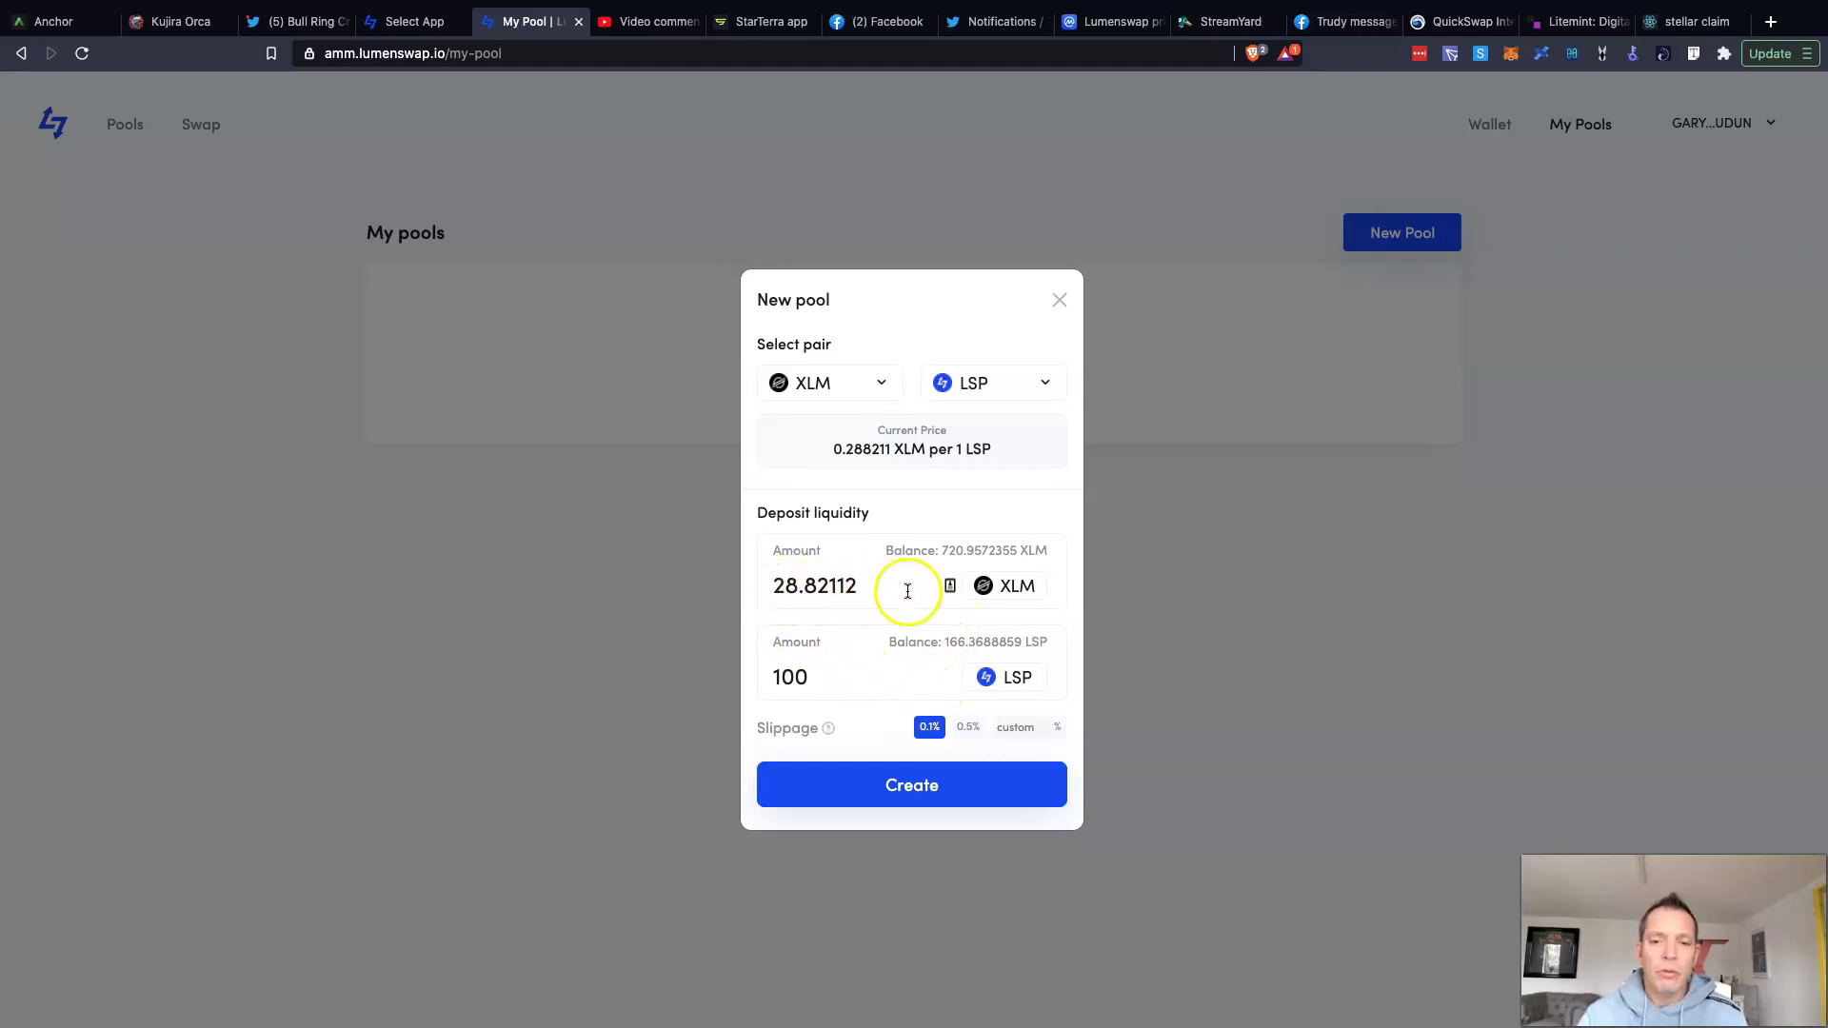
Step: Clear both amounts and enter 28 XLM, auto-filling 97.1509924 LSP
{"action": "left_click_drag", "start_coordinate": [871, 586], "coordinate": [727, 584]}
{"action": "key", "text": "BackSpace"}
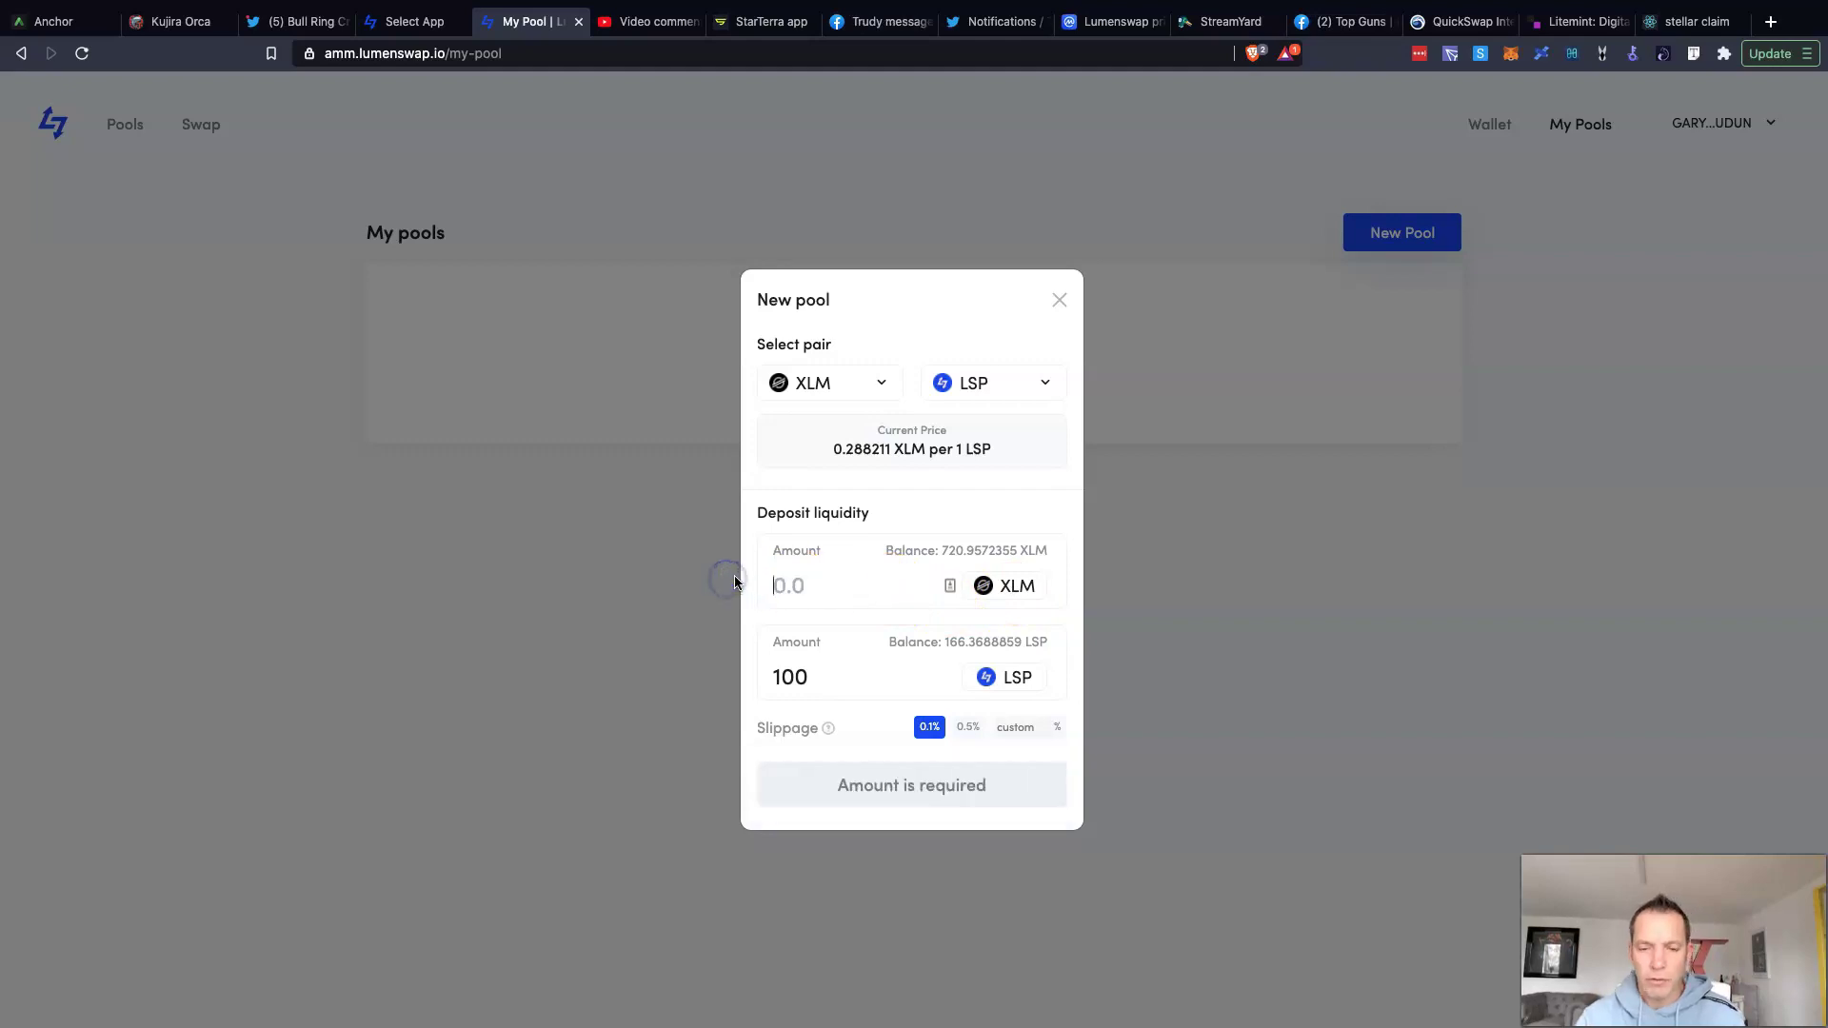
{"action": "left_click_drag", "start_coordinate": [814, 682], "coordinate": [734, 664]}
{"action": "key", "text": "BackSpace"}
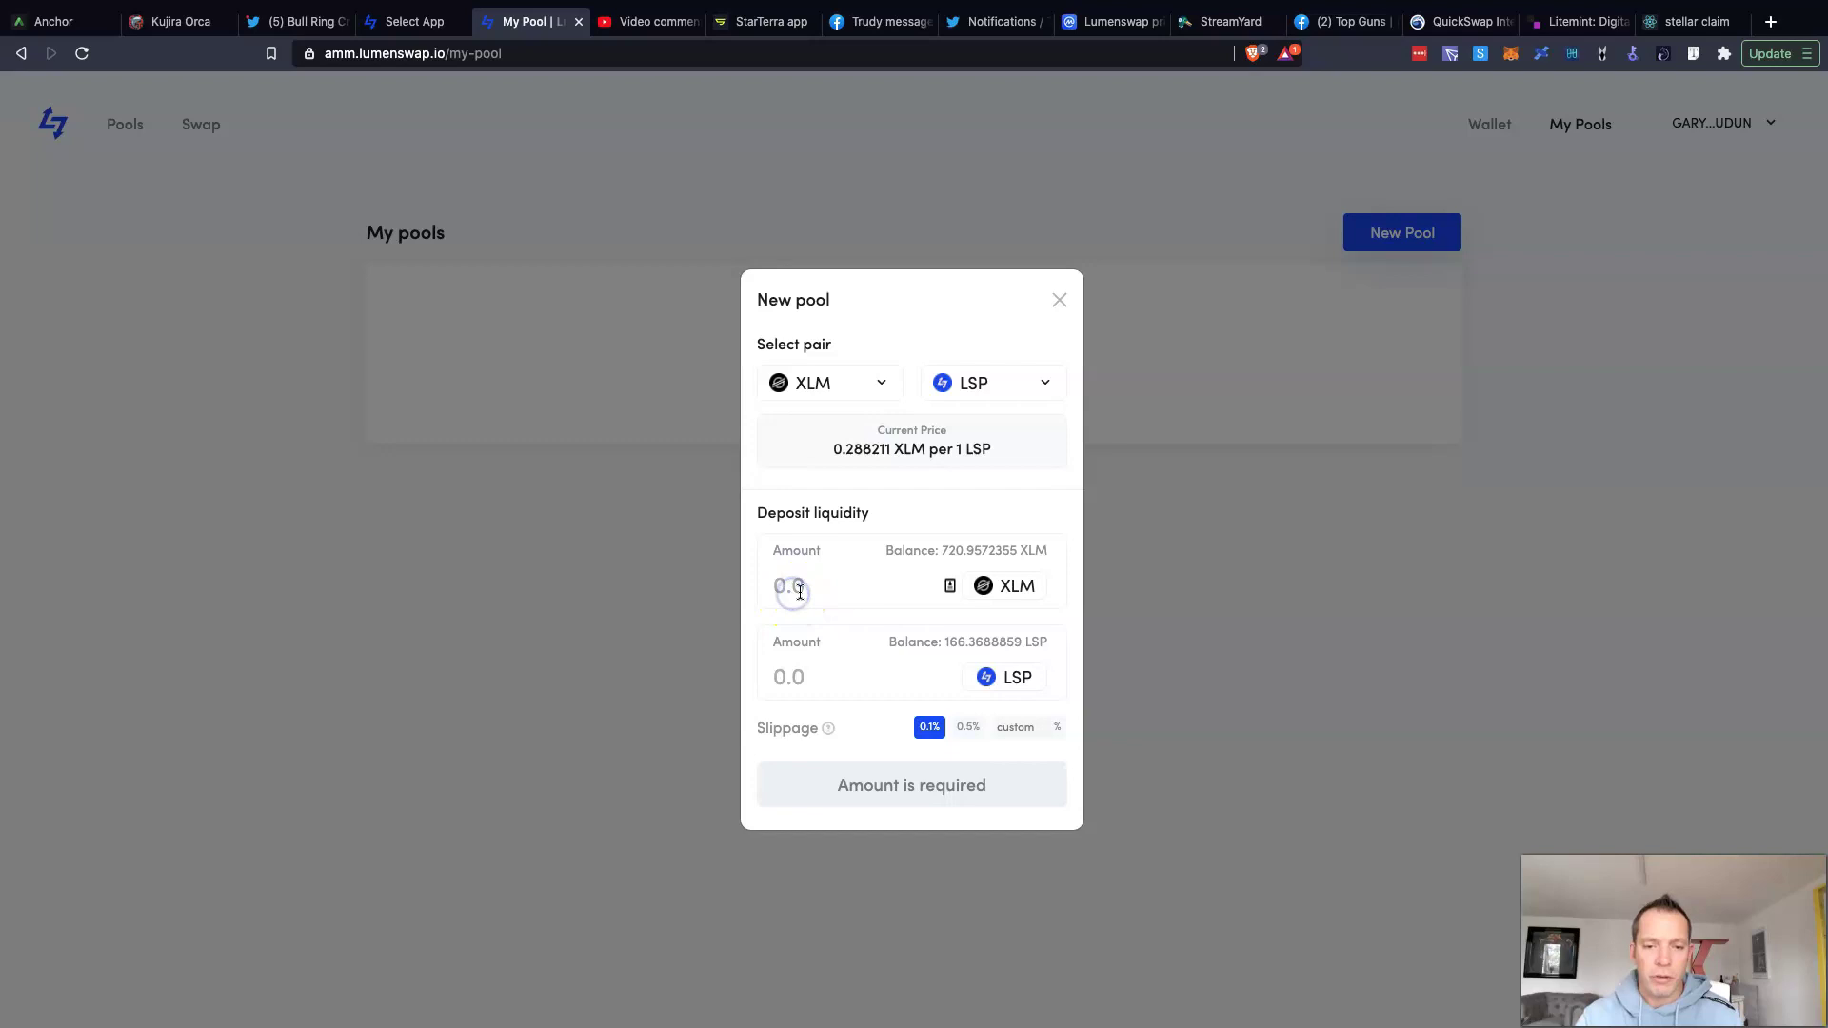
{"action": "type", "text": "28"}
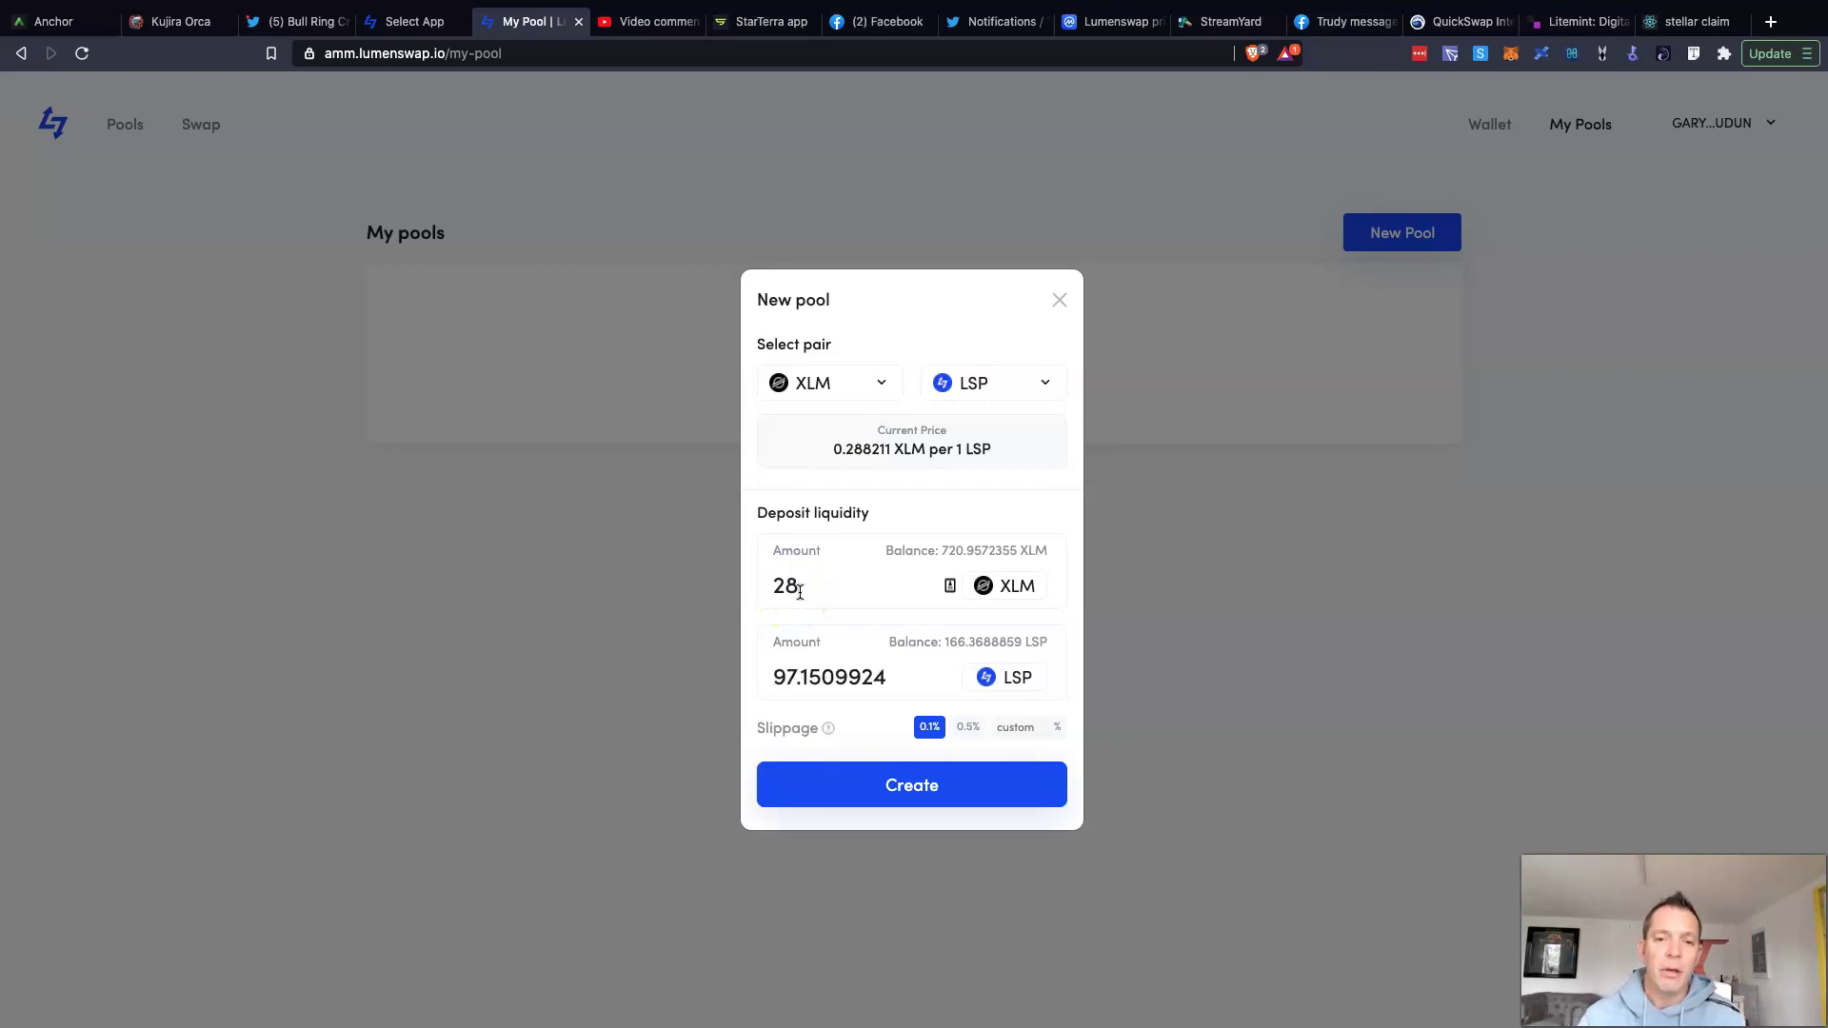
{"action": "left_click", "coordinate": [835, 623]}
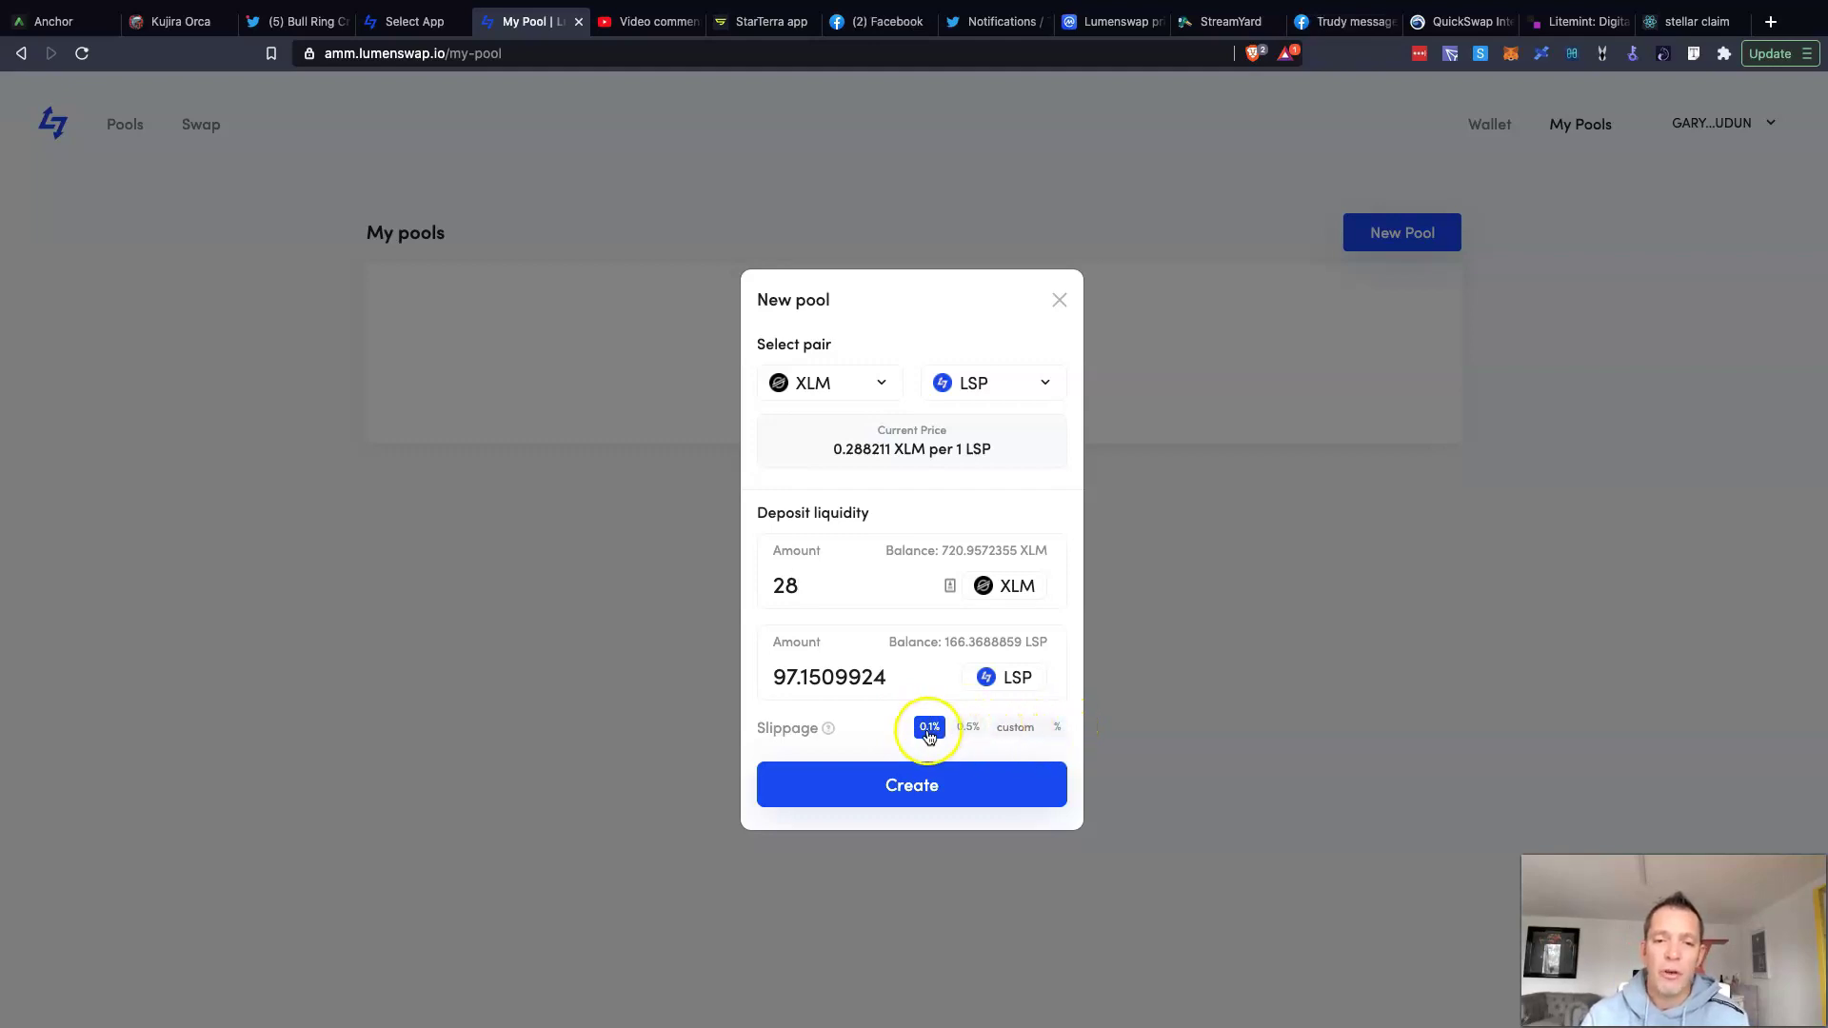
Step: Set custom slippage to 0.01% and create the 28 XLM / 97.1509924 LSP deposit for review
{"action": "left_click", "coordinate": [1024, 727]}
{"action": "left_click", "coordinate": [1029, 764]}
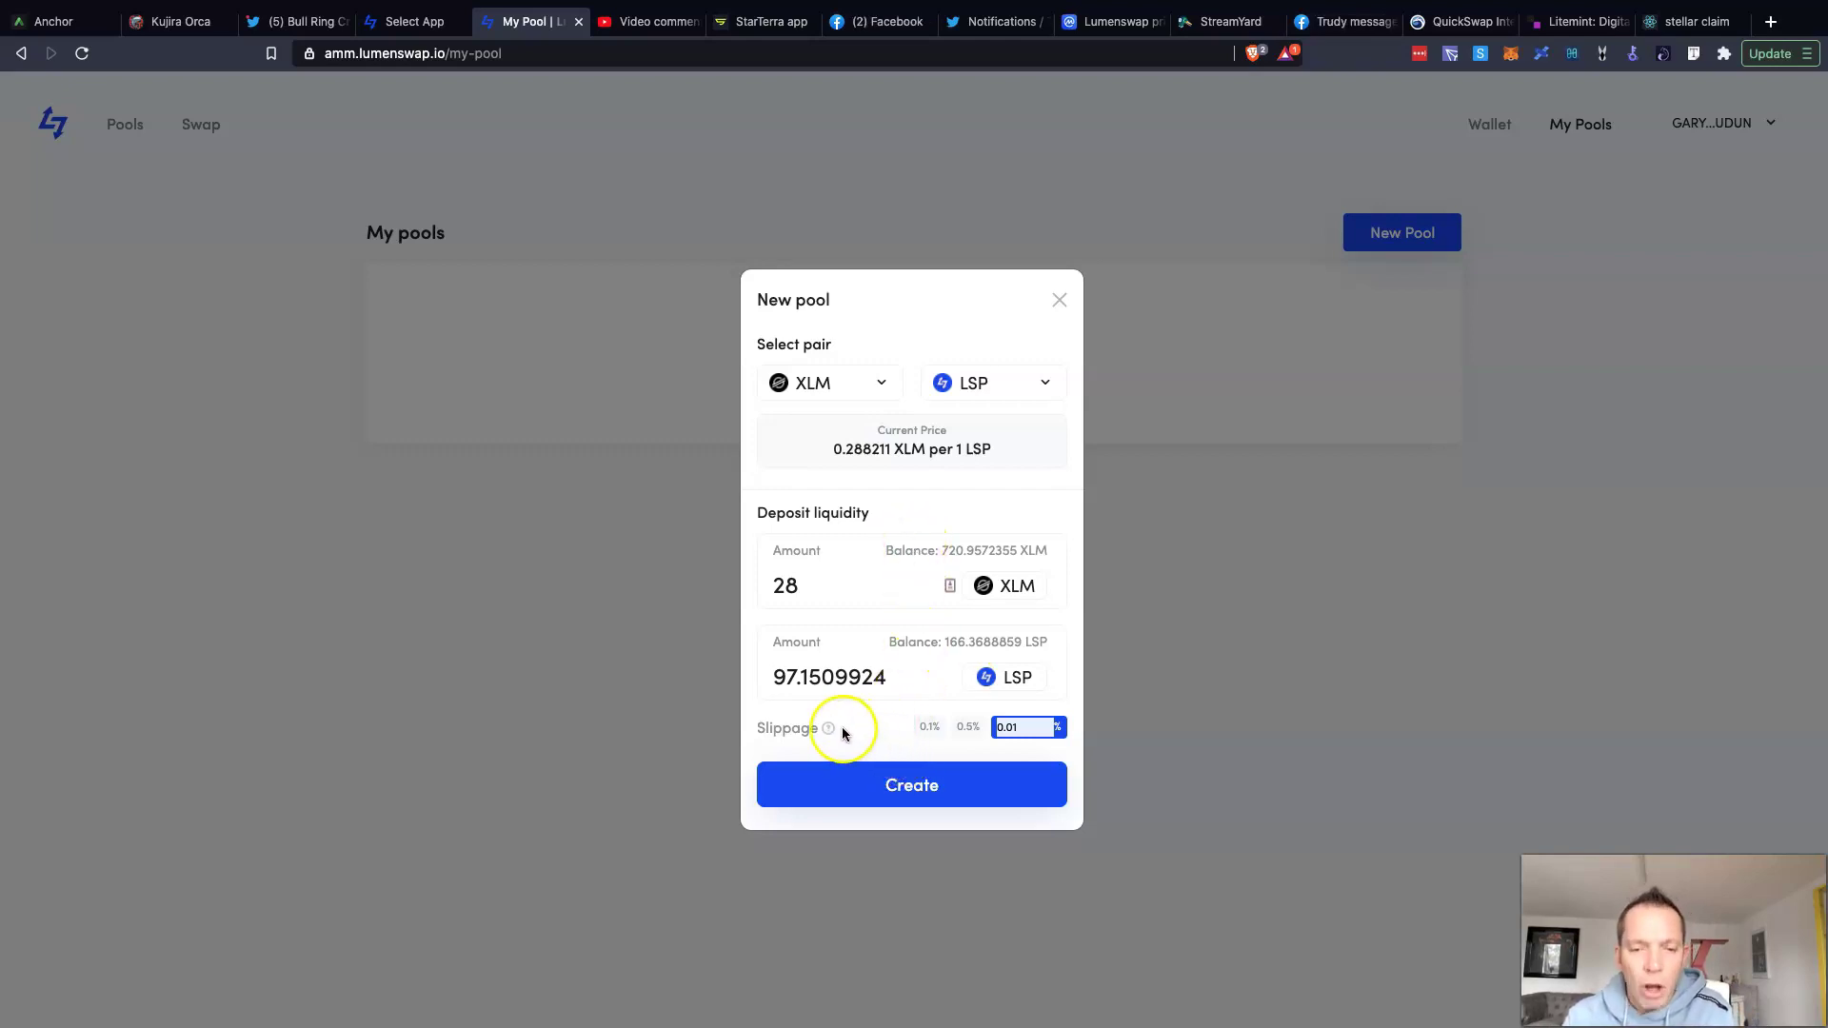
{"action": "left_click", "coordinate": [914, 790]}
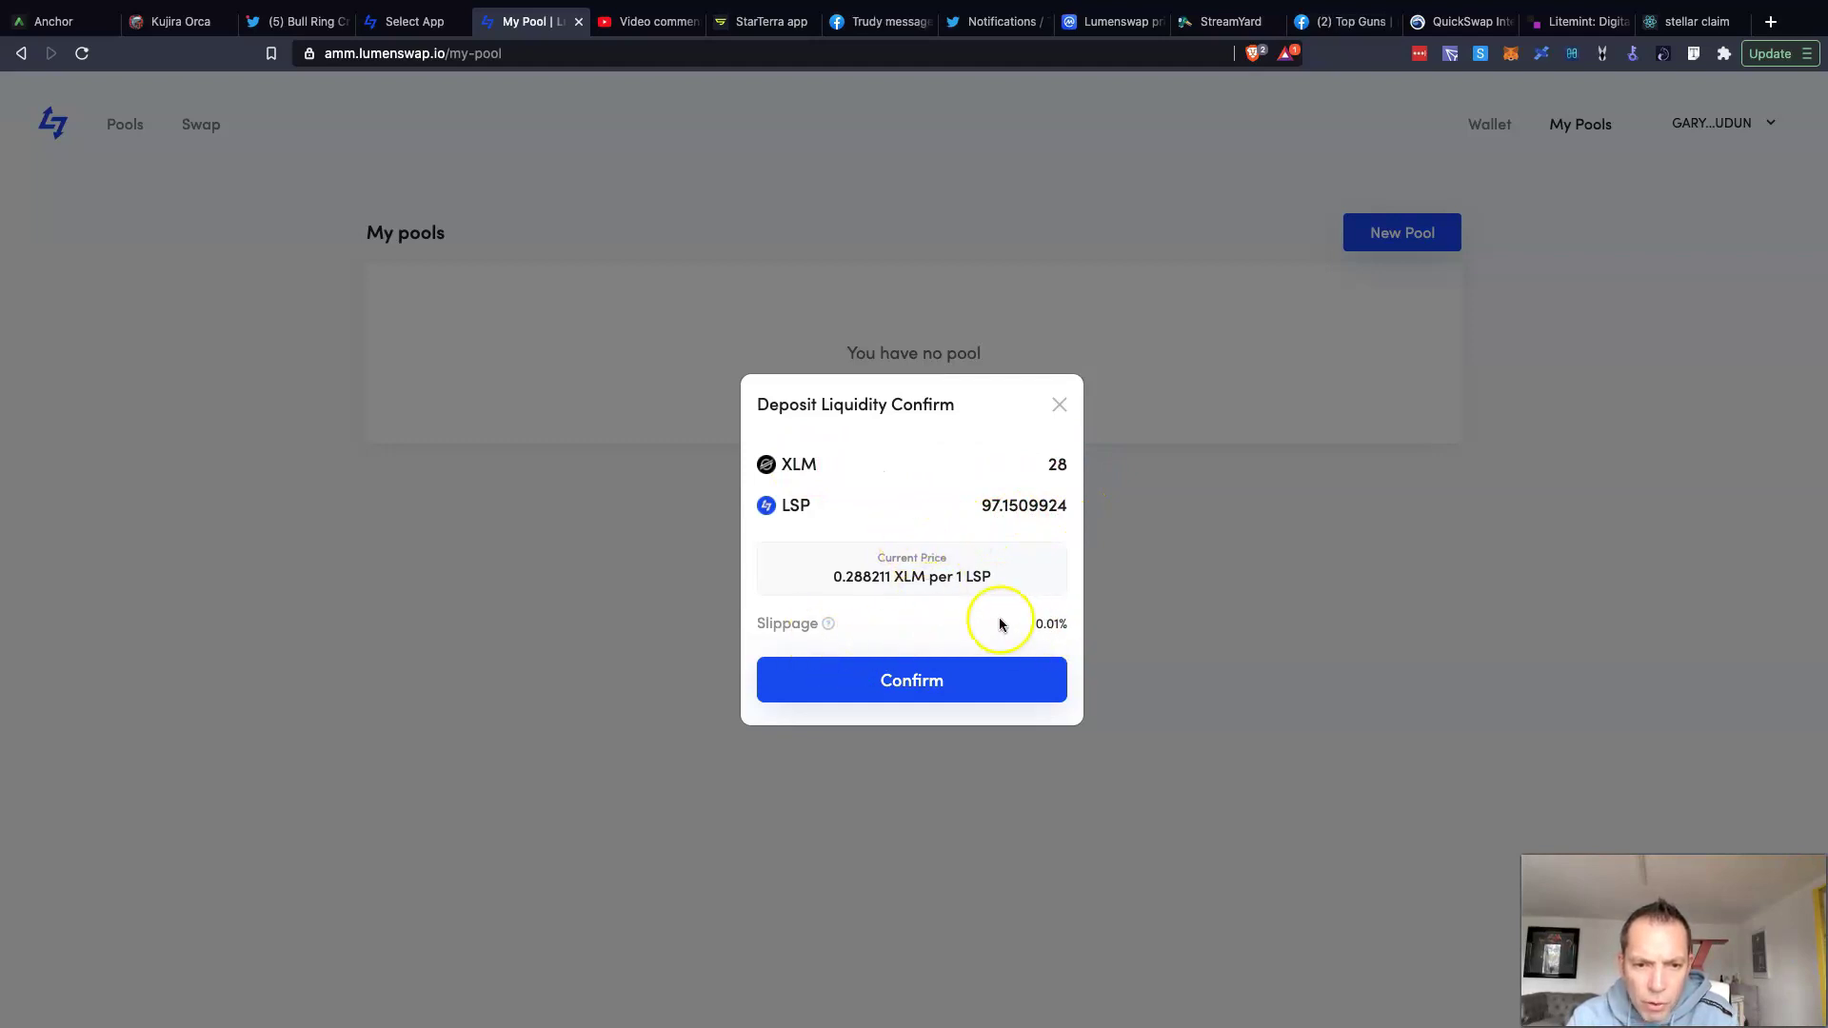
Step: Confirm the XLM/LSP deposit and unlock Freighter with the wallet password
{"action": "left_click", "coordinate": [912, 691]}
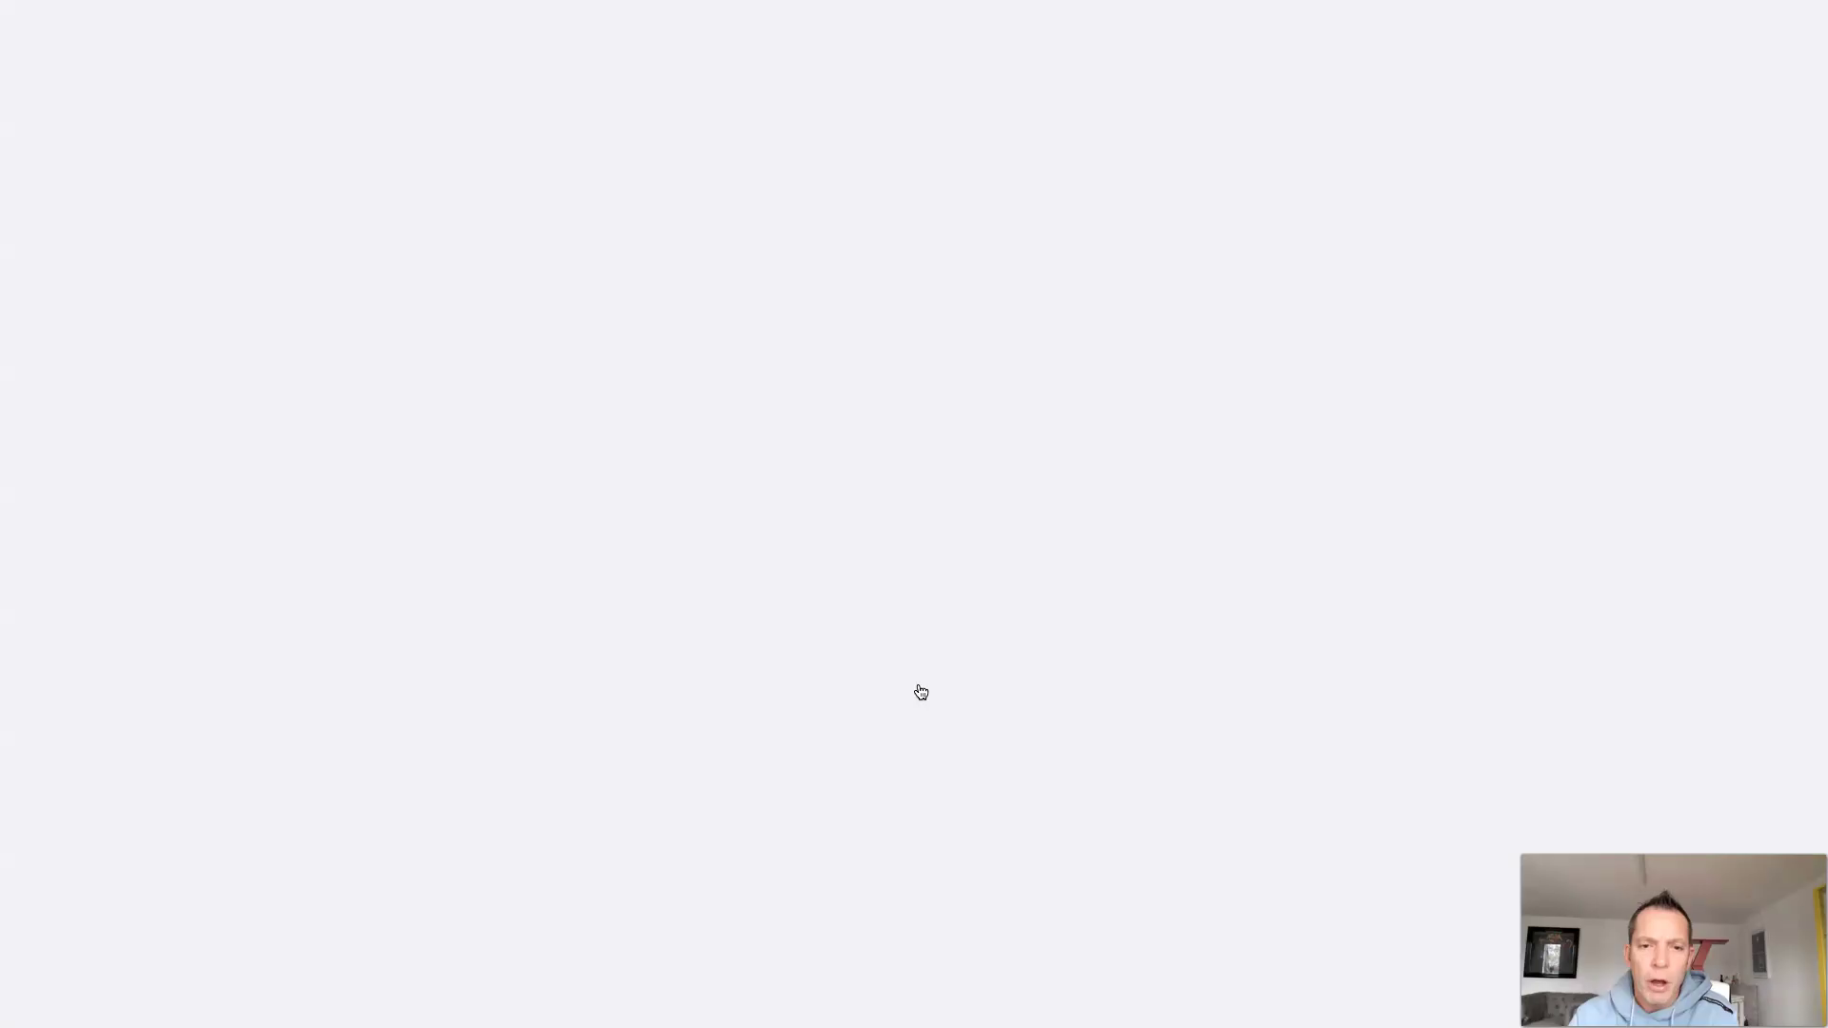
{"action": "left_click", "coordinate": [740, 527]}
{"action": "left_click", "coordinate": [122, 299]}
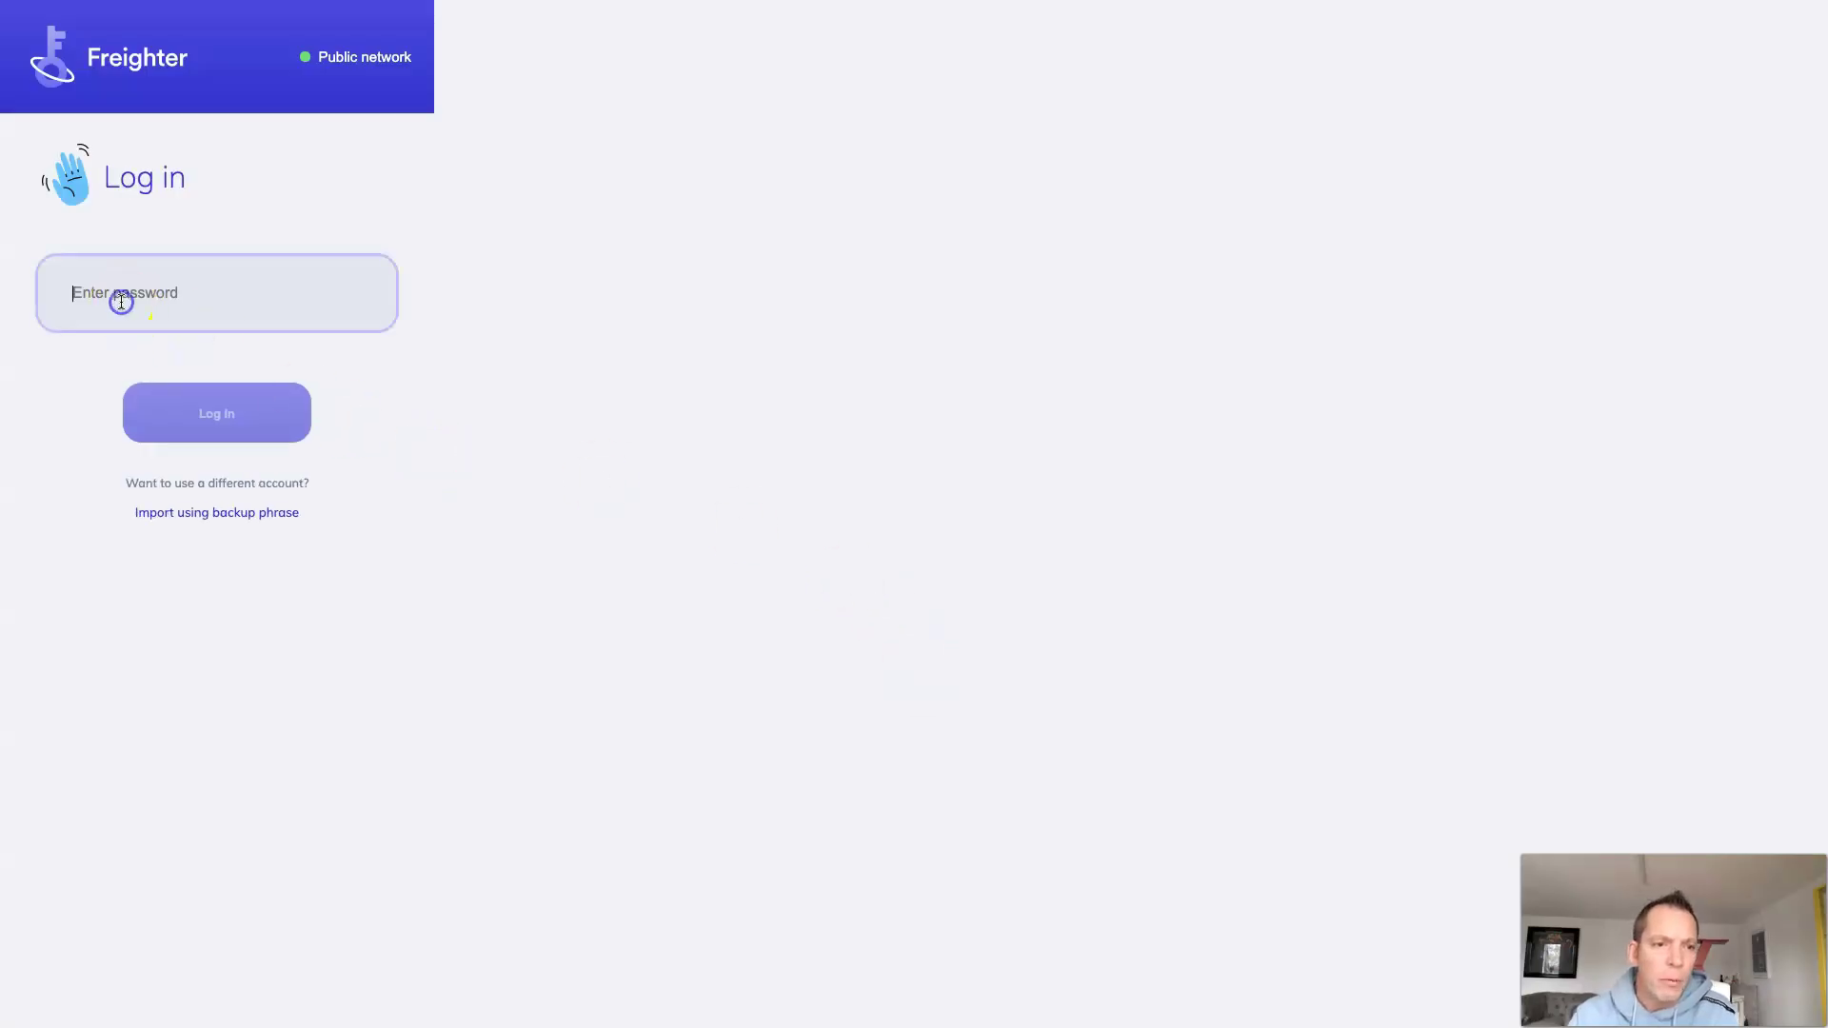
{"action": "type", "text": "••••••••••"}
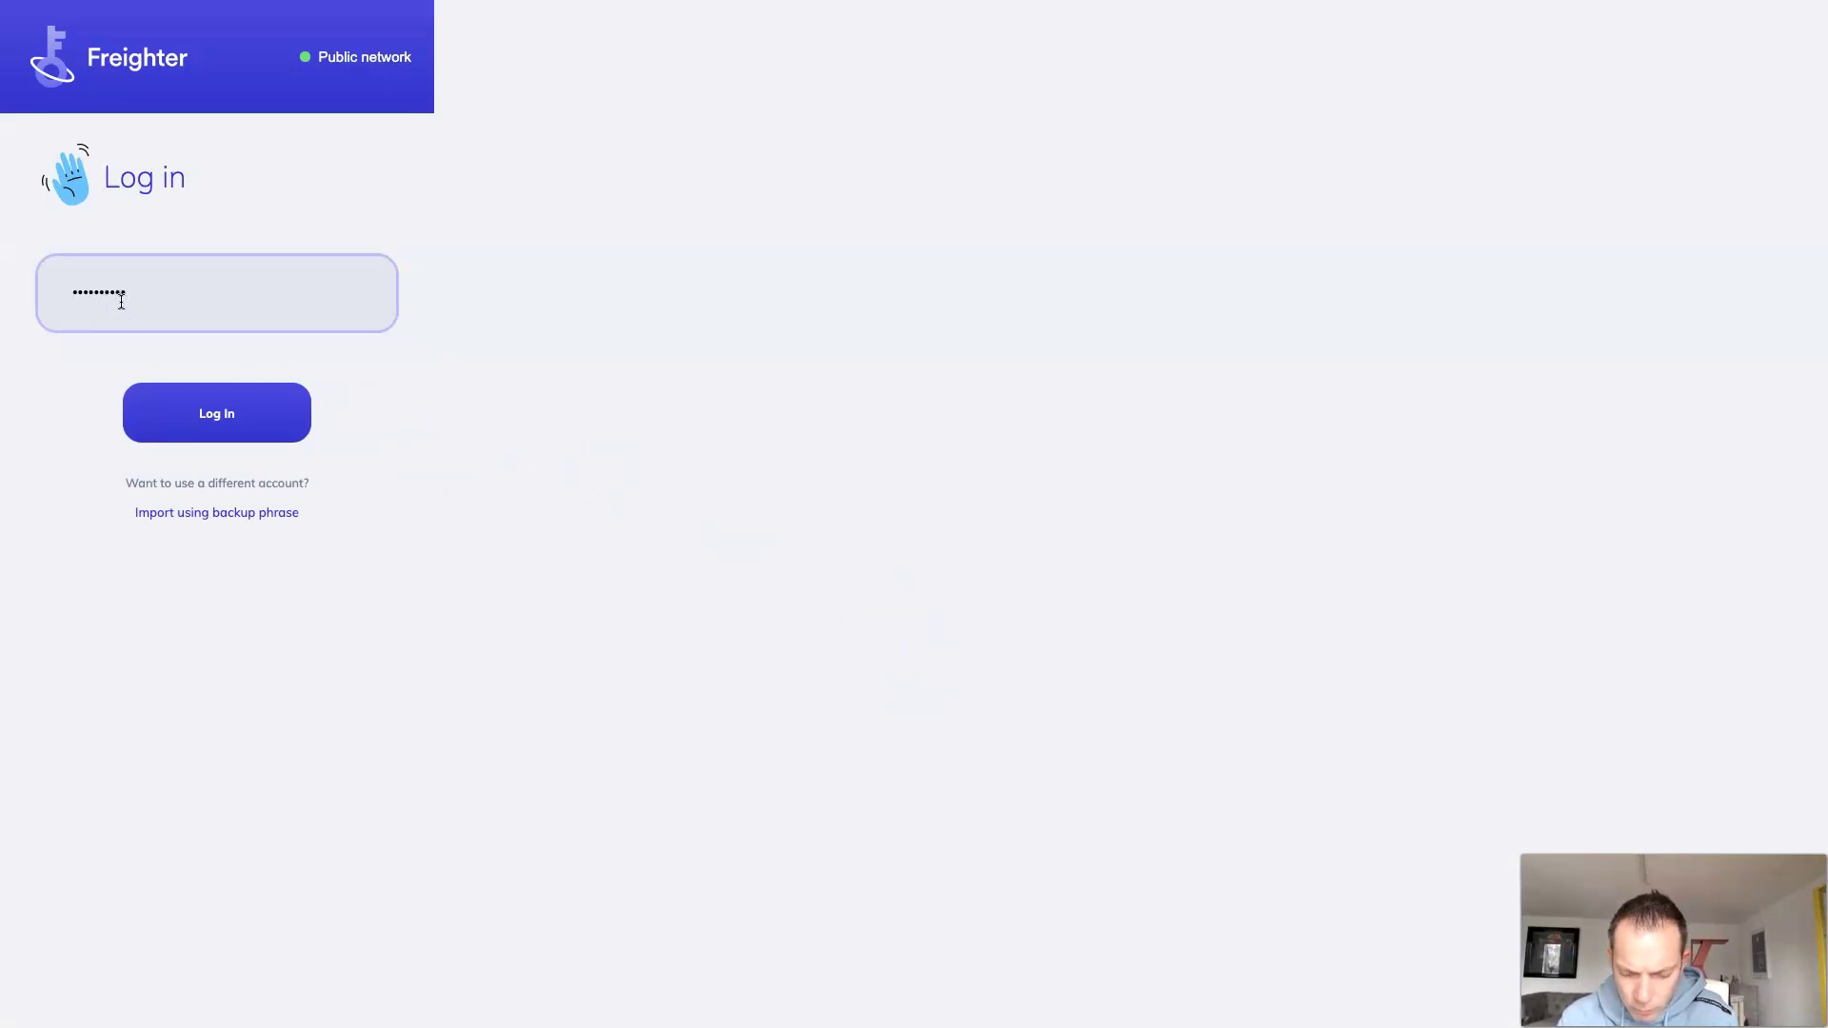
{"action": "left_click", "coordinate": [232, 413]}
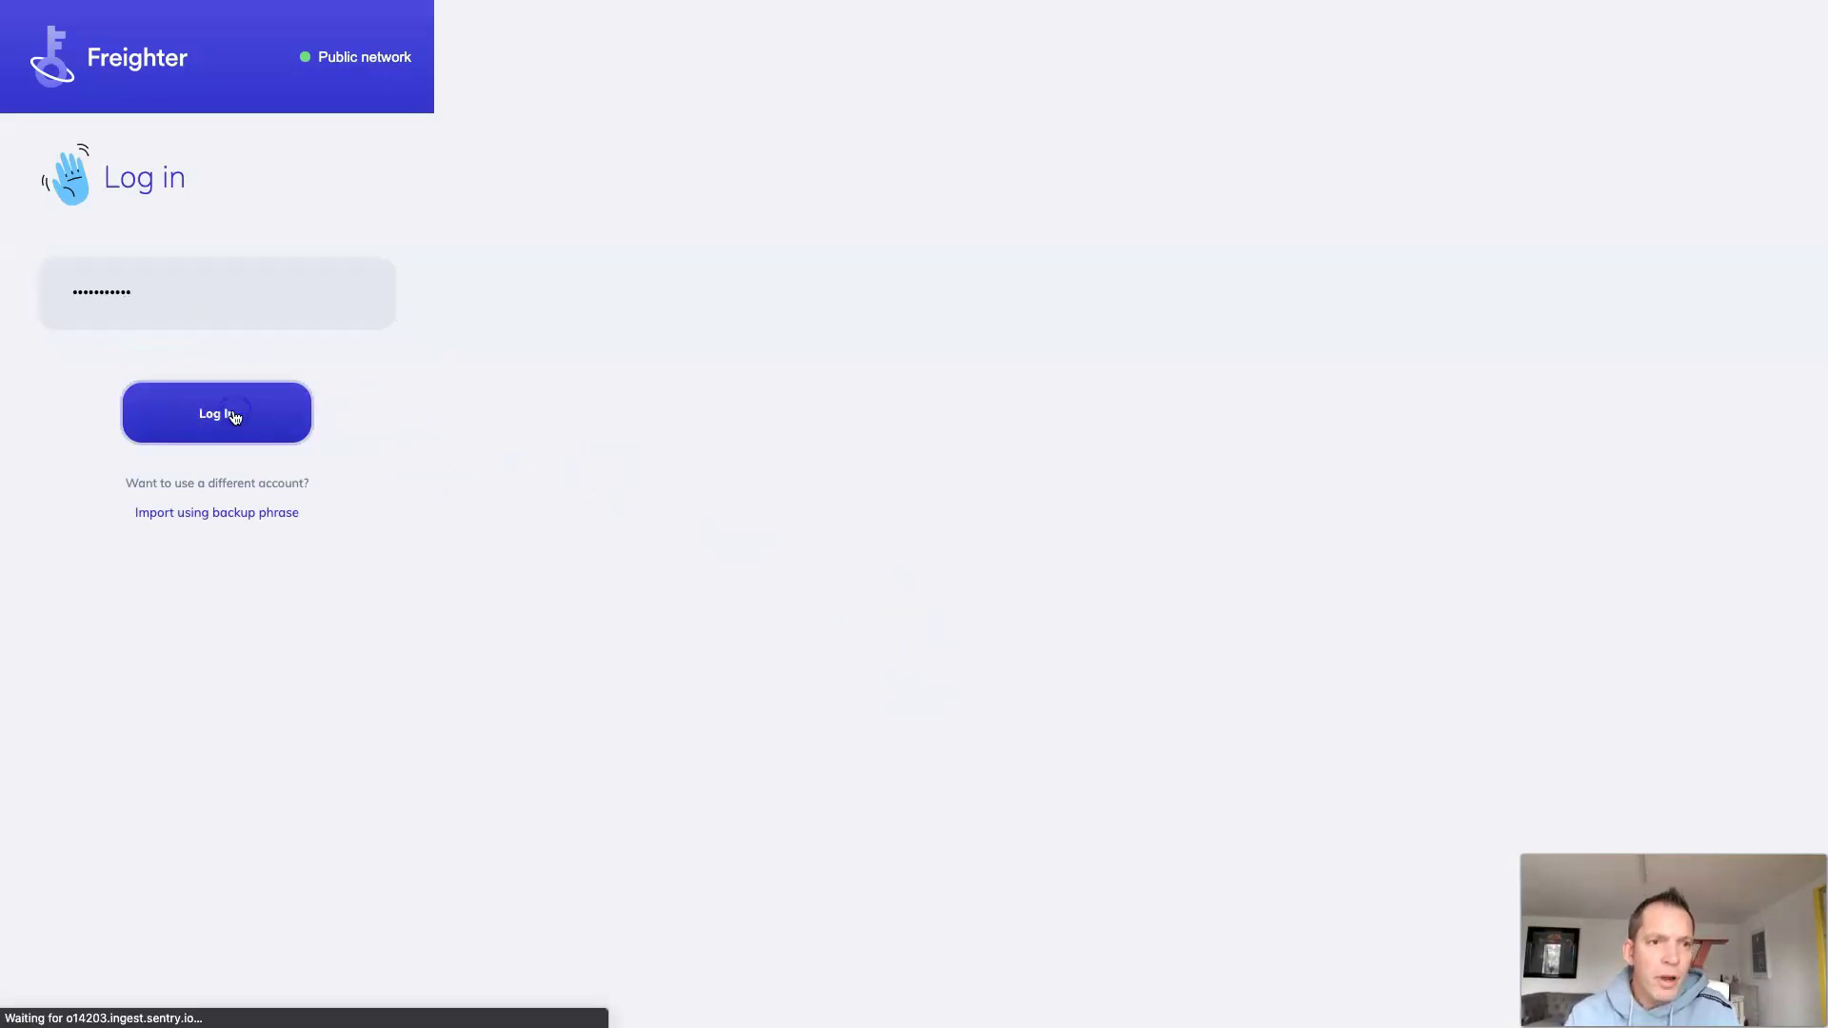
{"action": "scroll", "coordinate": [235, 417], "scroll_direction": "down", "scroll_amount": 2}
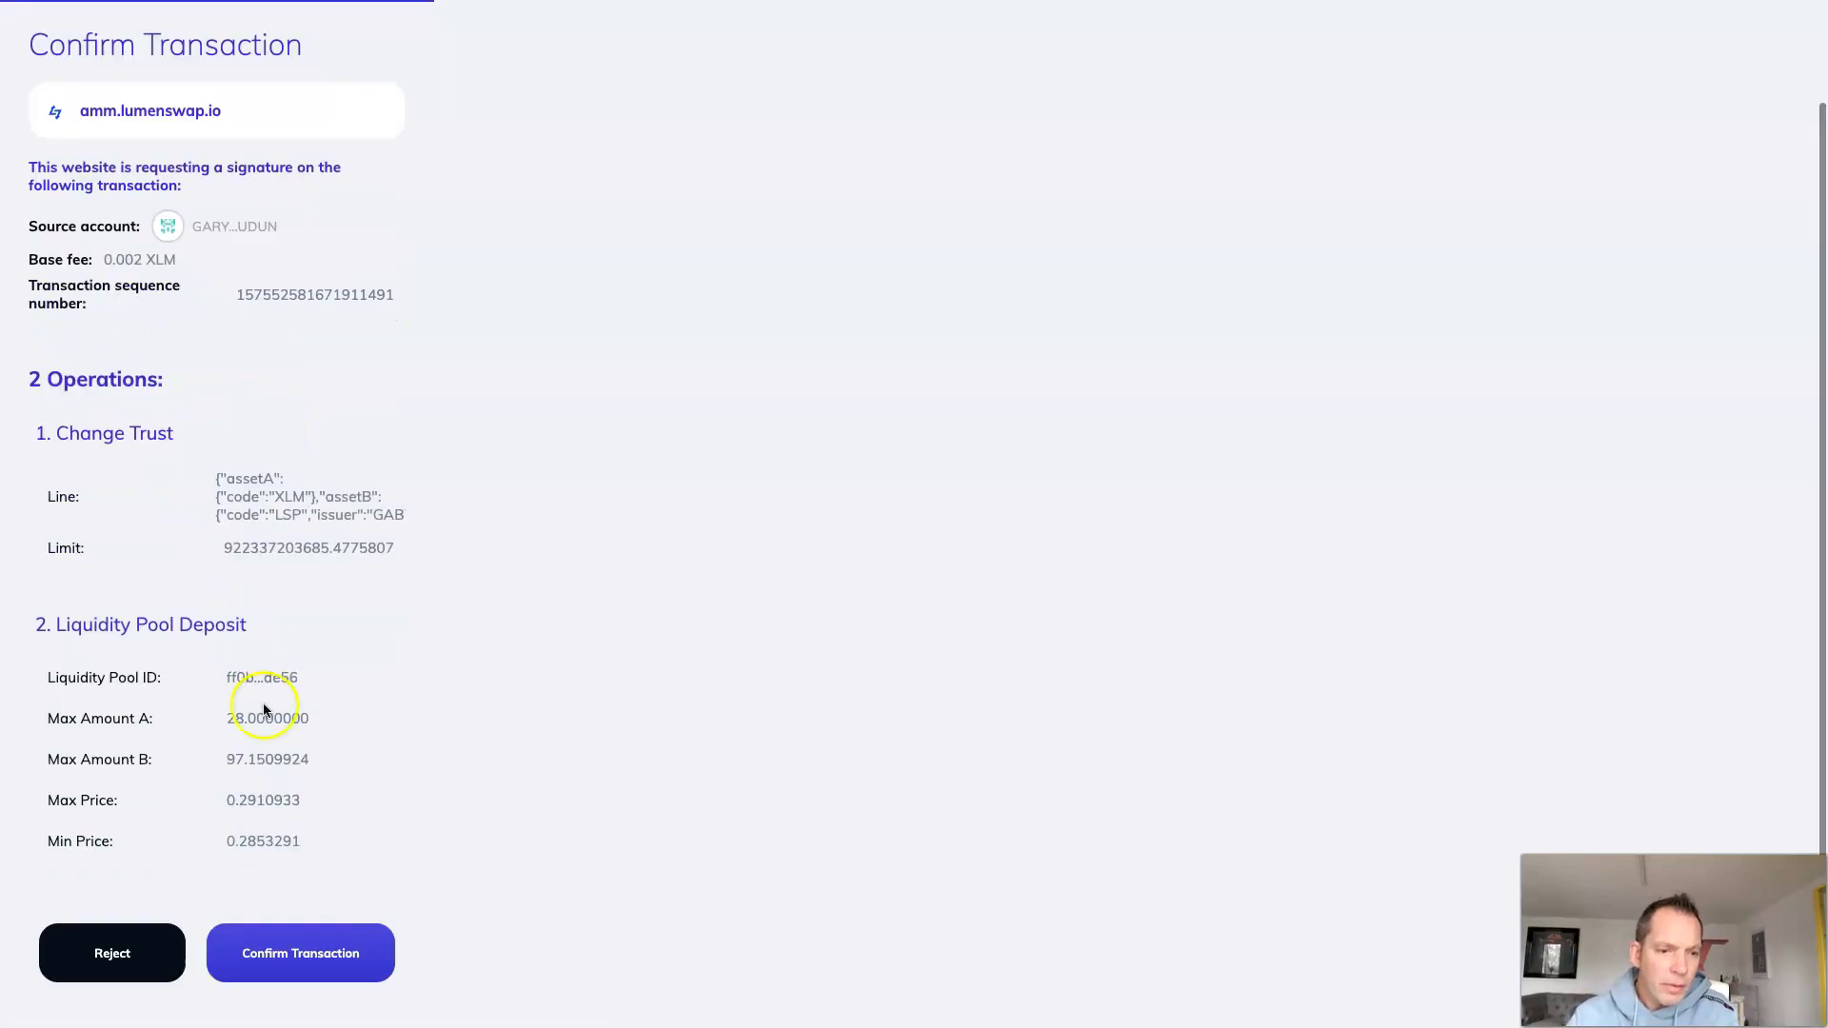
Step: Sign the Freighter deposit of 28 XLM and 97.1509924 LSP
{"action": "left_click", "coordinate": [286, 954]}
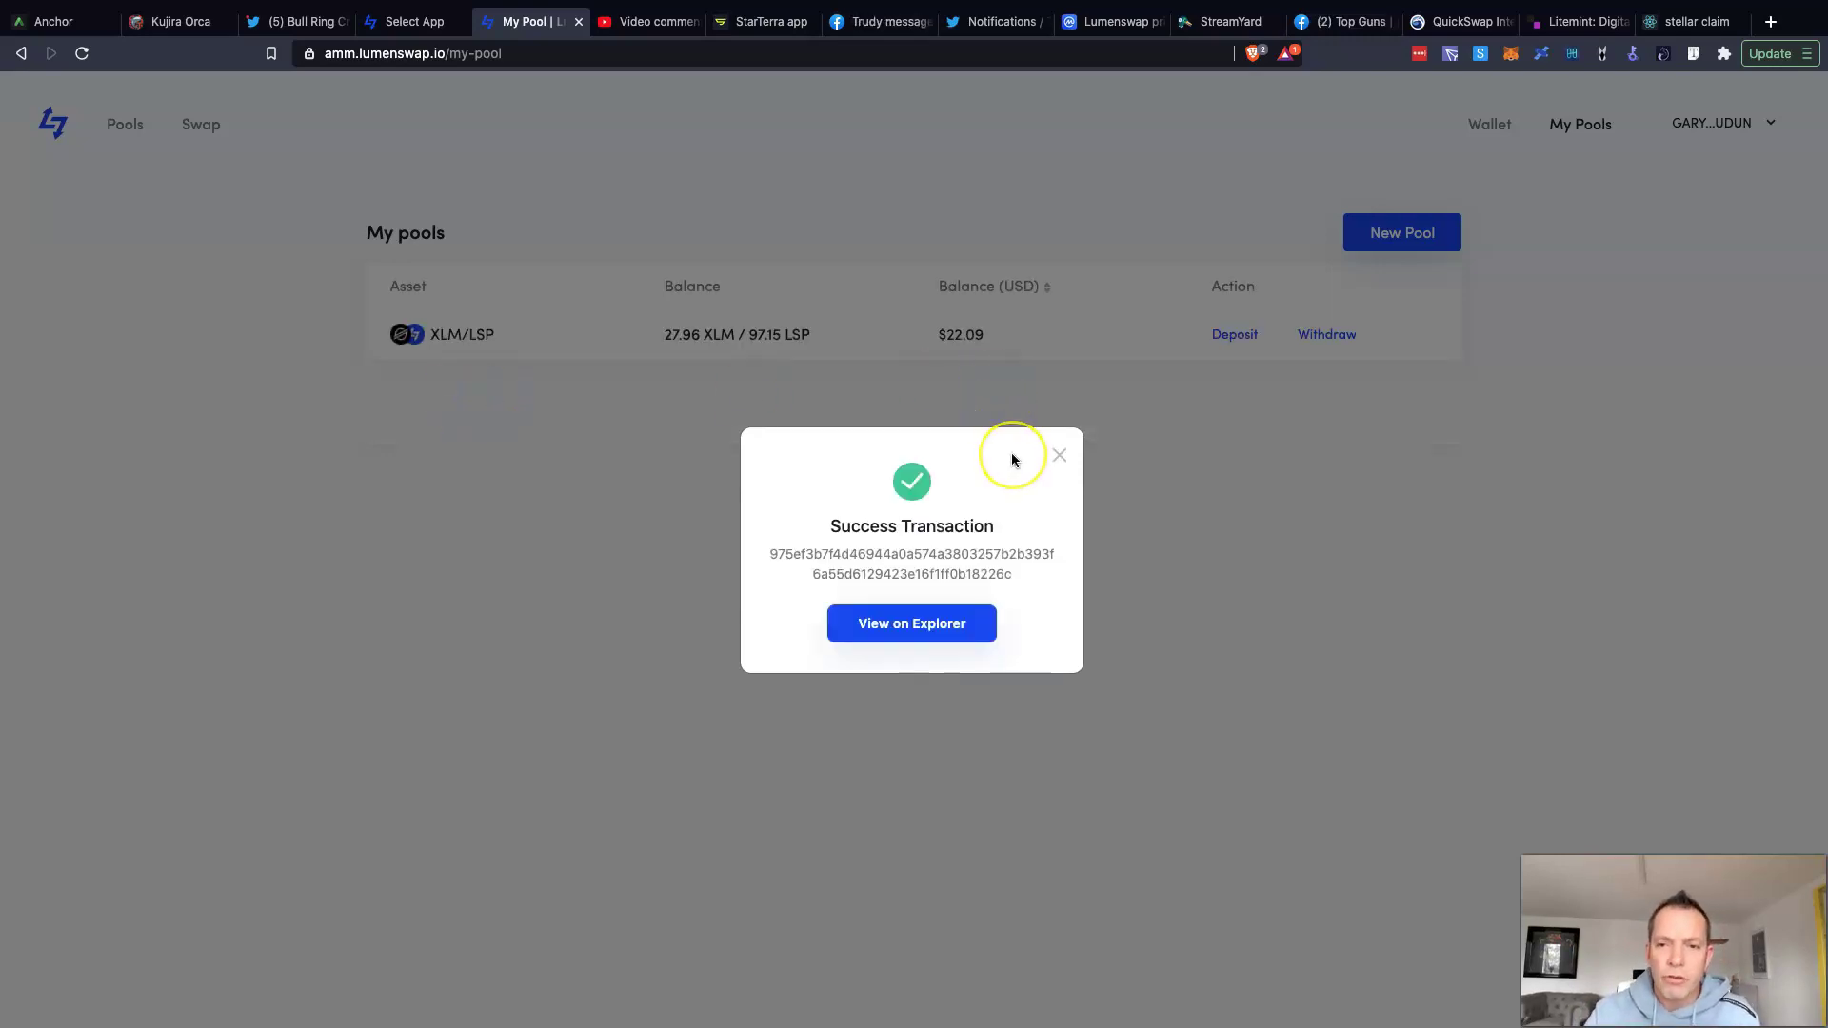
Step: Close the Success Transaction dialog
{"action": "left_click", "coordinate": [1062, 461]}
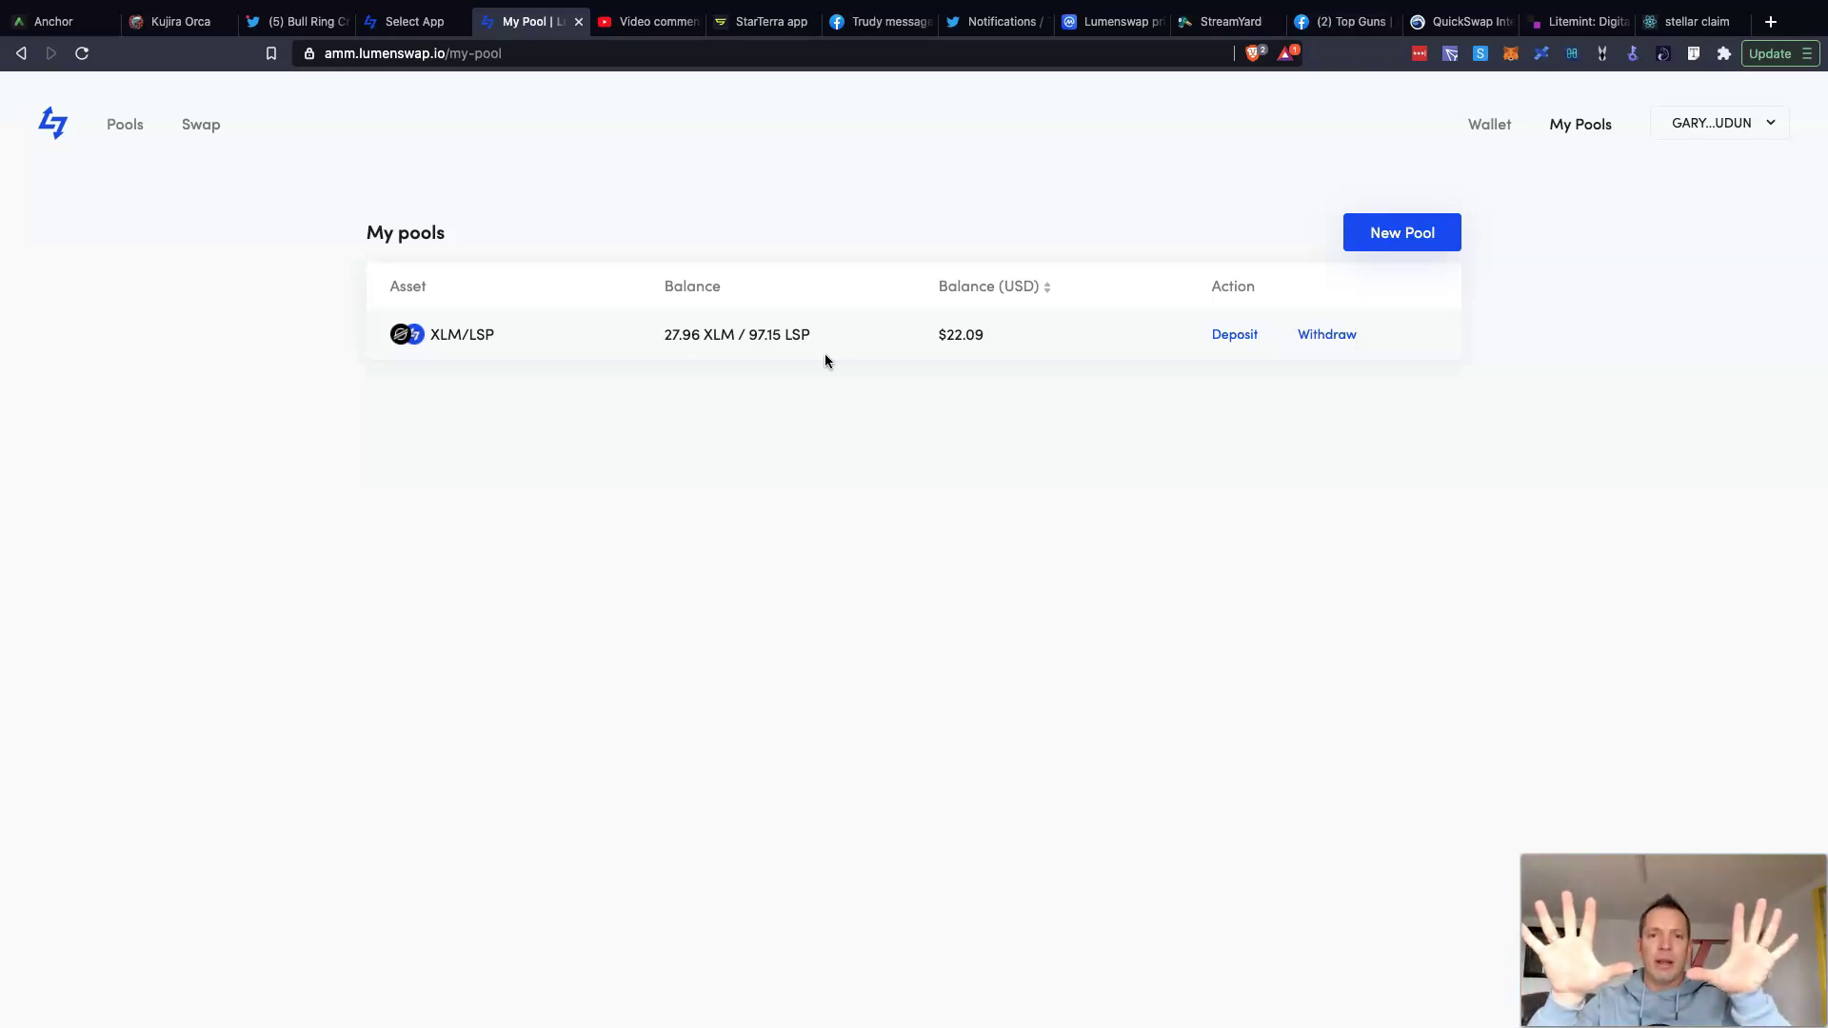
{"action": "left_click", "coordinate": [1404, 241]}
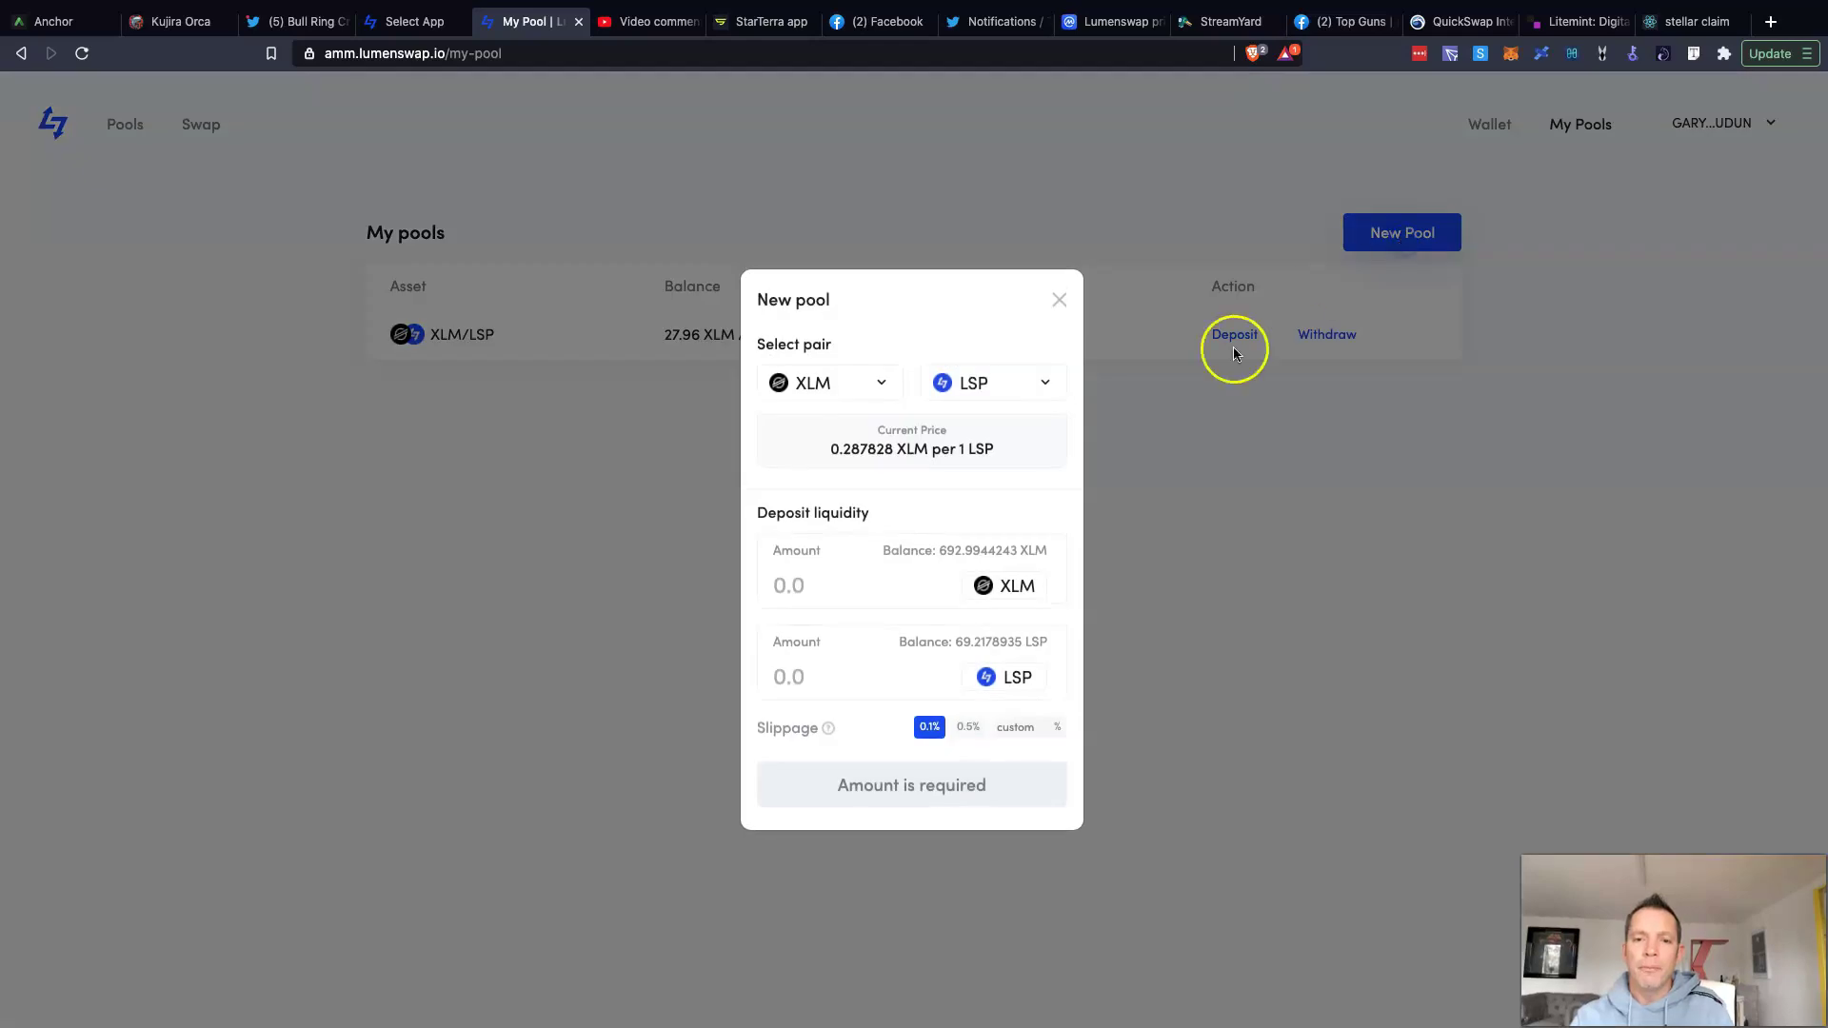
{"action": "left_click", "coordinate": [852, 678]}
{"action": "type", "text": "1000"}
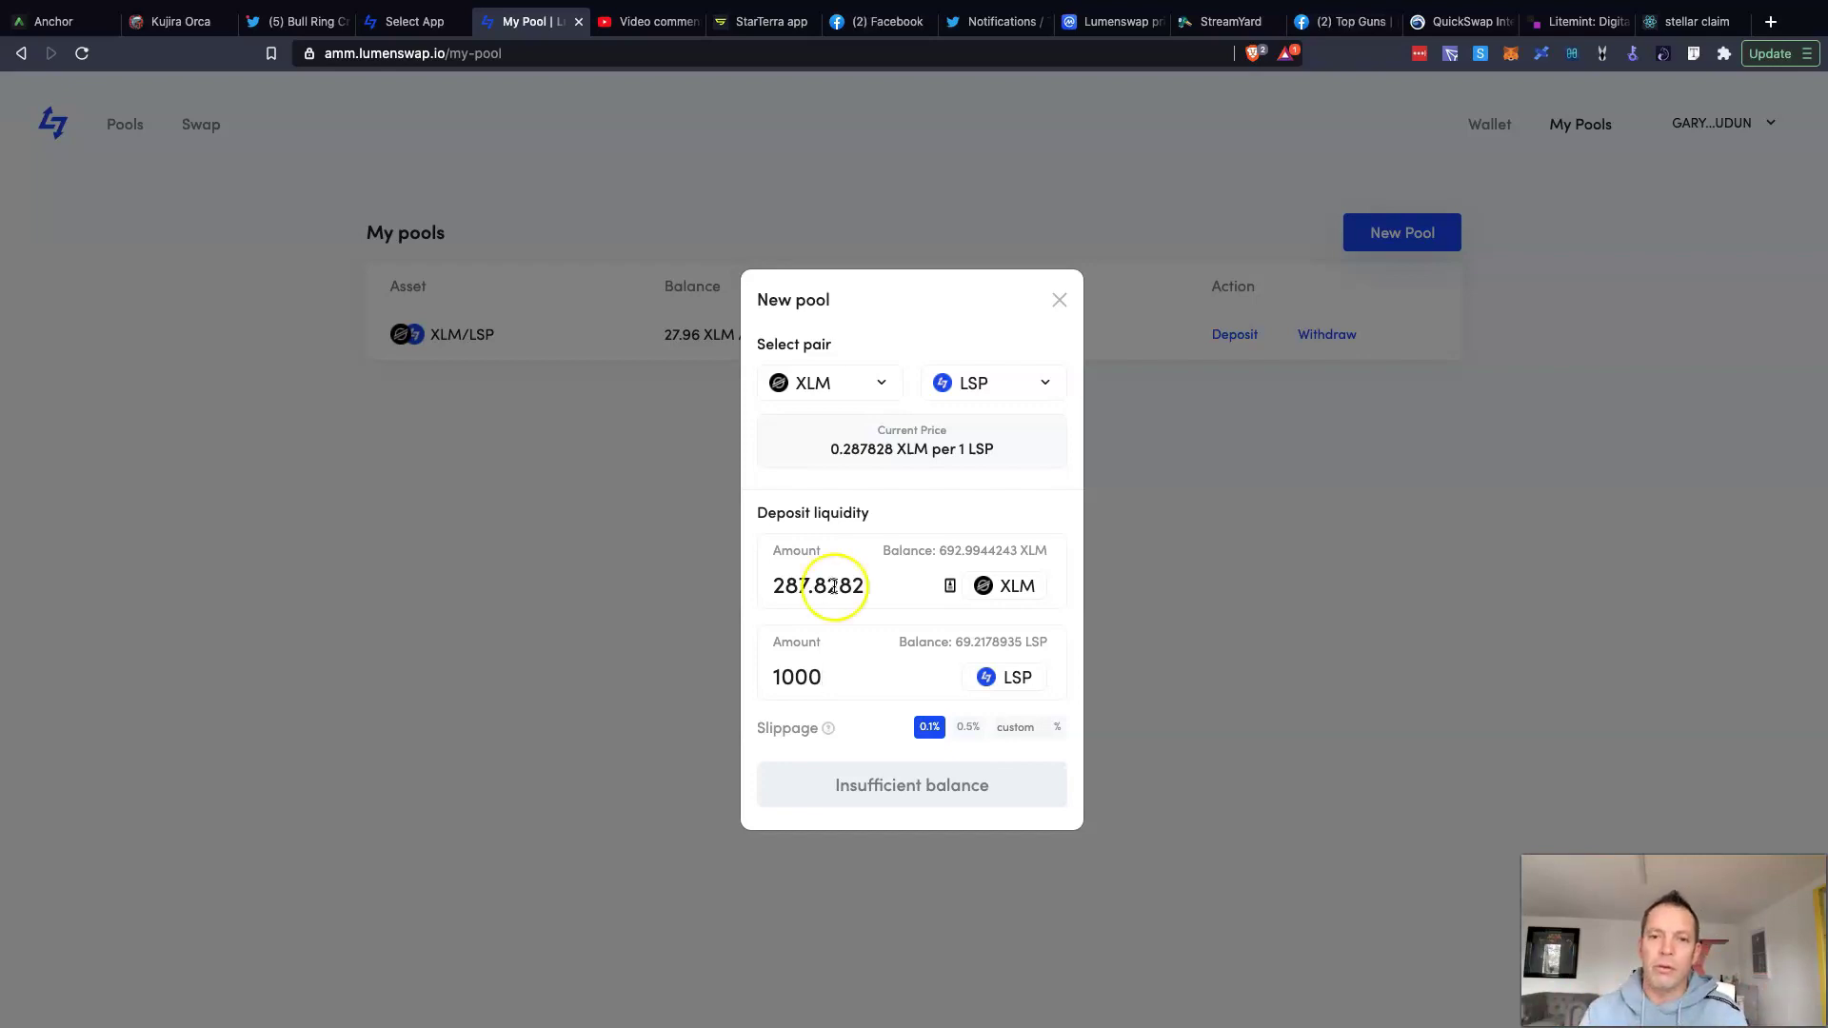
{"action": "left_click", "coordinate": [1060, 300]}
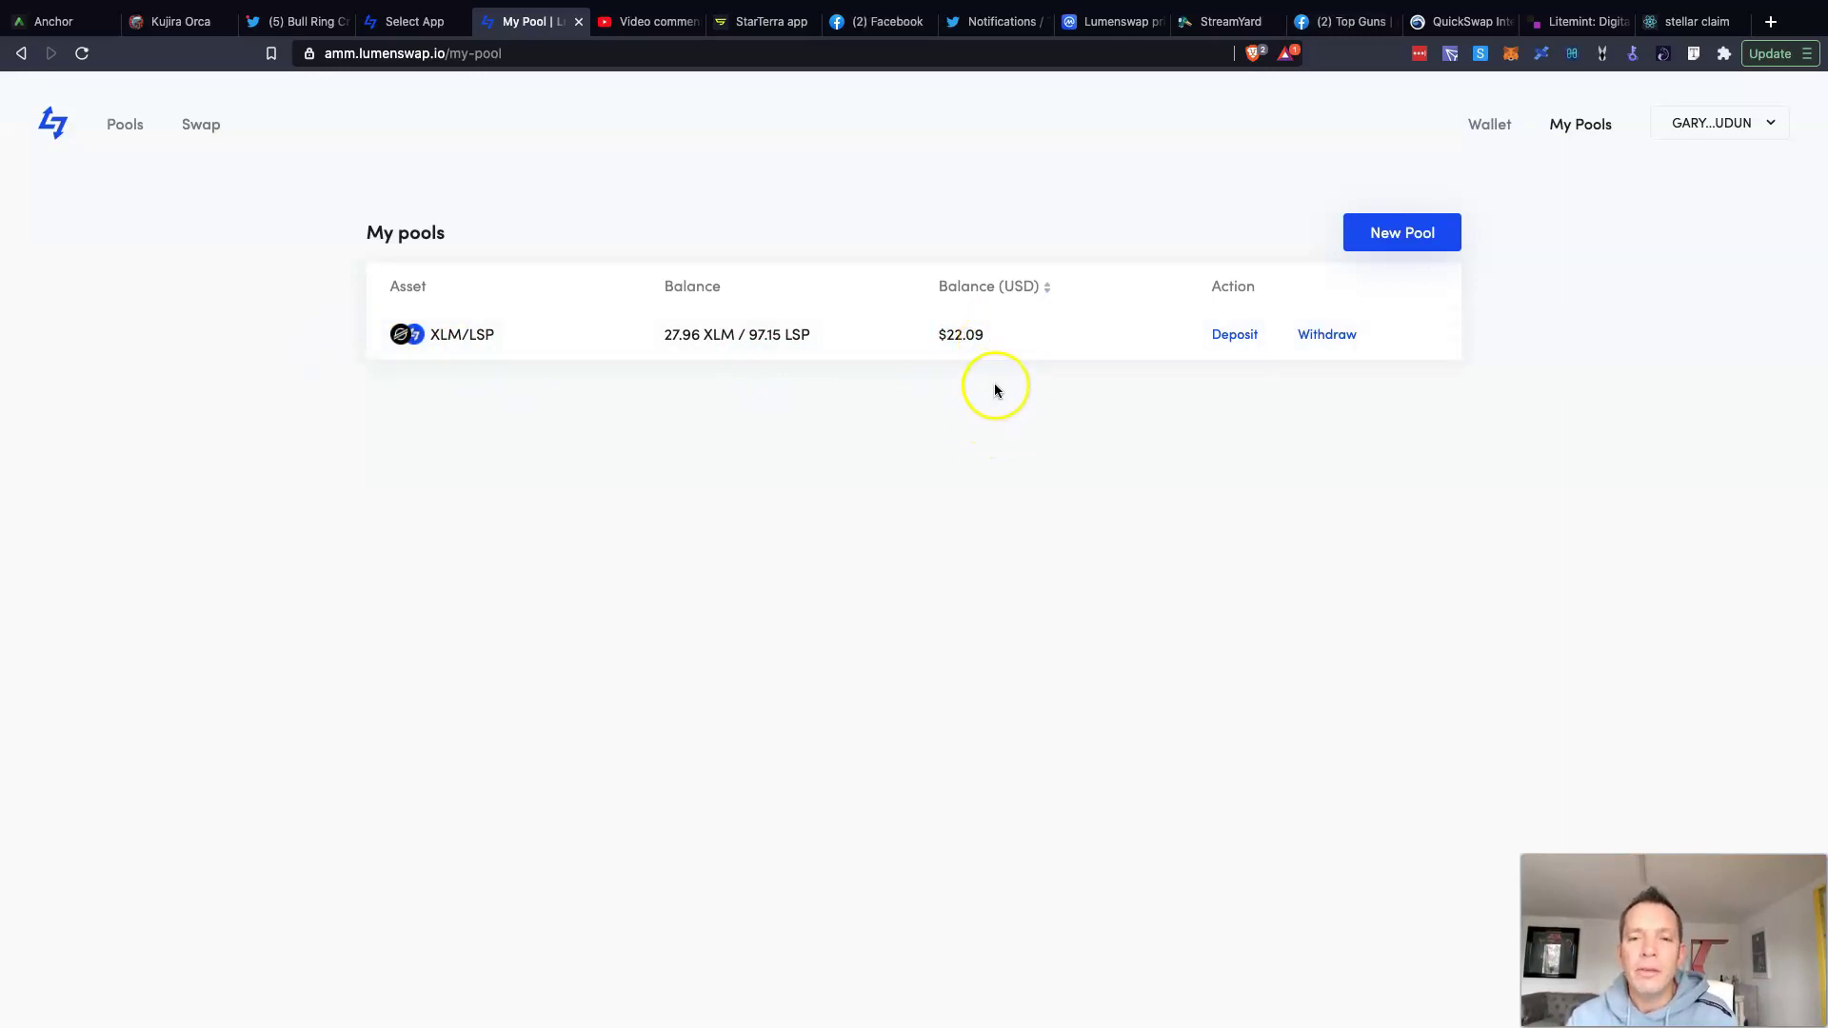
Step: View all pools, with XLM/LSP at $1.23m TVL and 337 accounts, then disconnect Freighter
{"action": "left_click", "coordinate": [106, 129]}
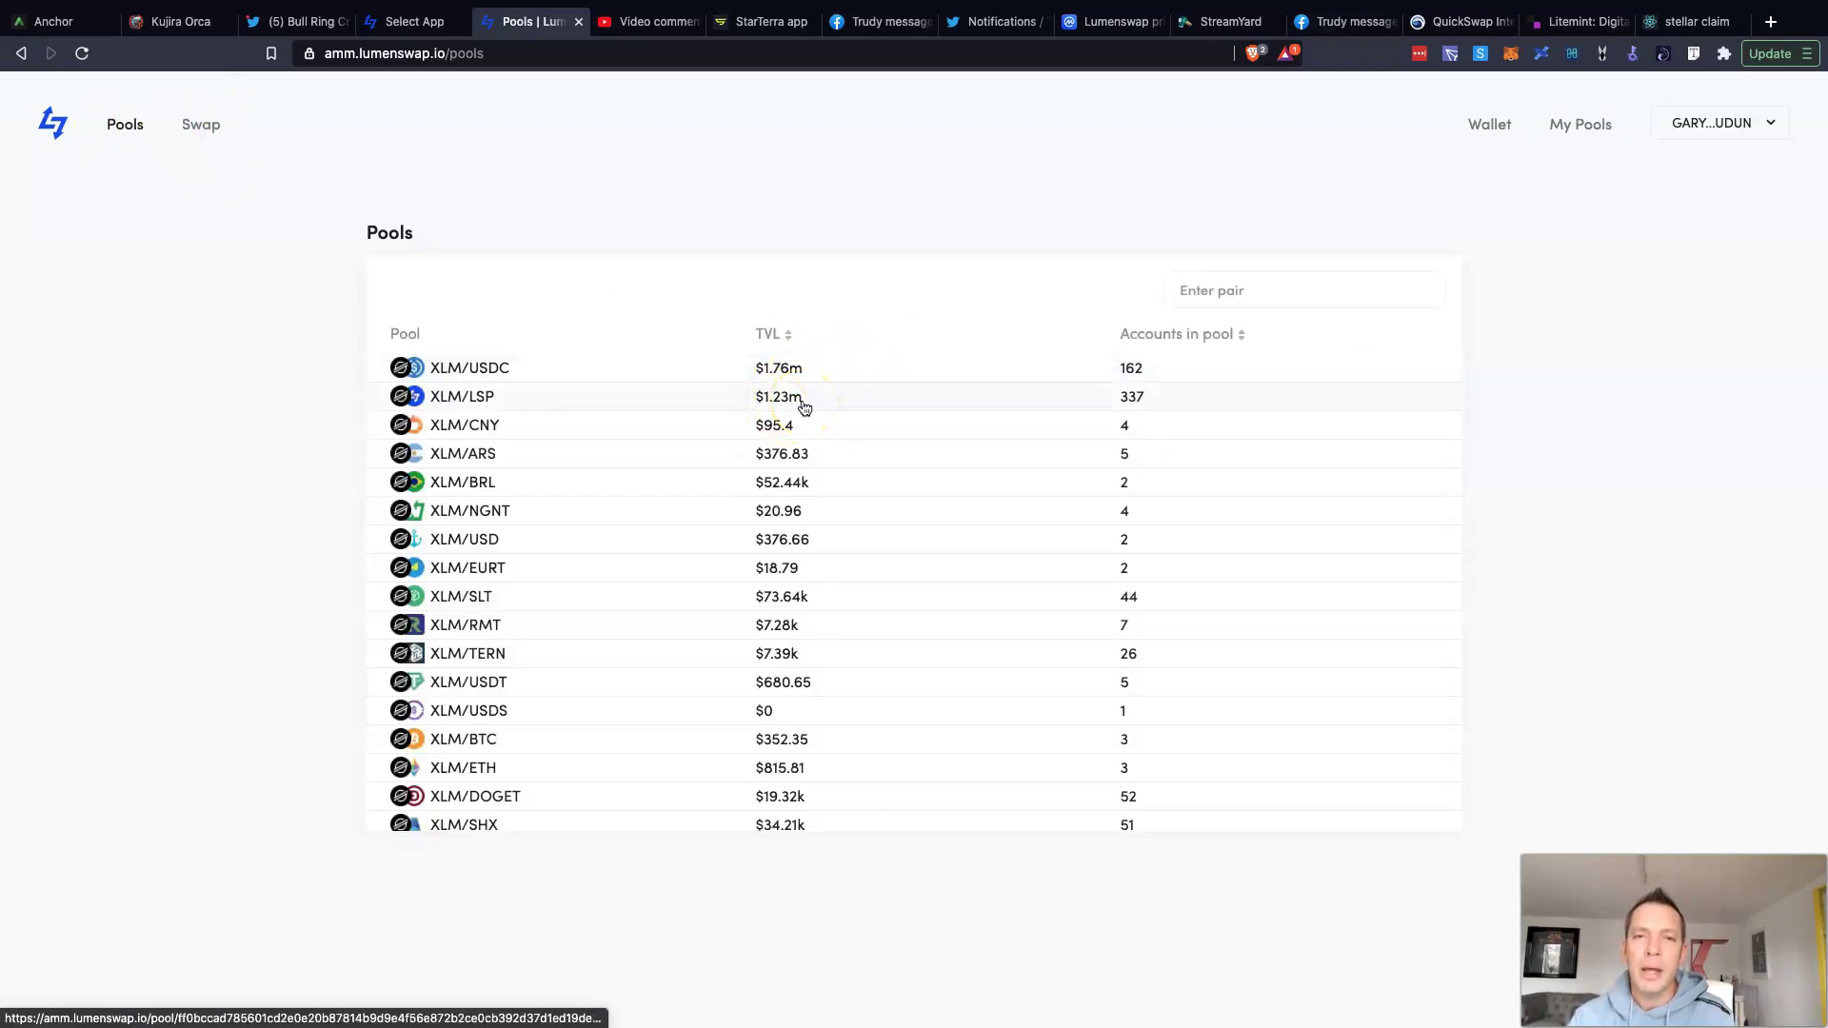
{"action": "left_click", "coordinate": [834, 409]}
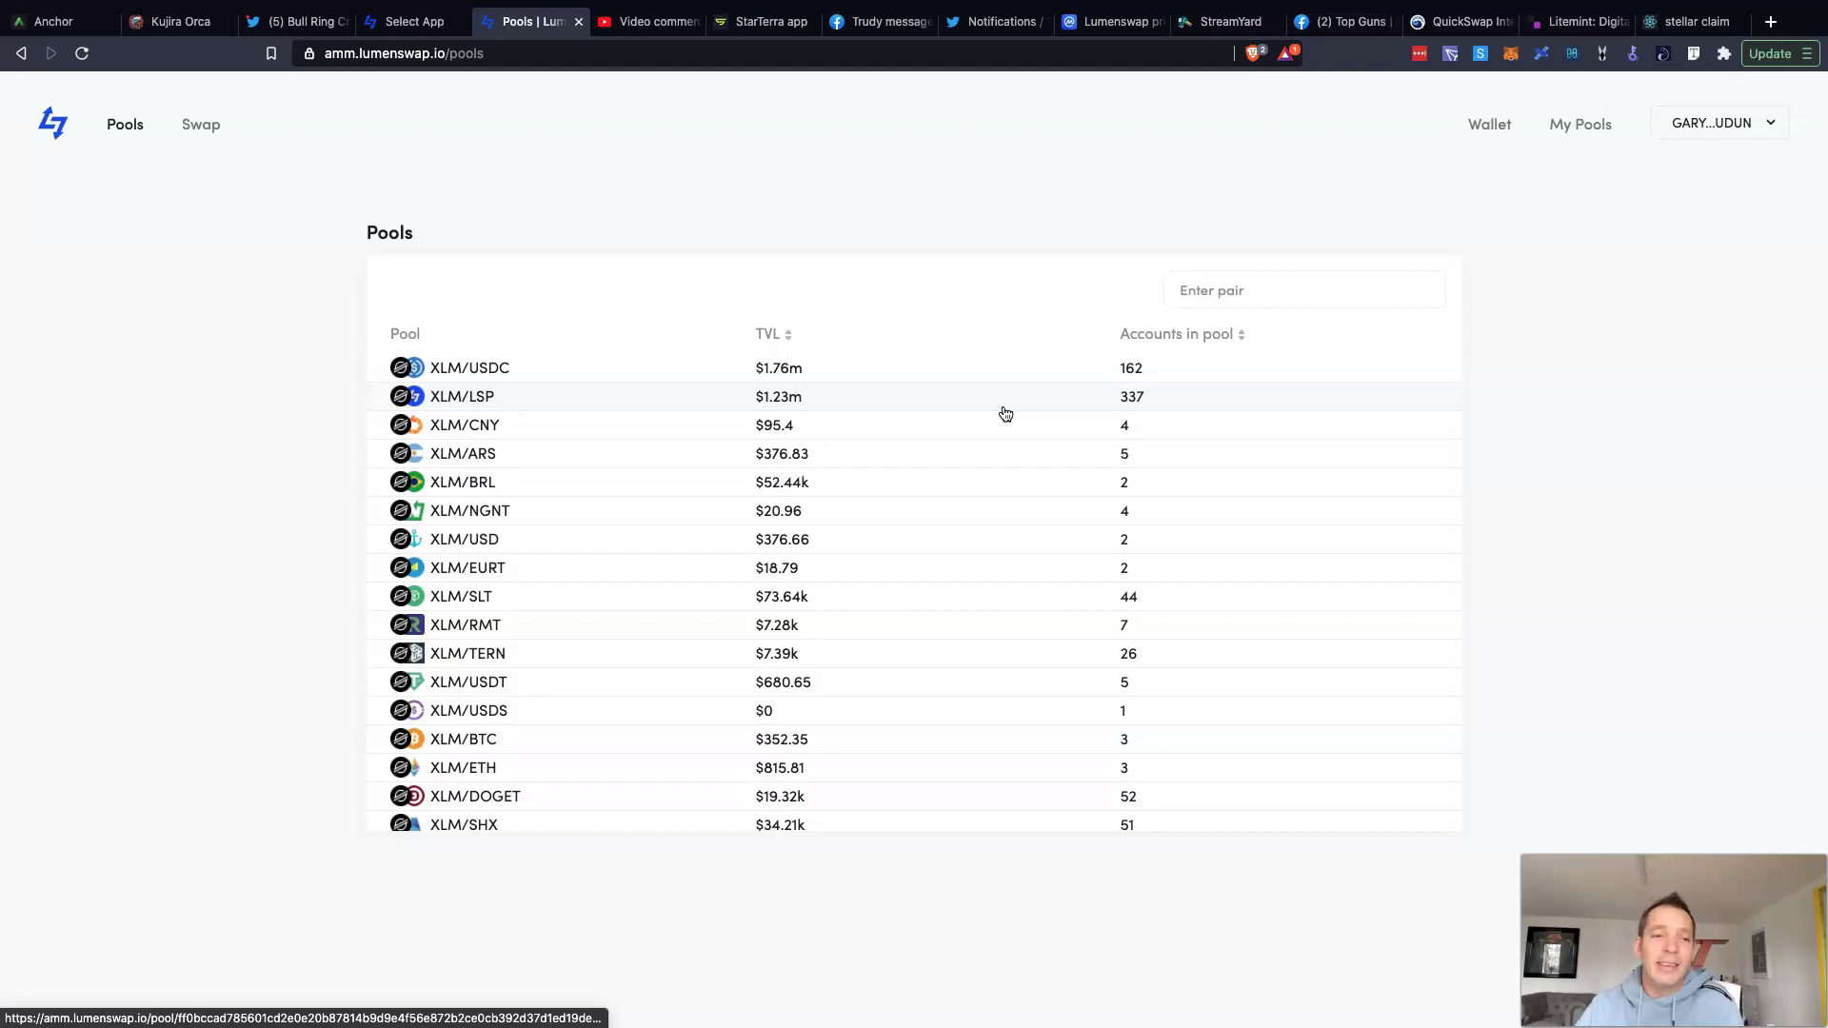
{"action": "left_click", "coordinate": [1712, 123]}
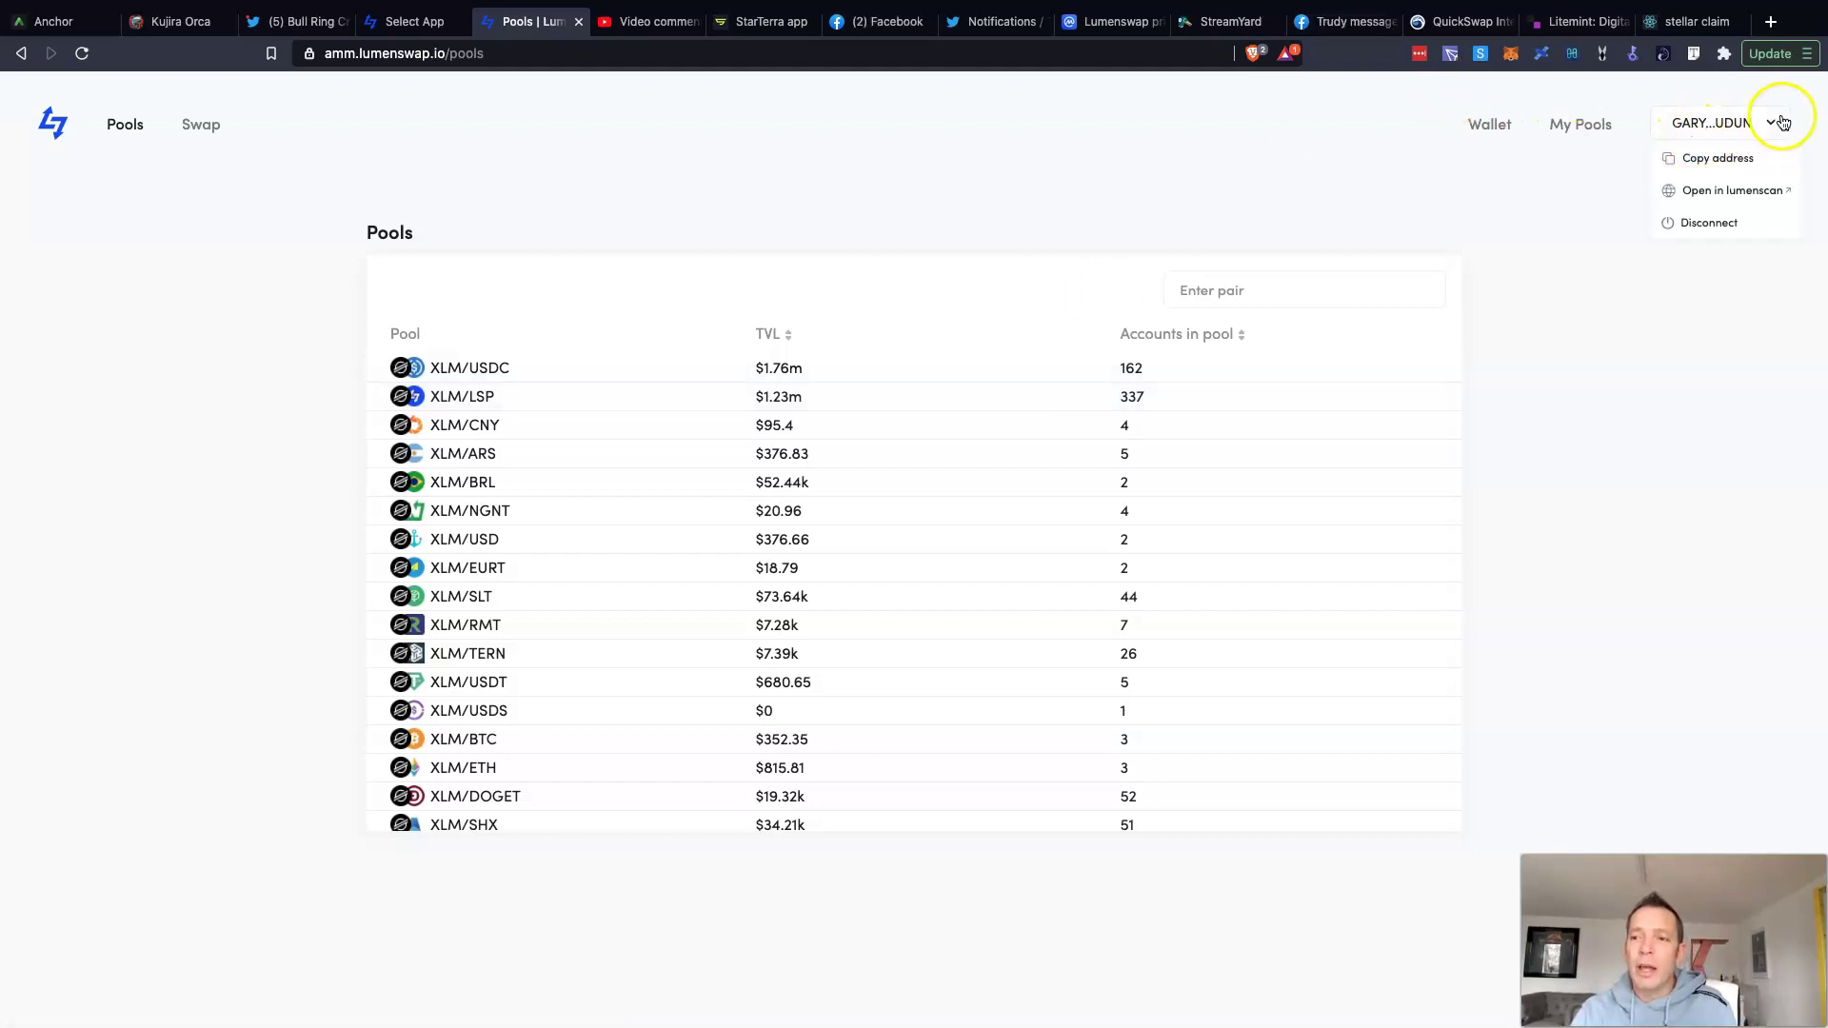
{"action": "left_click", "coordinate": [1714, 224]}
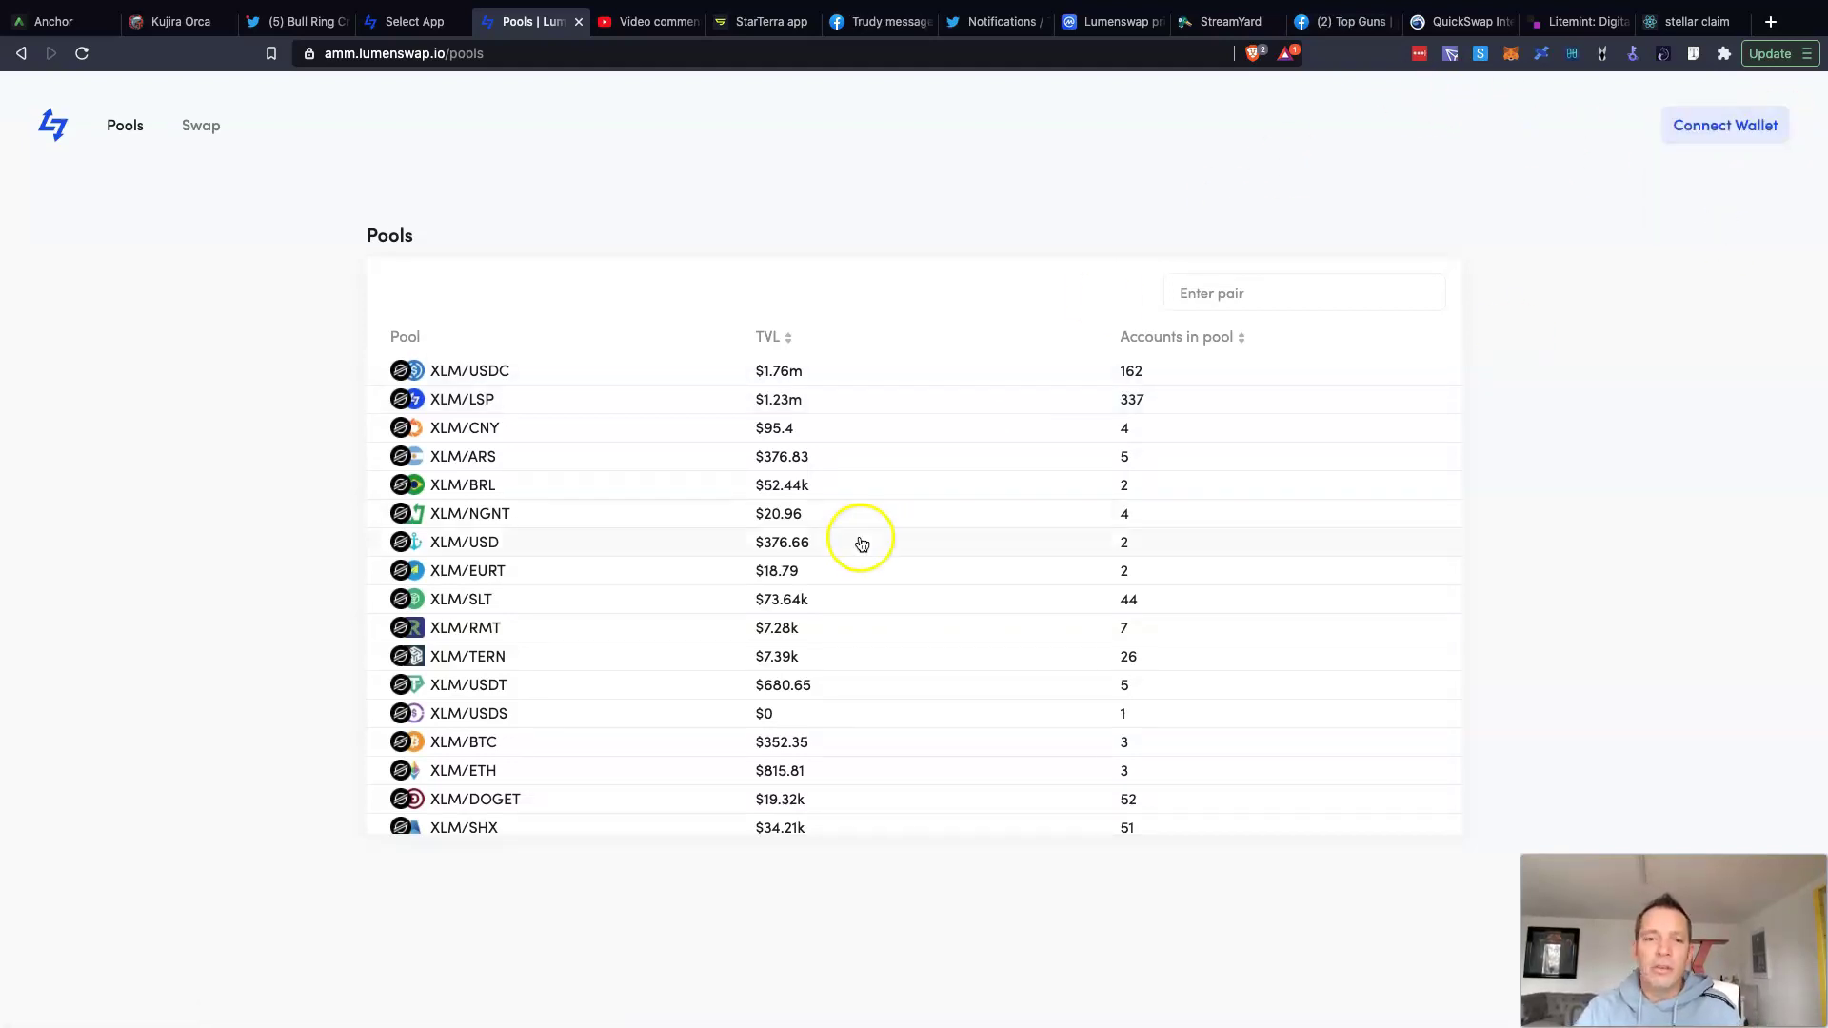
Step: Reload Pools, return to the Lumenswap home page and launch the AMM app in a new tab
{"action": "left_click", "coordinate": [82, 54]}
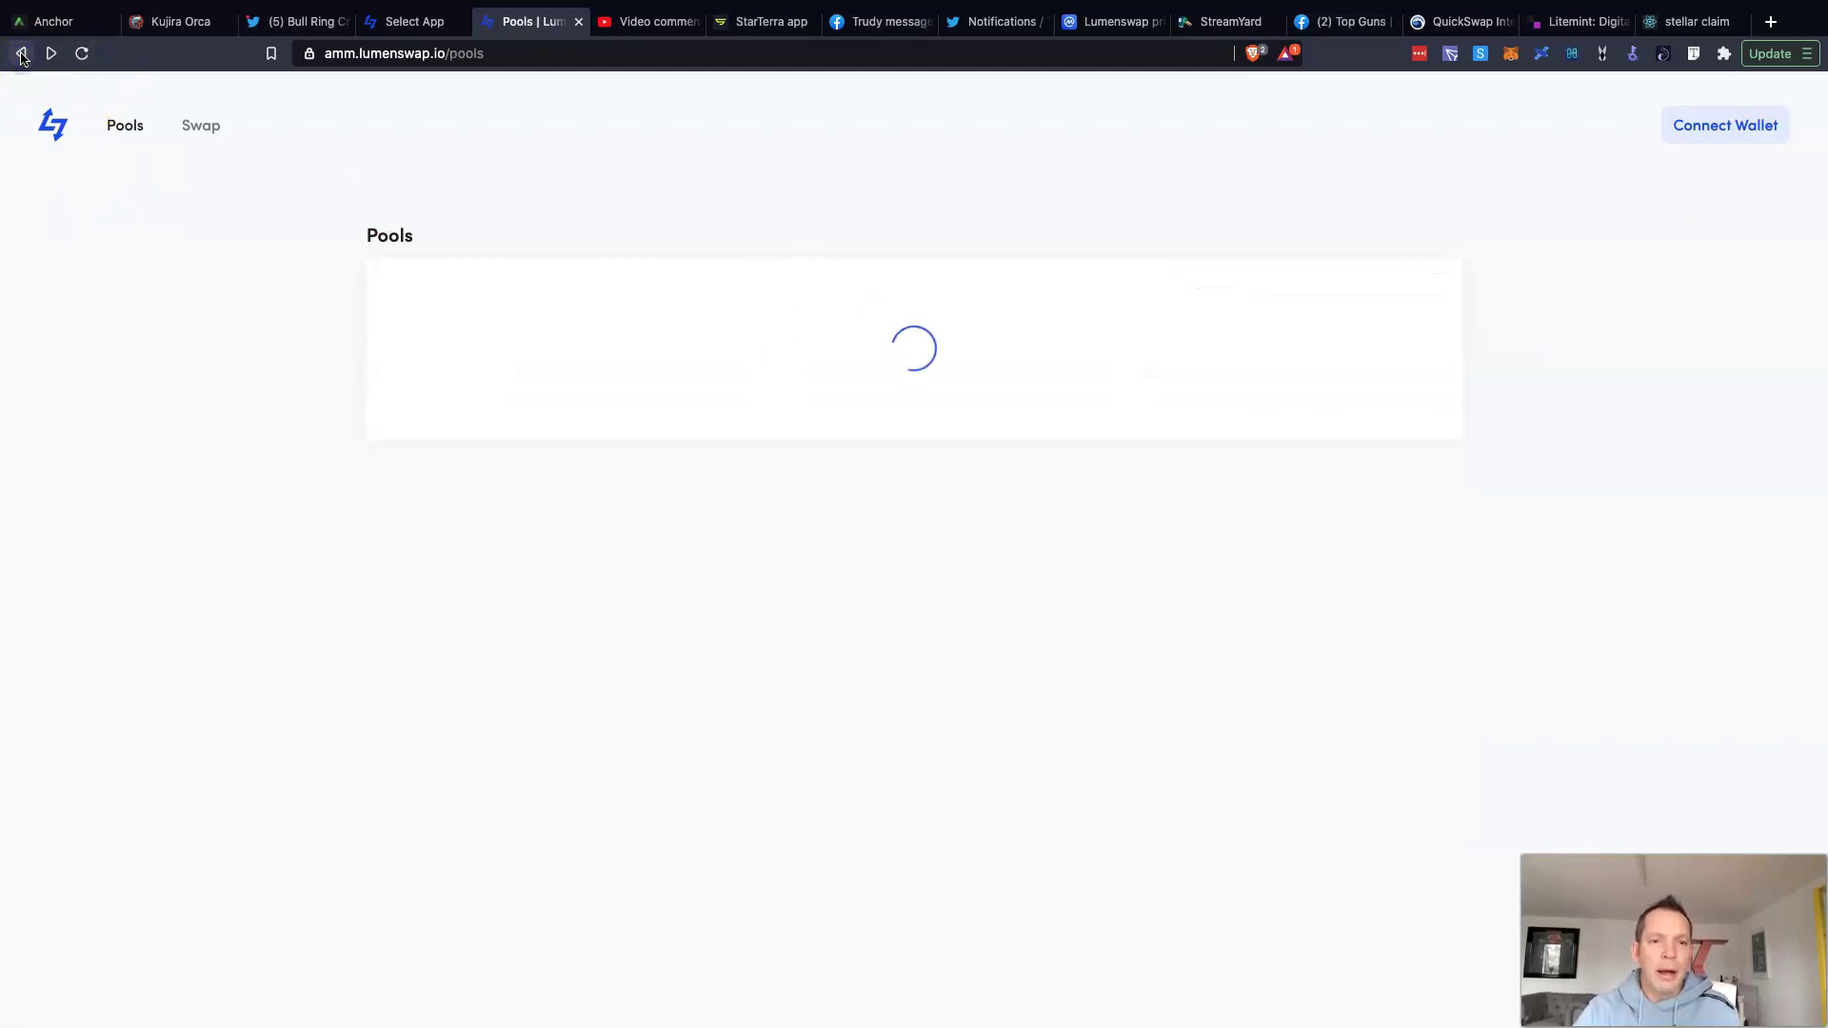
{"action": "left_click", "coordinate": [415, 20]}
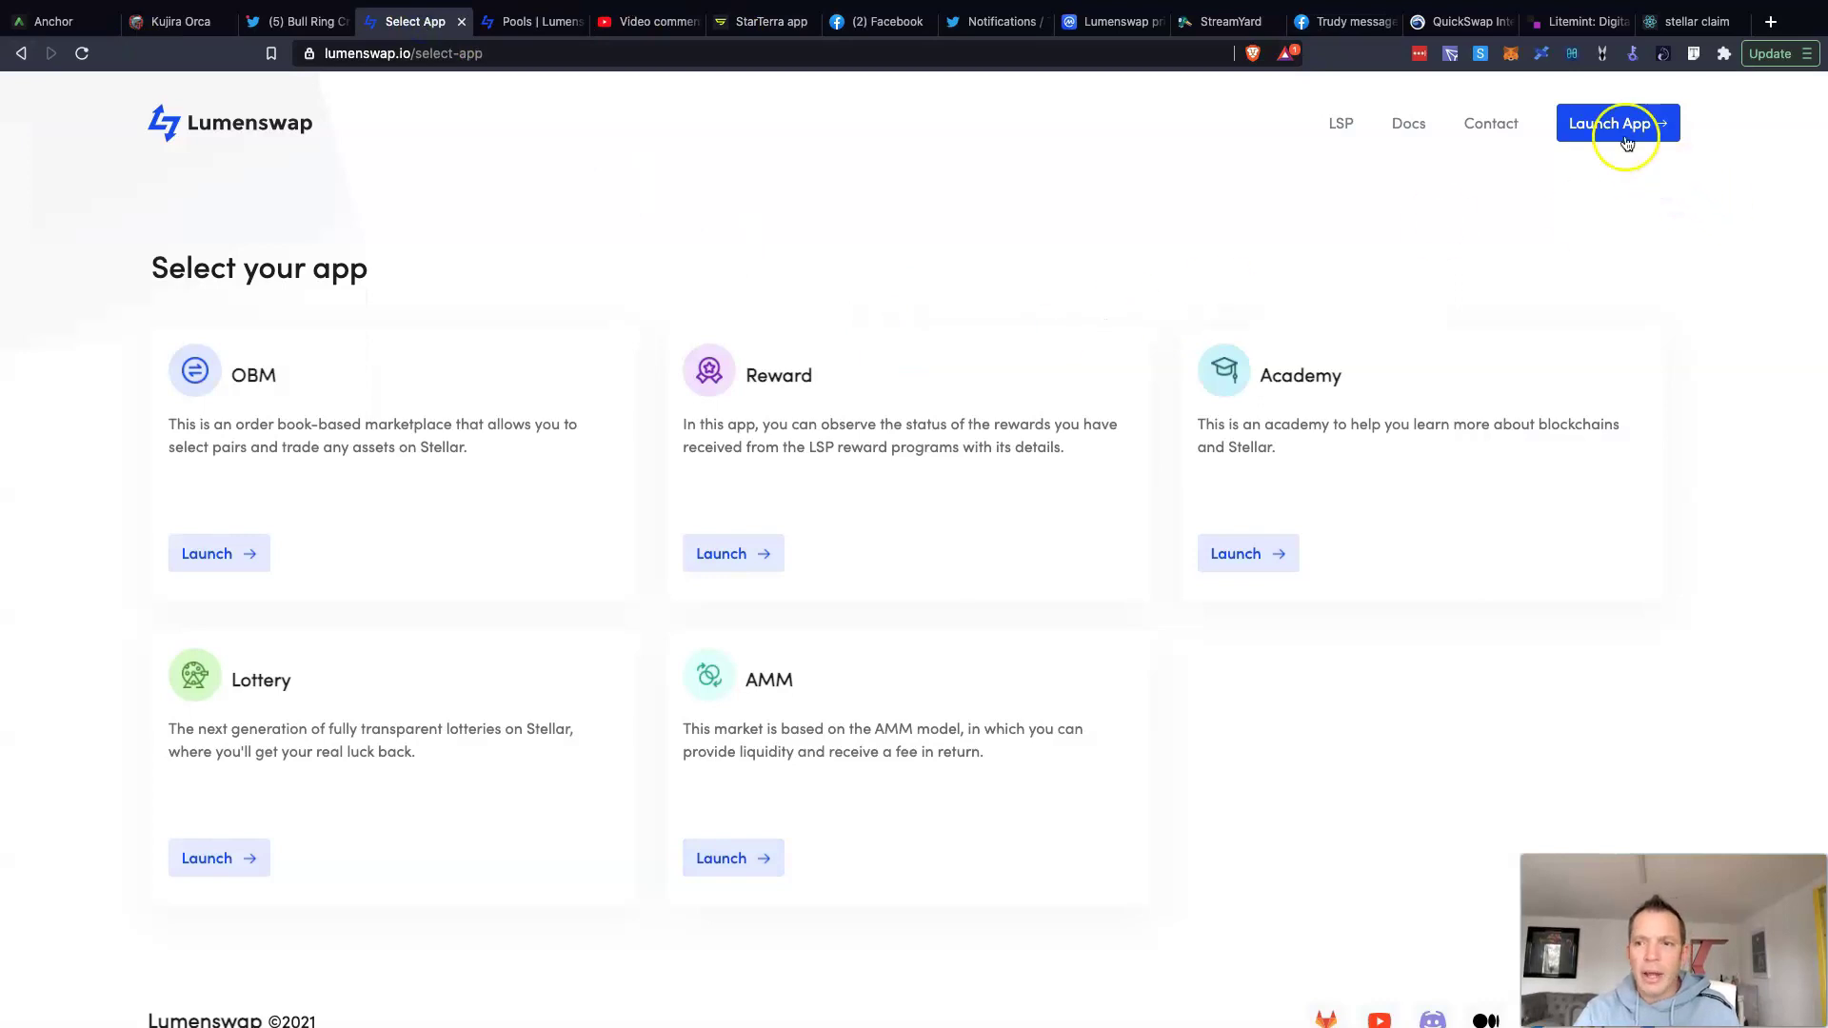
{"action": "left_click", "coordinate": [21, 53]}
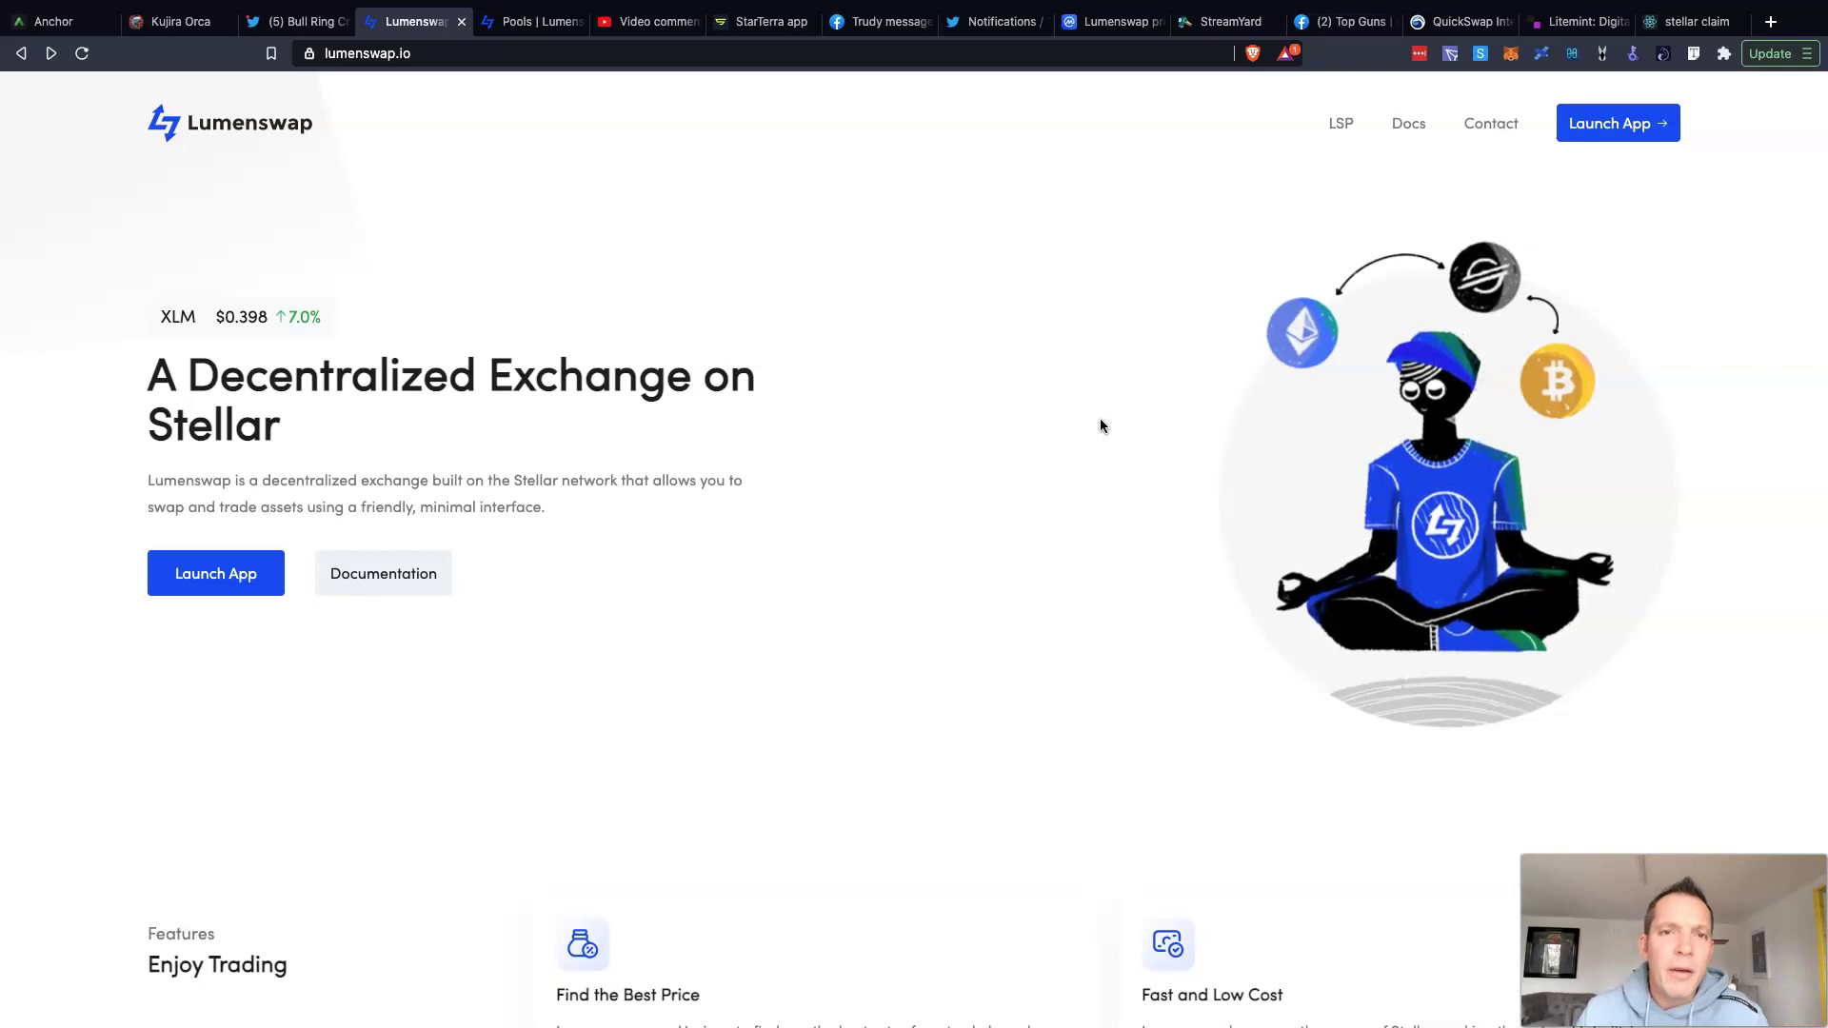
{"action": "scroll", "coordinate": [1400, 219], "scroll_direction": "down", "scroll_amount": 1}
{"action": "left_click", "coordinate": [1626, 219]}
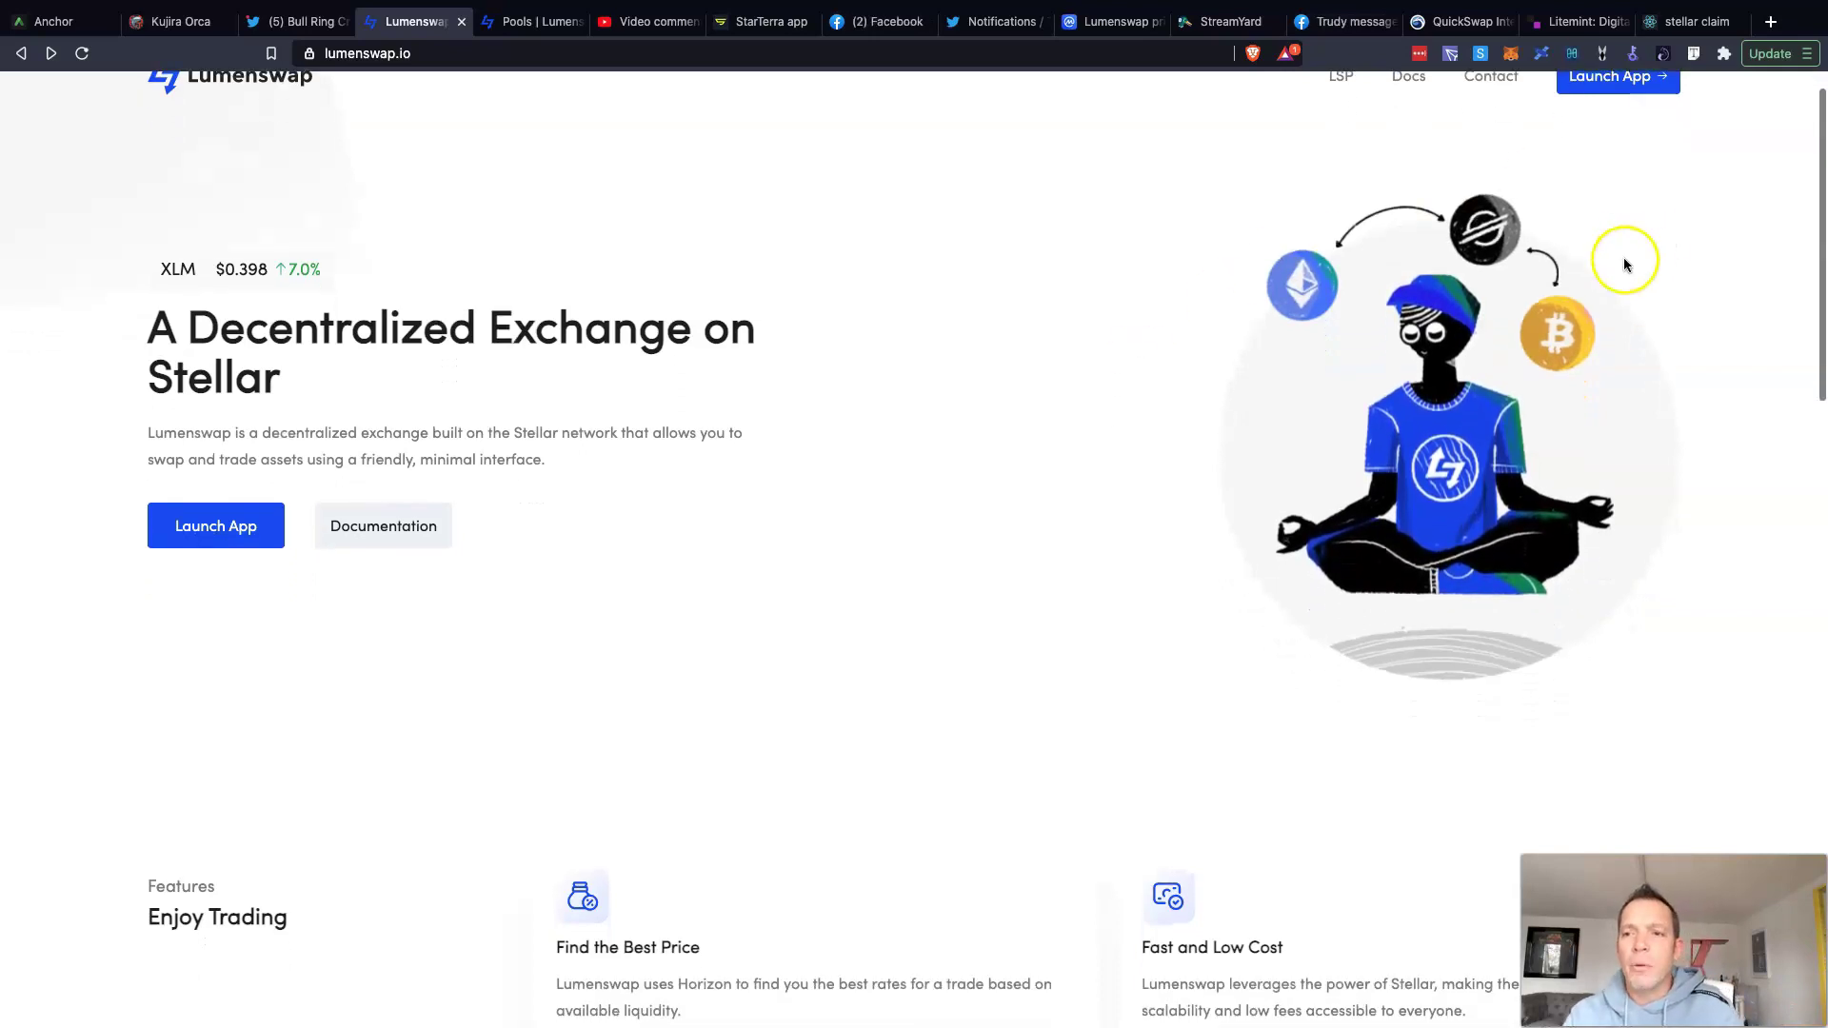
{"action": "scroll", "coordinate": [1628, 209], "scroll_direction": "up", "scroll_amount": 1}
{"action": "left_click", "coordinate": [1612, 123]}
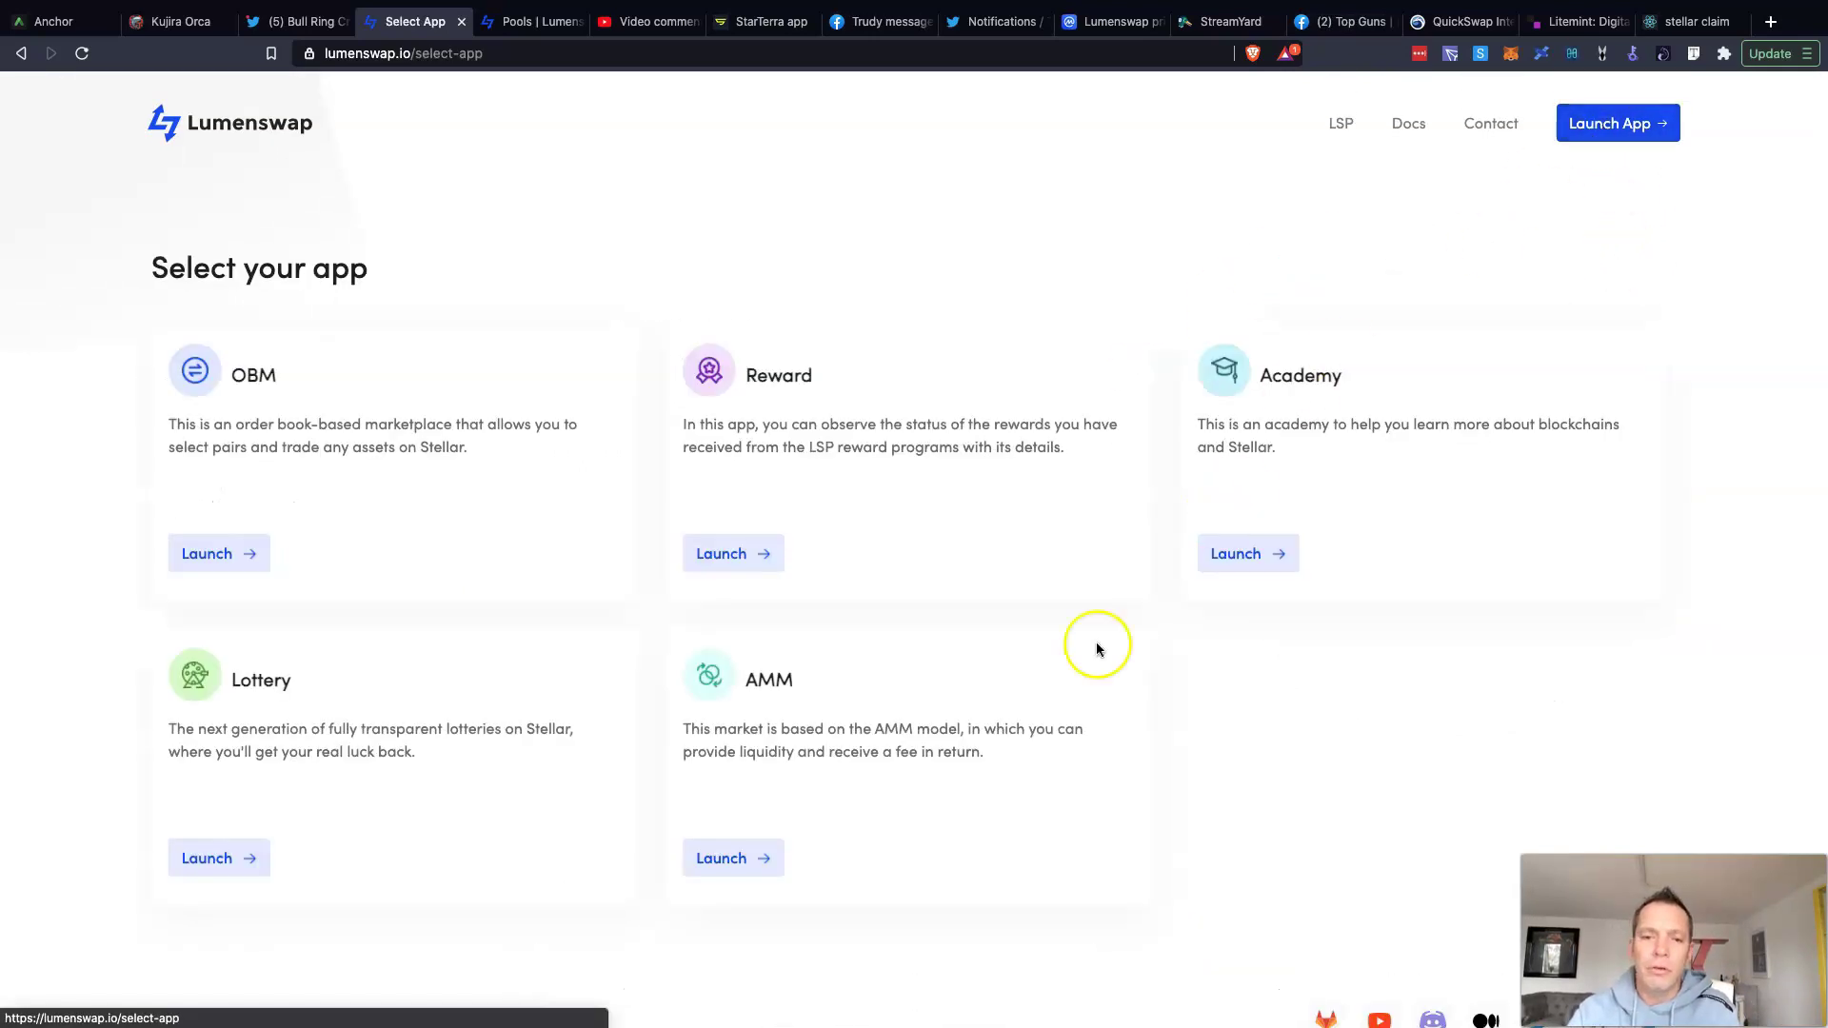
{"action": "left_click", "coordinate": [752, 854]}
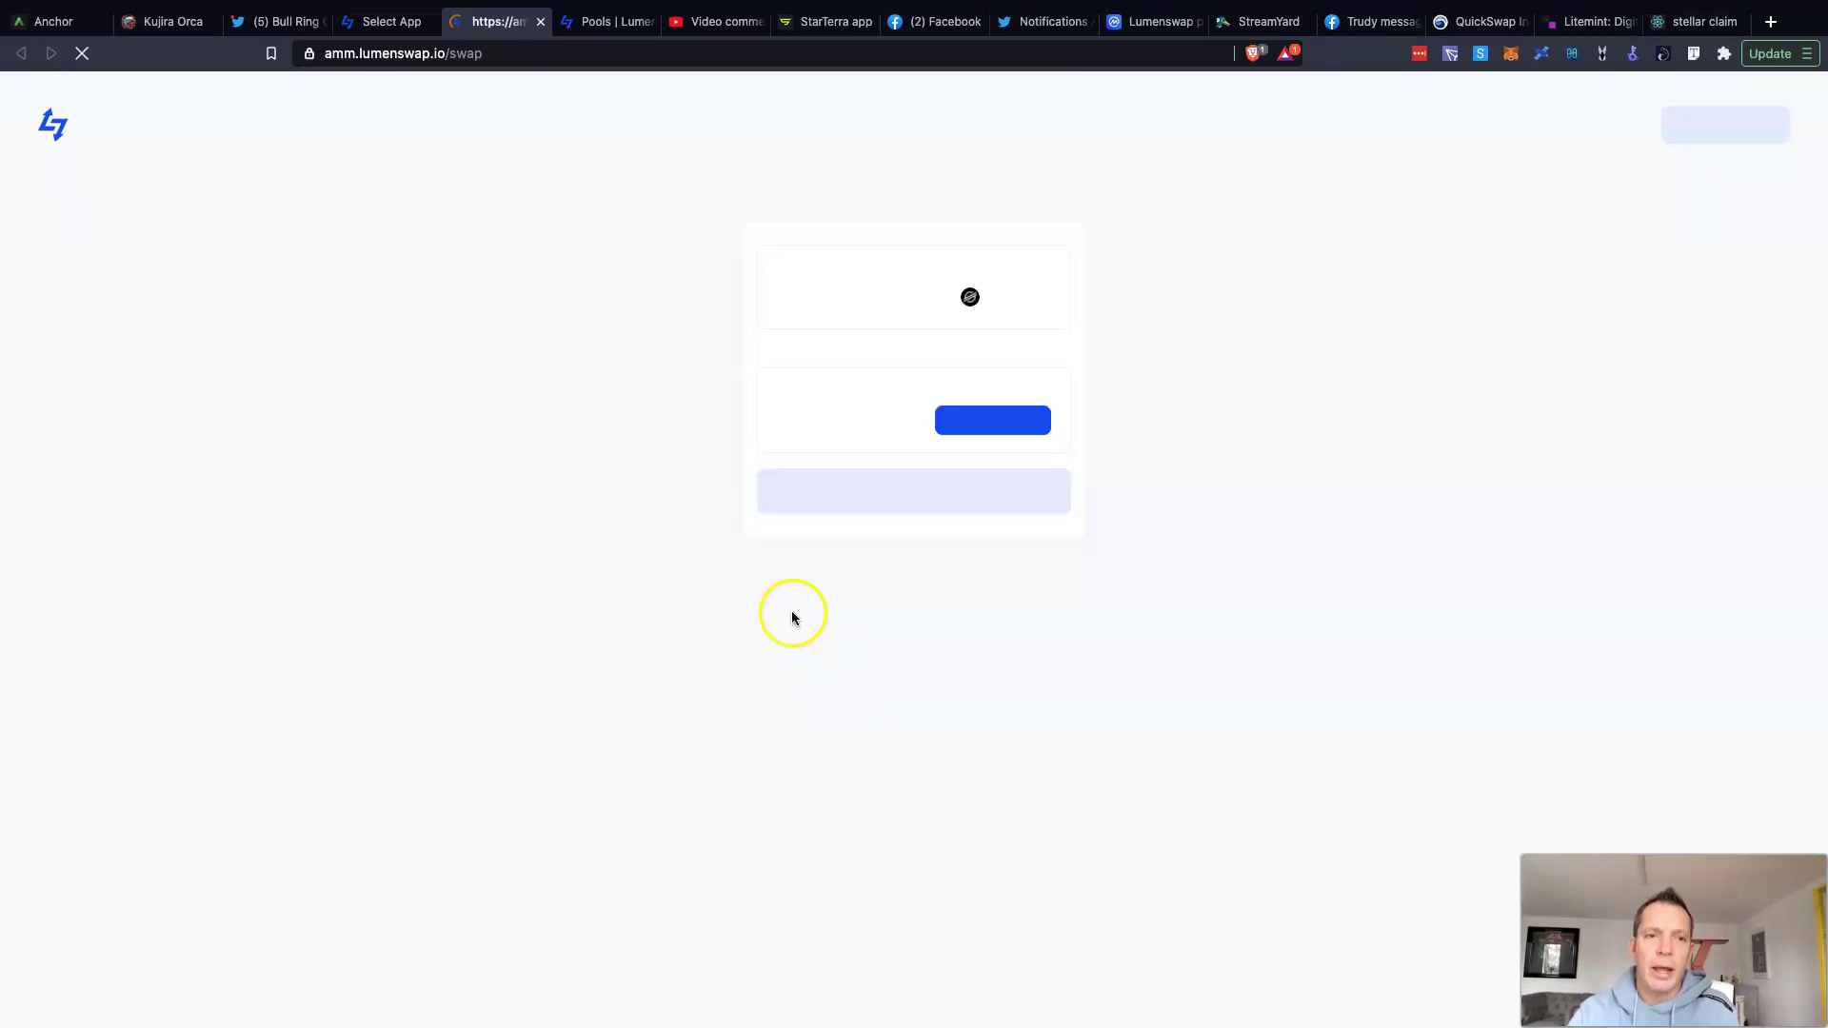
Step: Connect Freighter and open My pools, showing XLM/LSP 27.96 XLM / 97.15 LSP worth $22.26
{"action": "left_click", "coordinate": [1714, 127]}
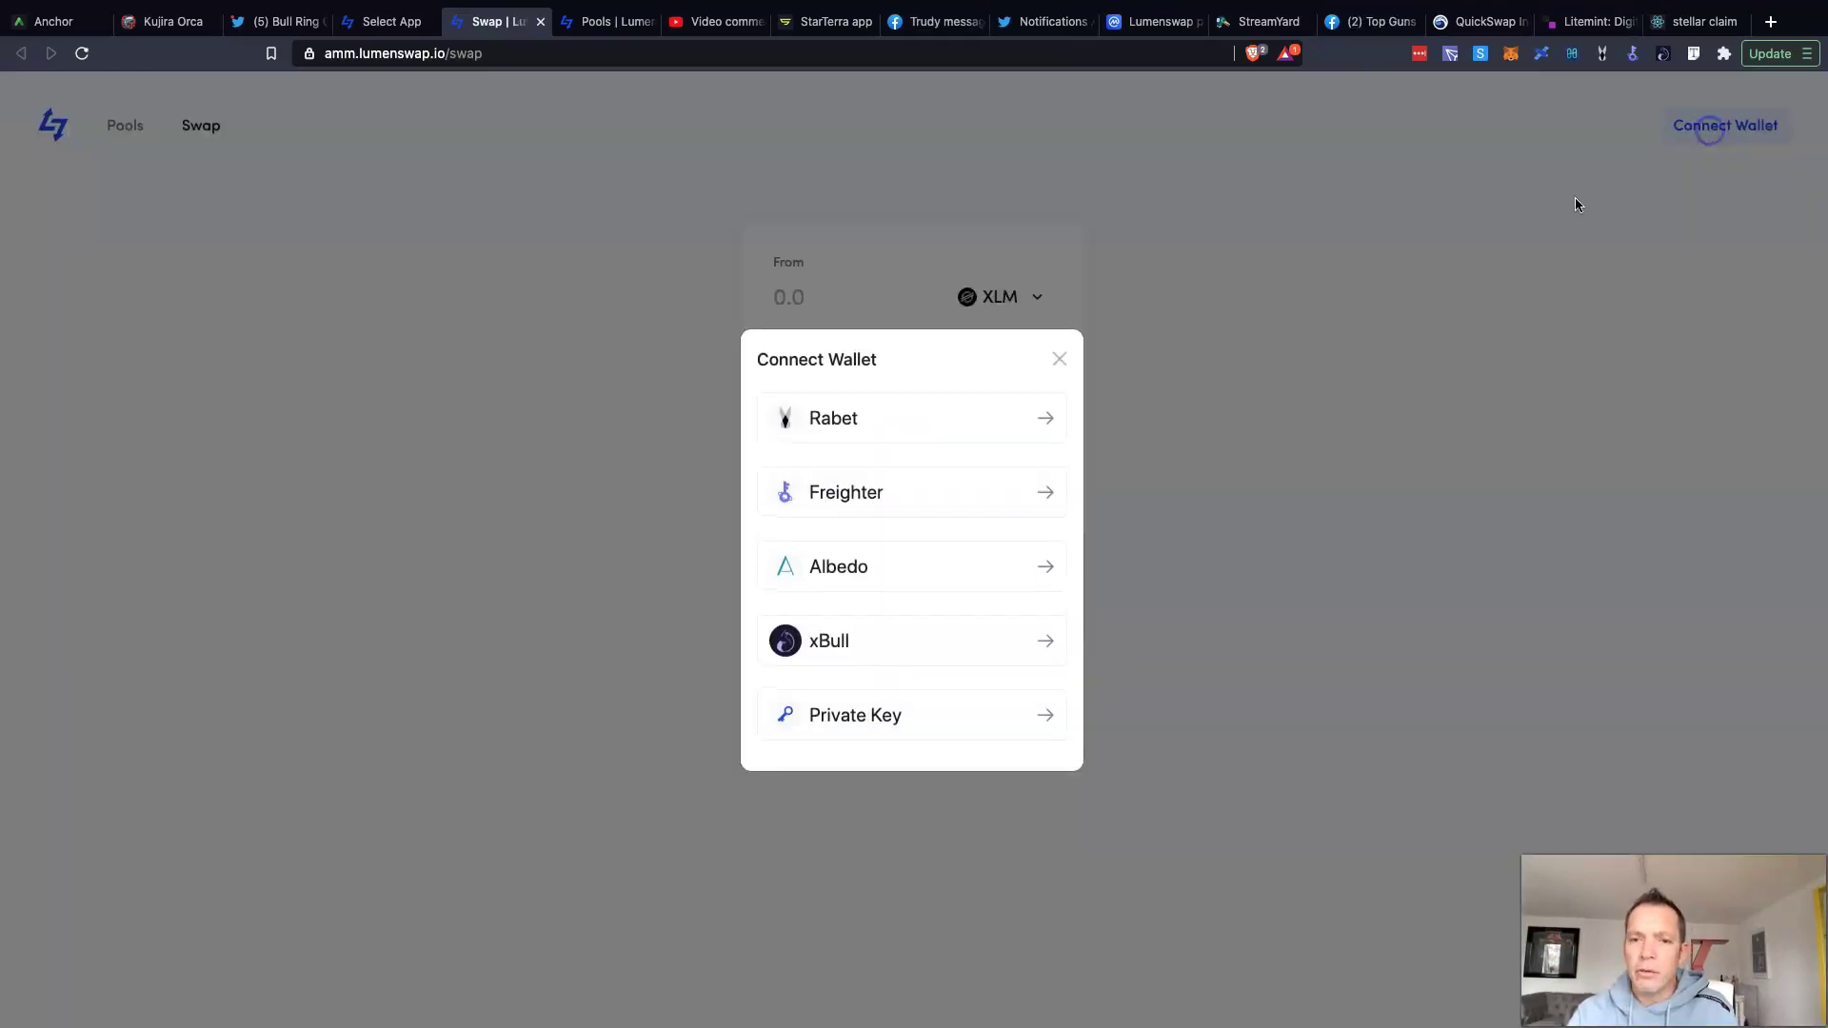
{"action": "left_click", "coordinate": [782, 503]}
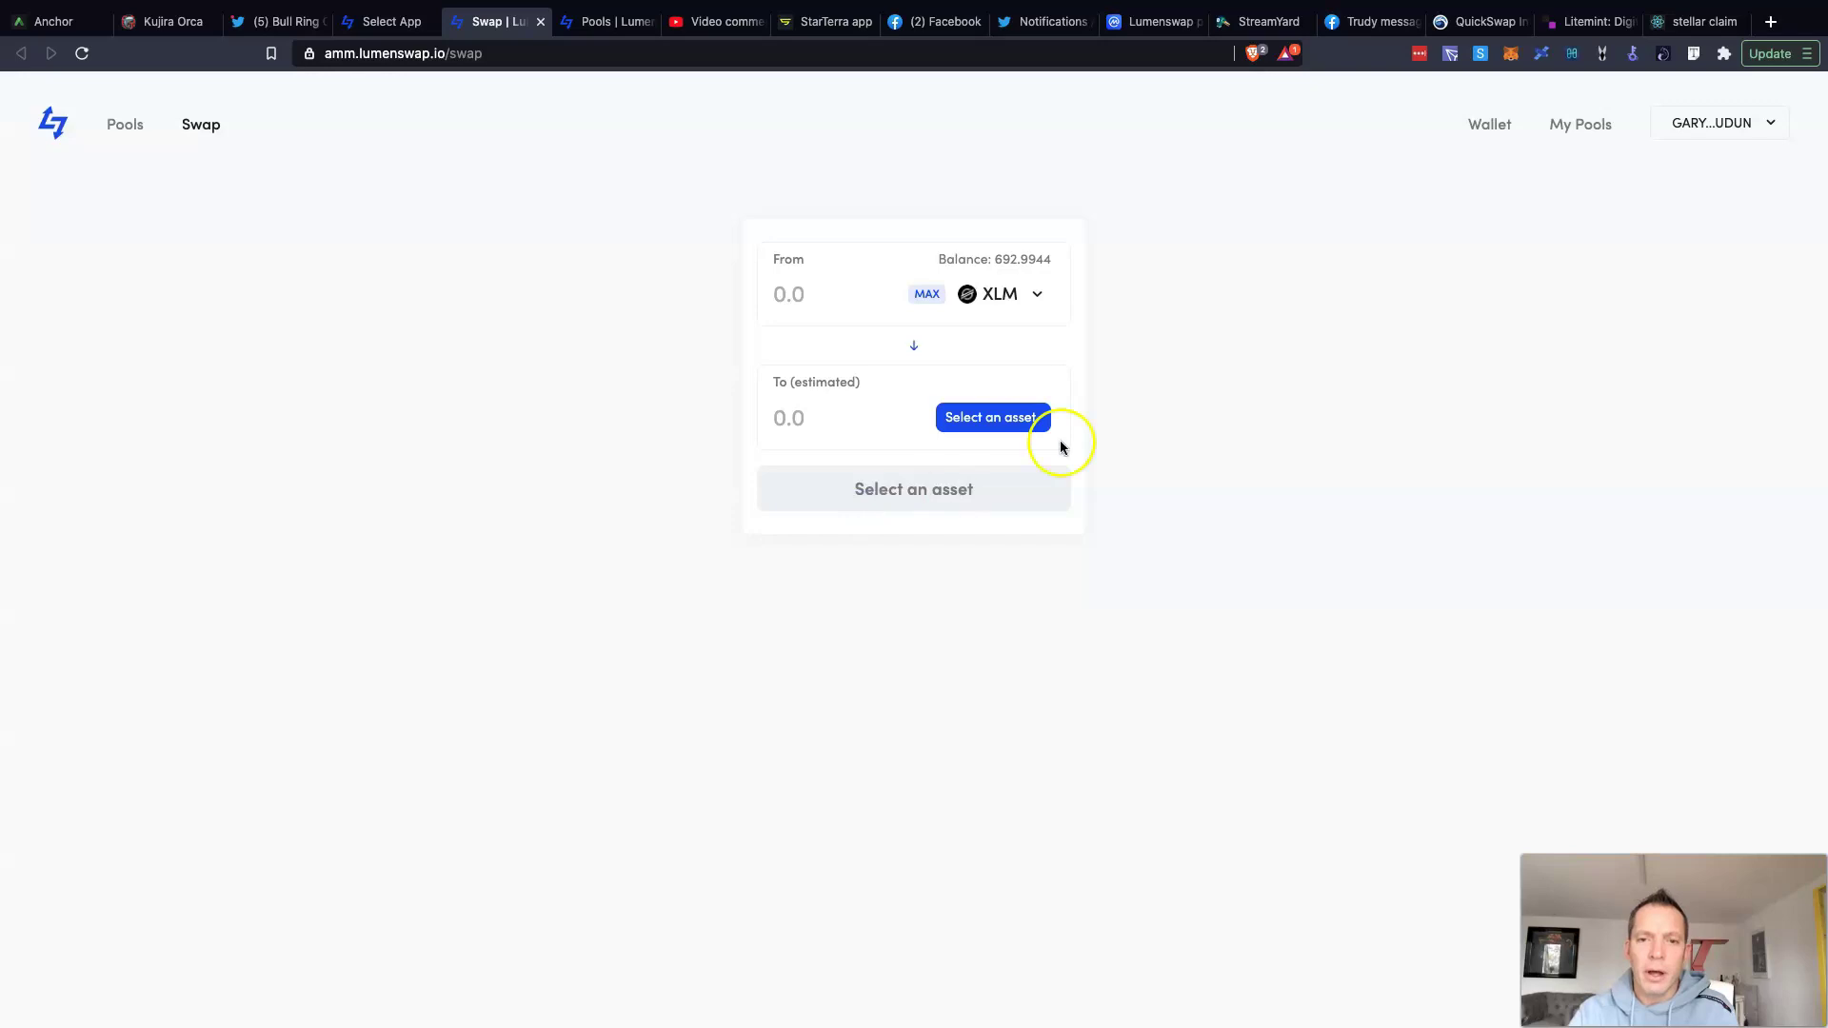
{"action": "left_click", "coordinate": [1569, 124]}
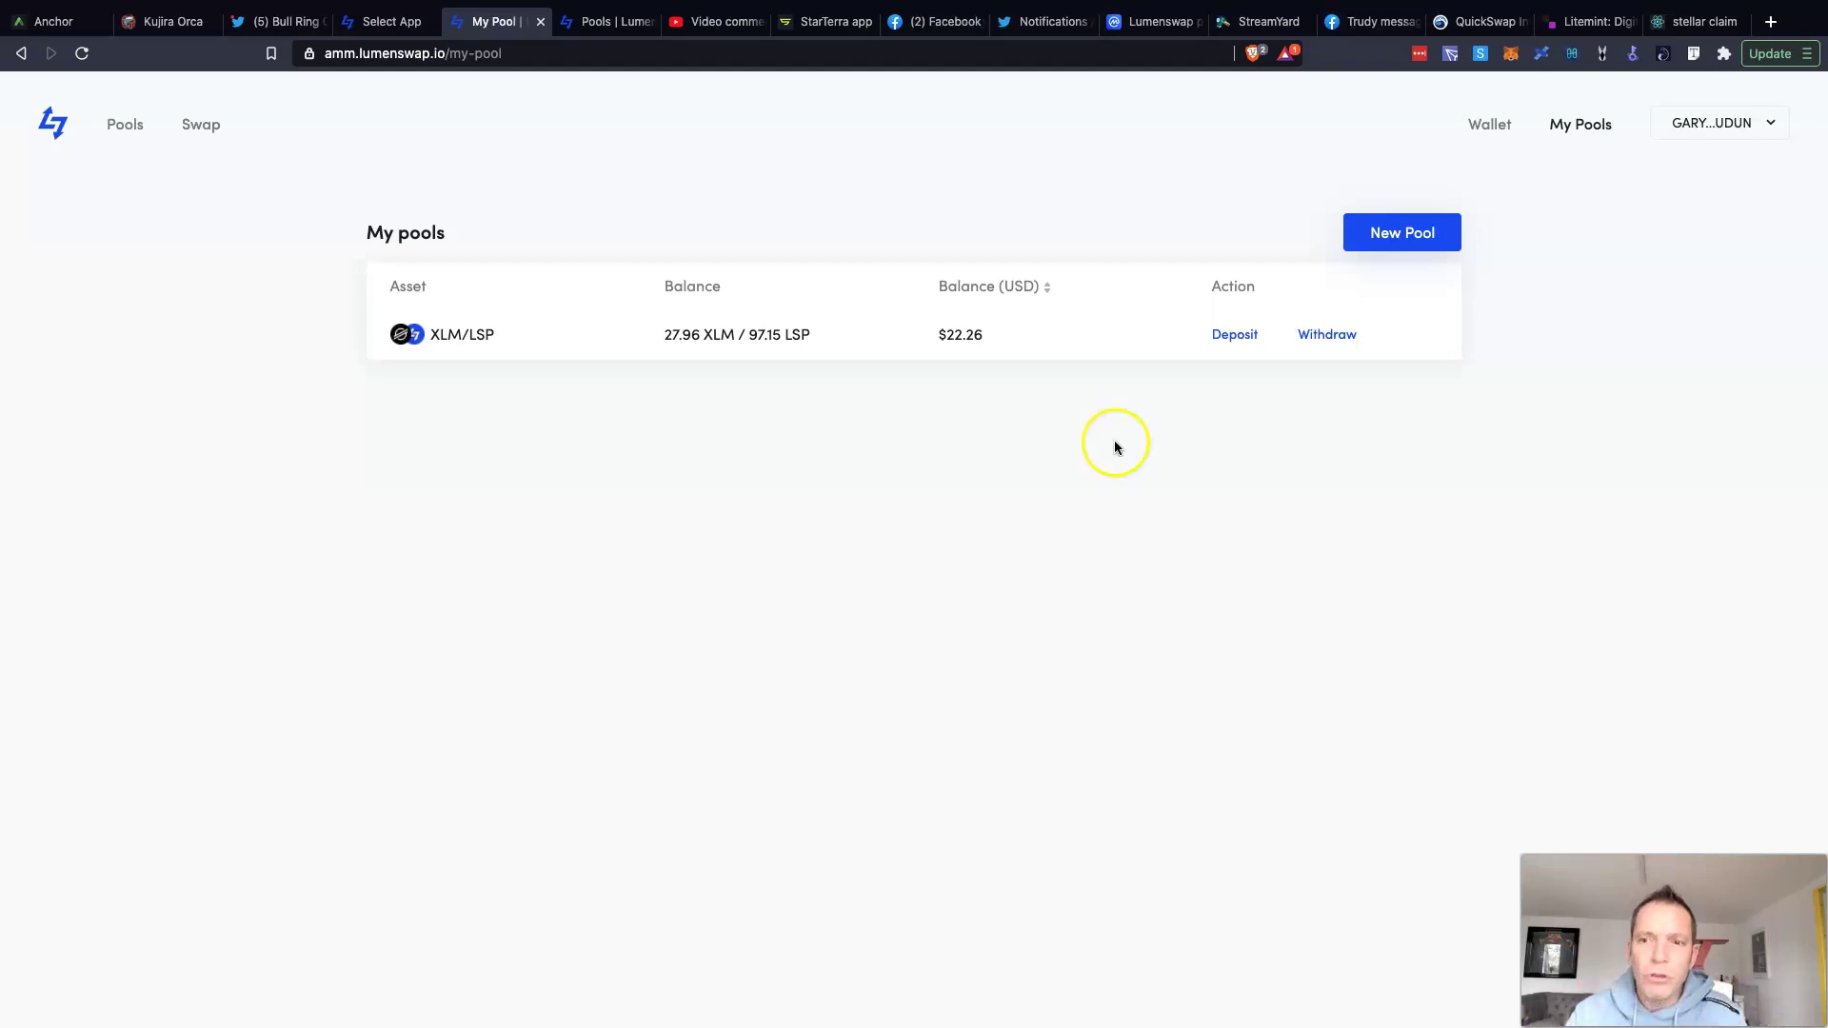
Step: Open the Pools list, showing XLM/USDC at $1.77m and XLM/LSP at $1.24m, and sort by TVL
{"action": "left_click", "coordinate": [122, 129]}
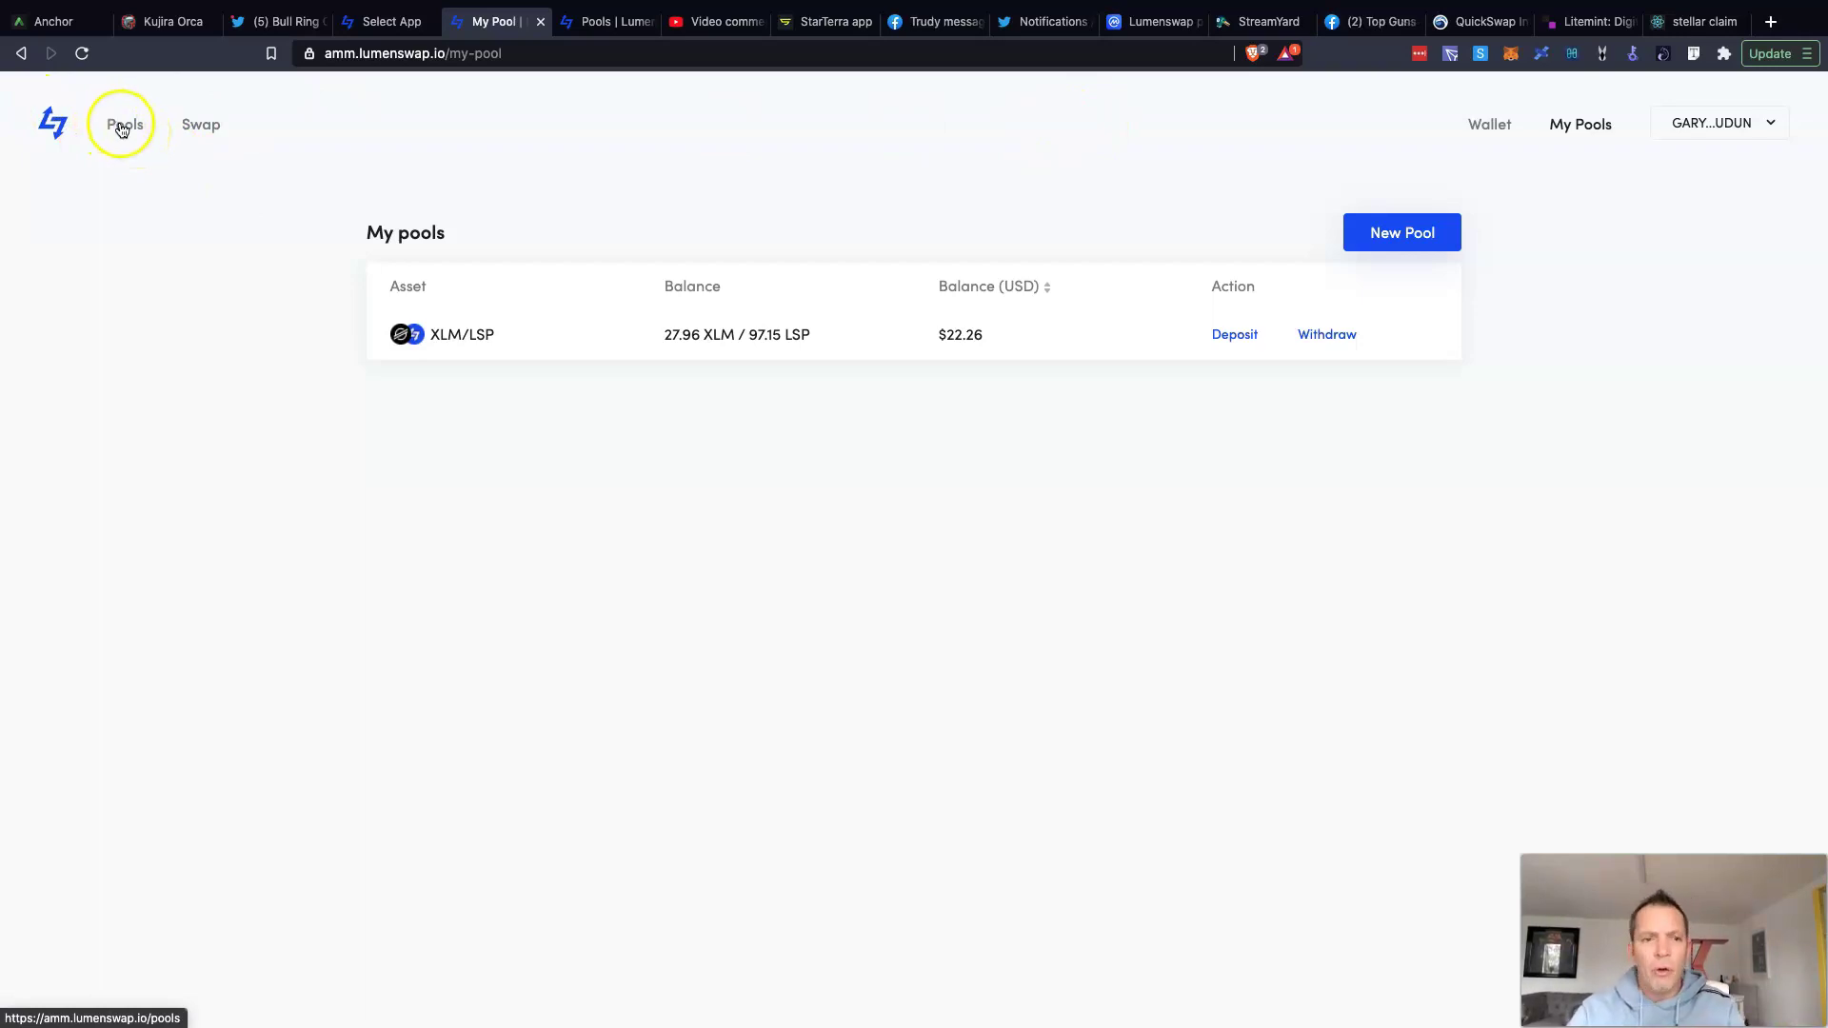
{"action": "left_click", "coordinate": [123, 131]}
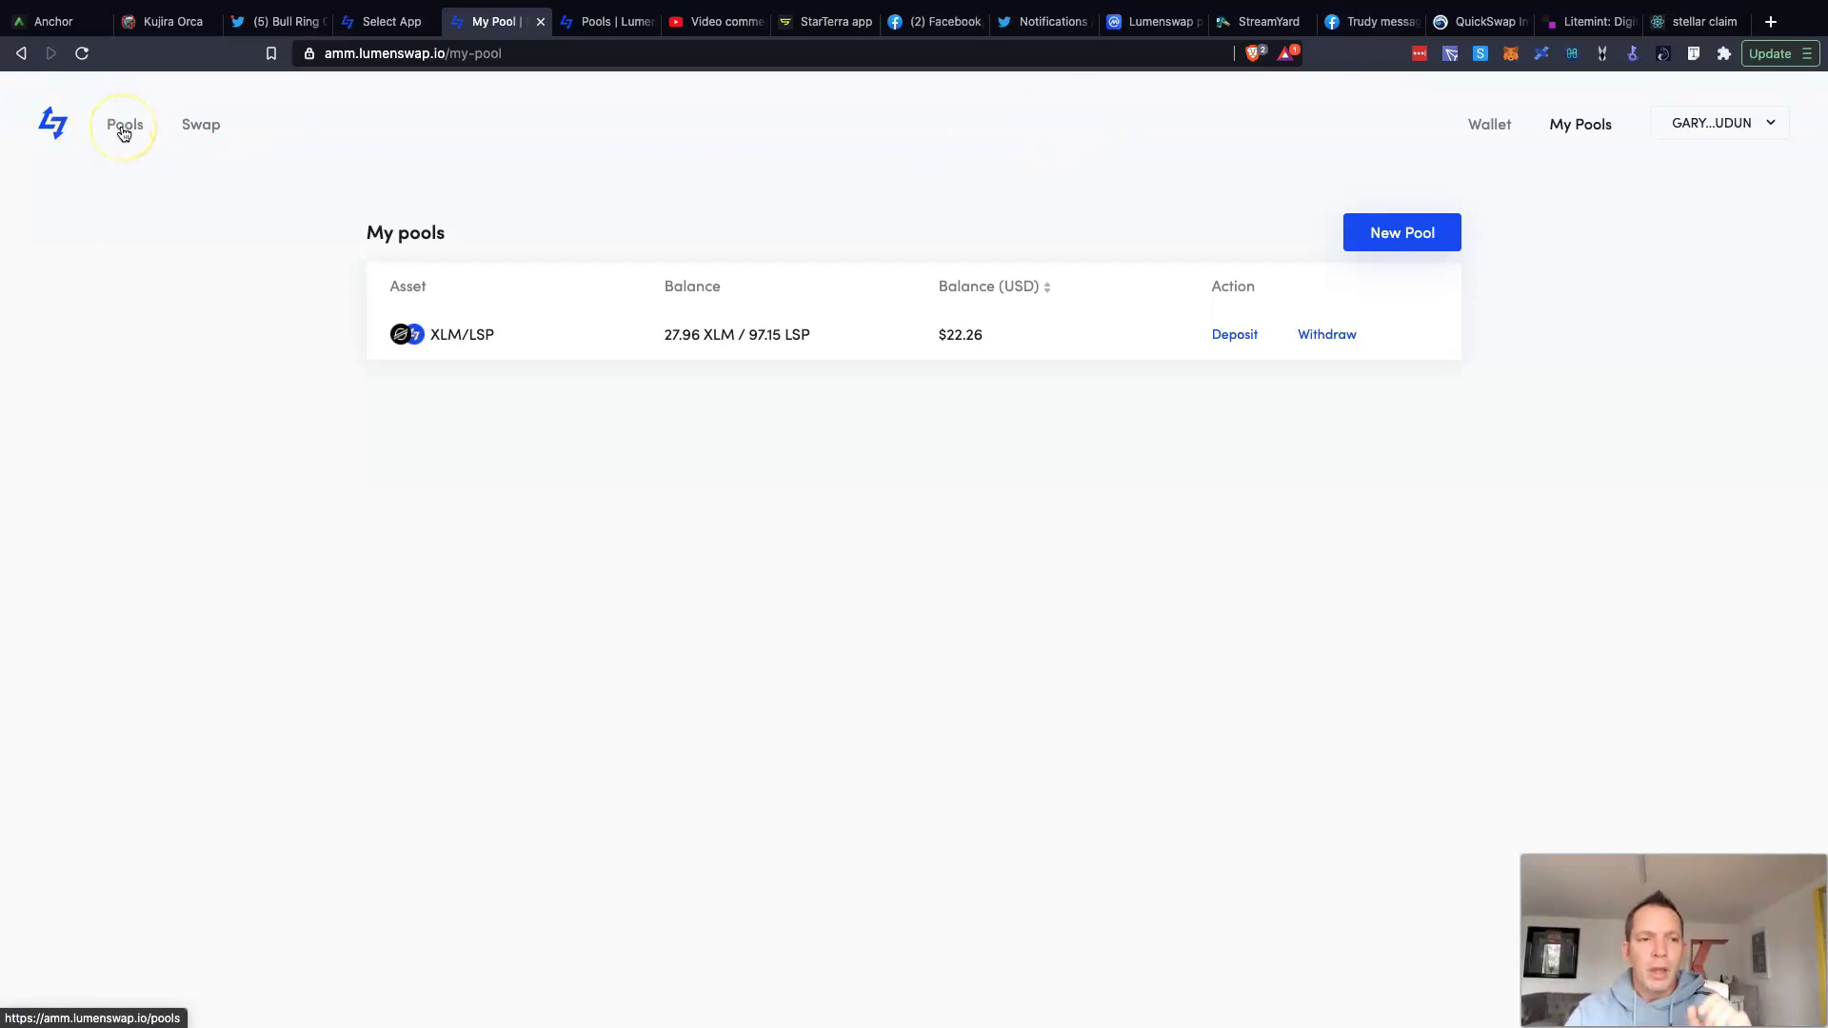
{"action": "left_click", "coordinate": [122, 131]}
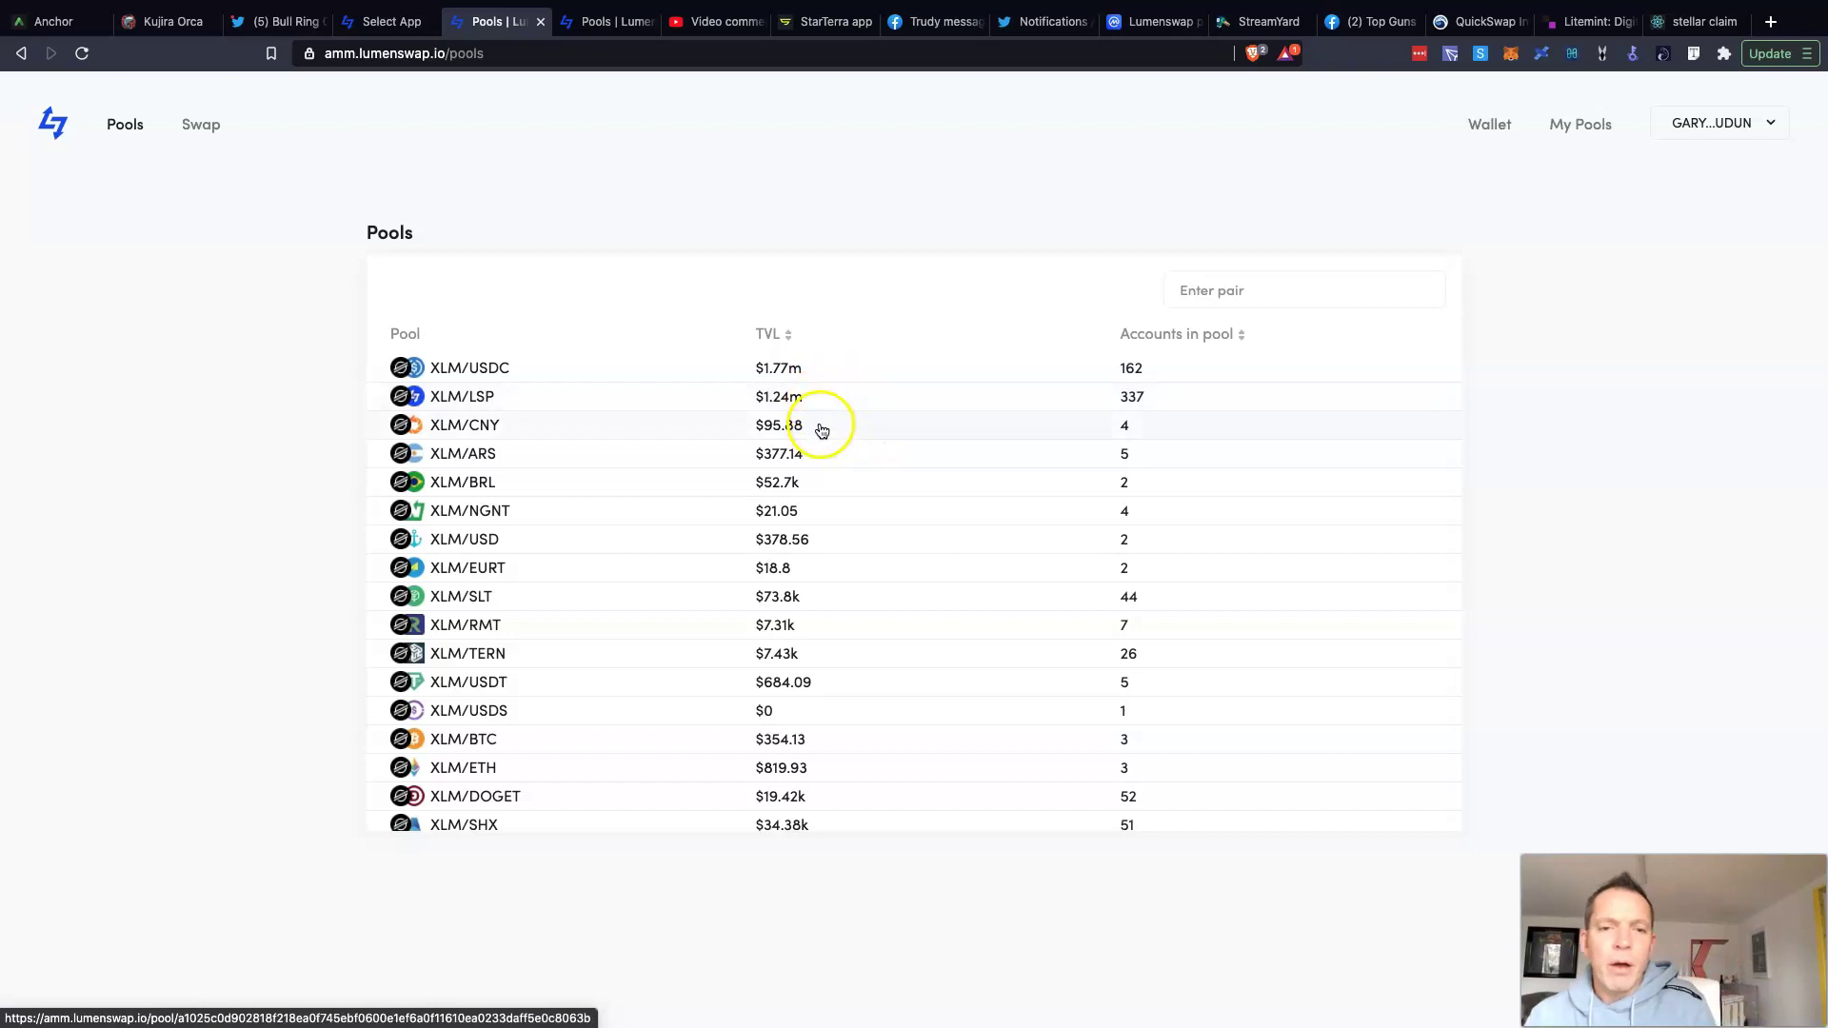
{"action": "left_click", "coordinate": [789, 336]}
Step: Sort pools by TVL descending, with XLM/USDC, XLM/LSP and LSP/USDC on top
{"action": "left_click", "coordinate": [789, 337]}
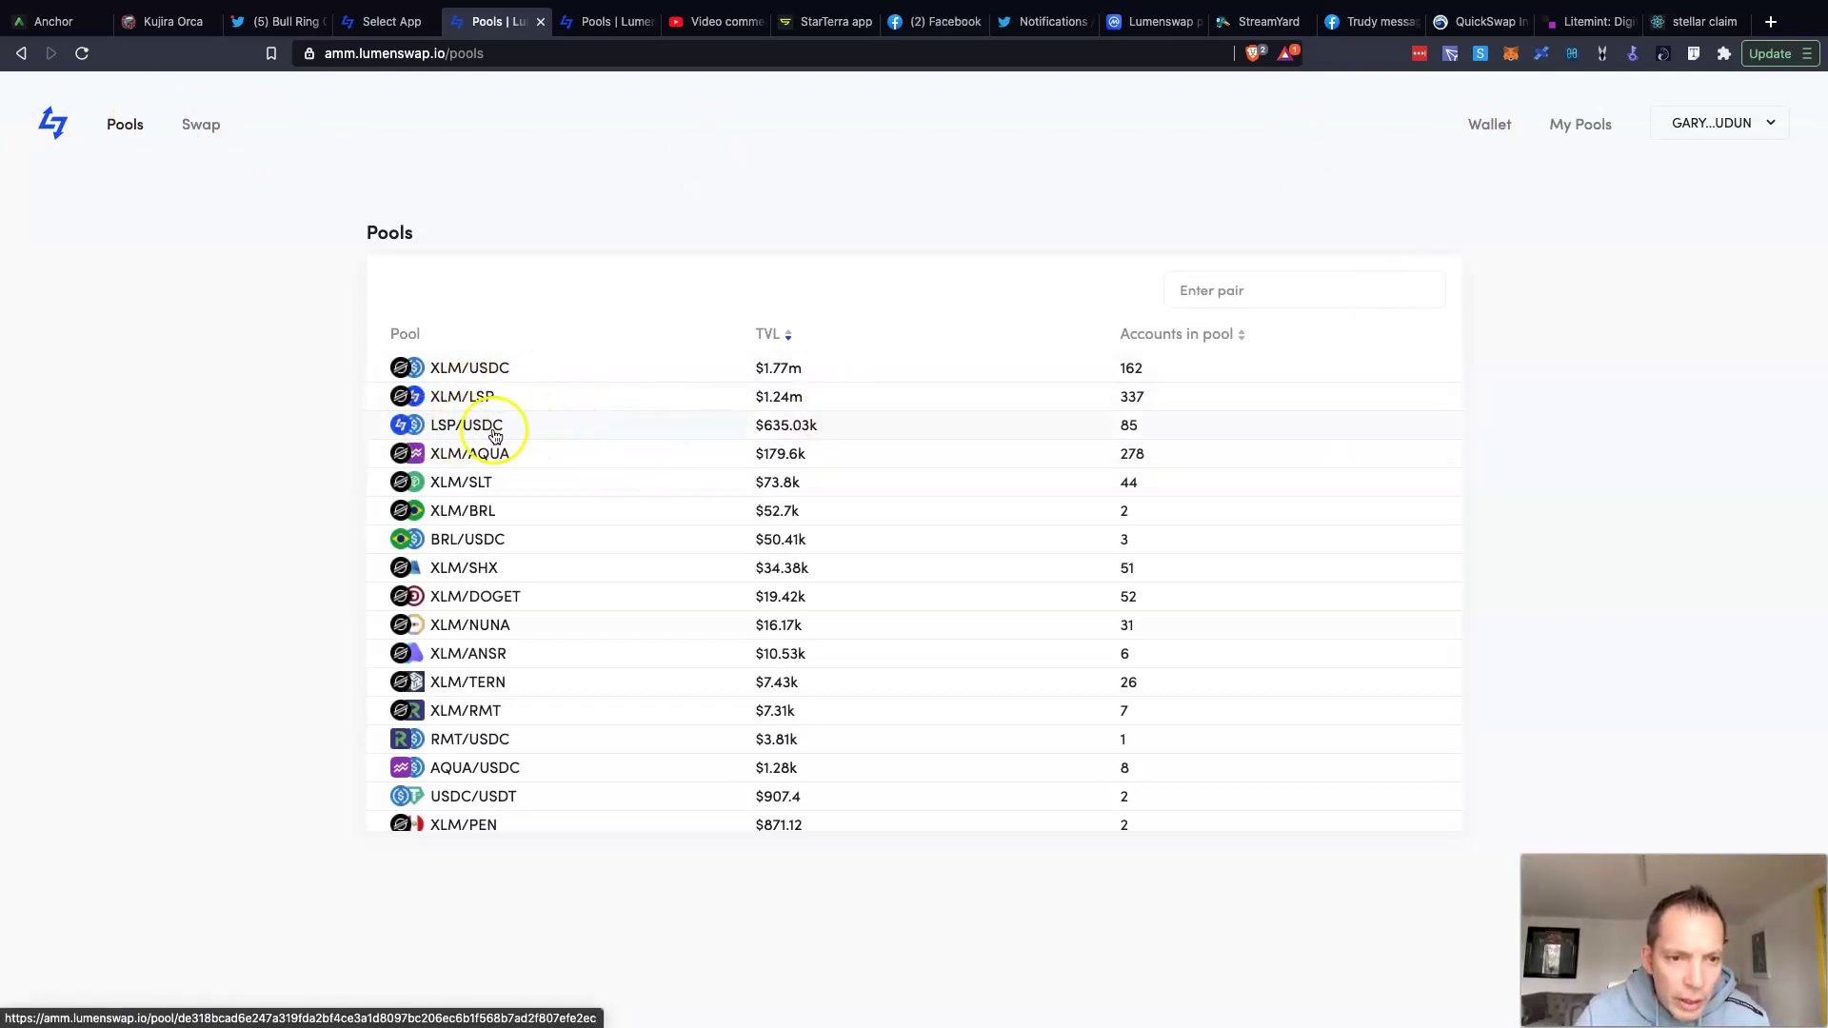
{"action": "left_click", "coordinate": [201, 124]}
Step: Fill the swap form to convert 50 LSP into USDC
{"action": "left_click", "coordinate": [1038, 294]}
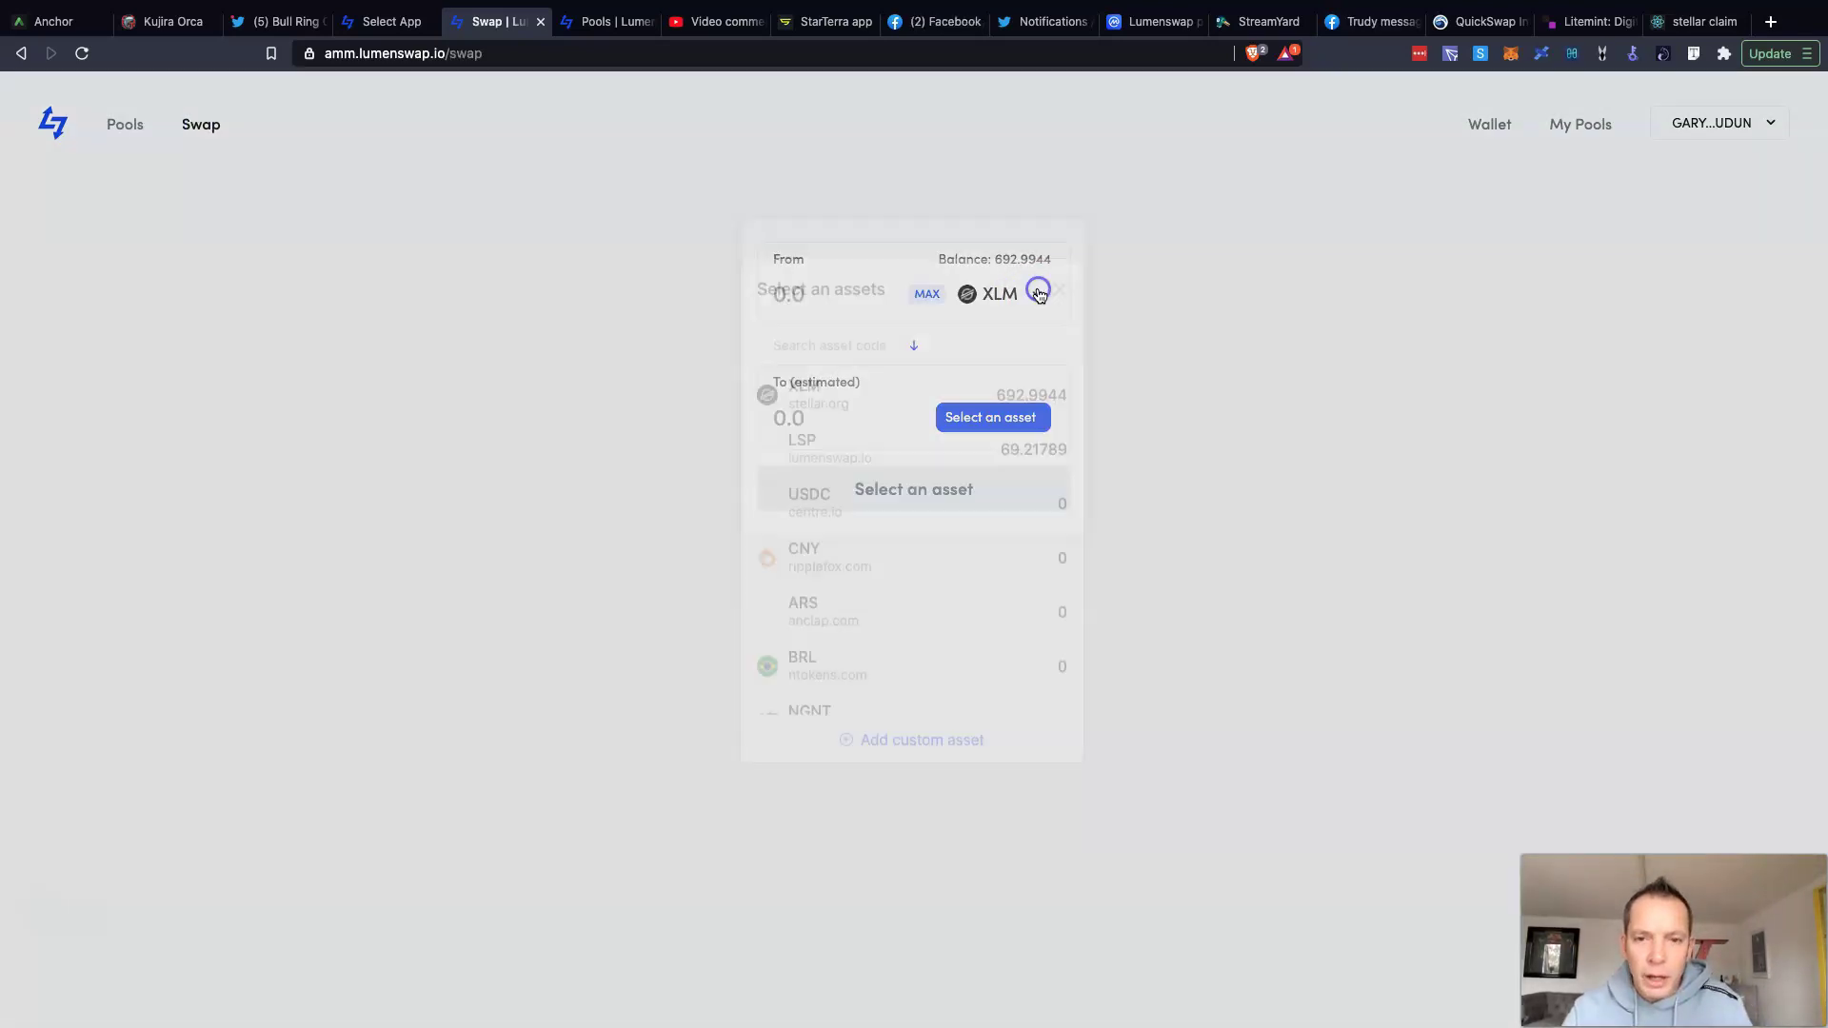
{"action": "left_click", "coordinate": [845, 485]}
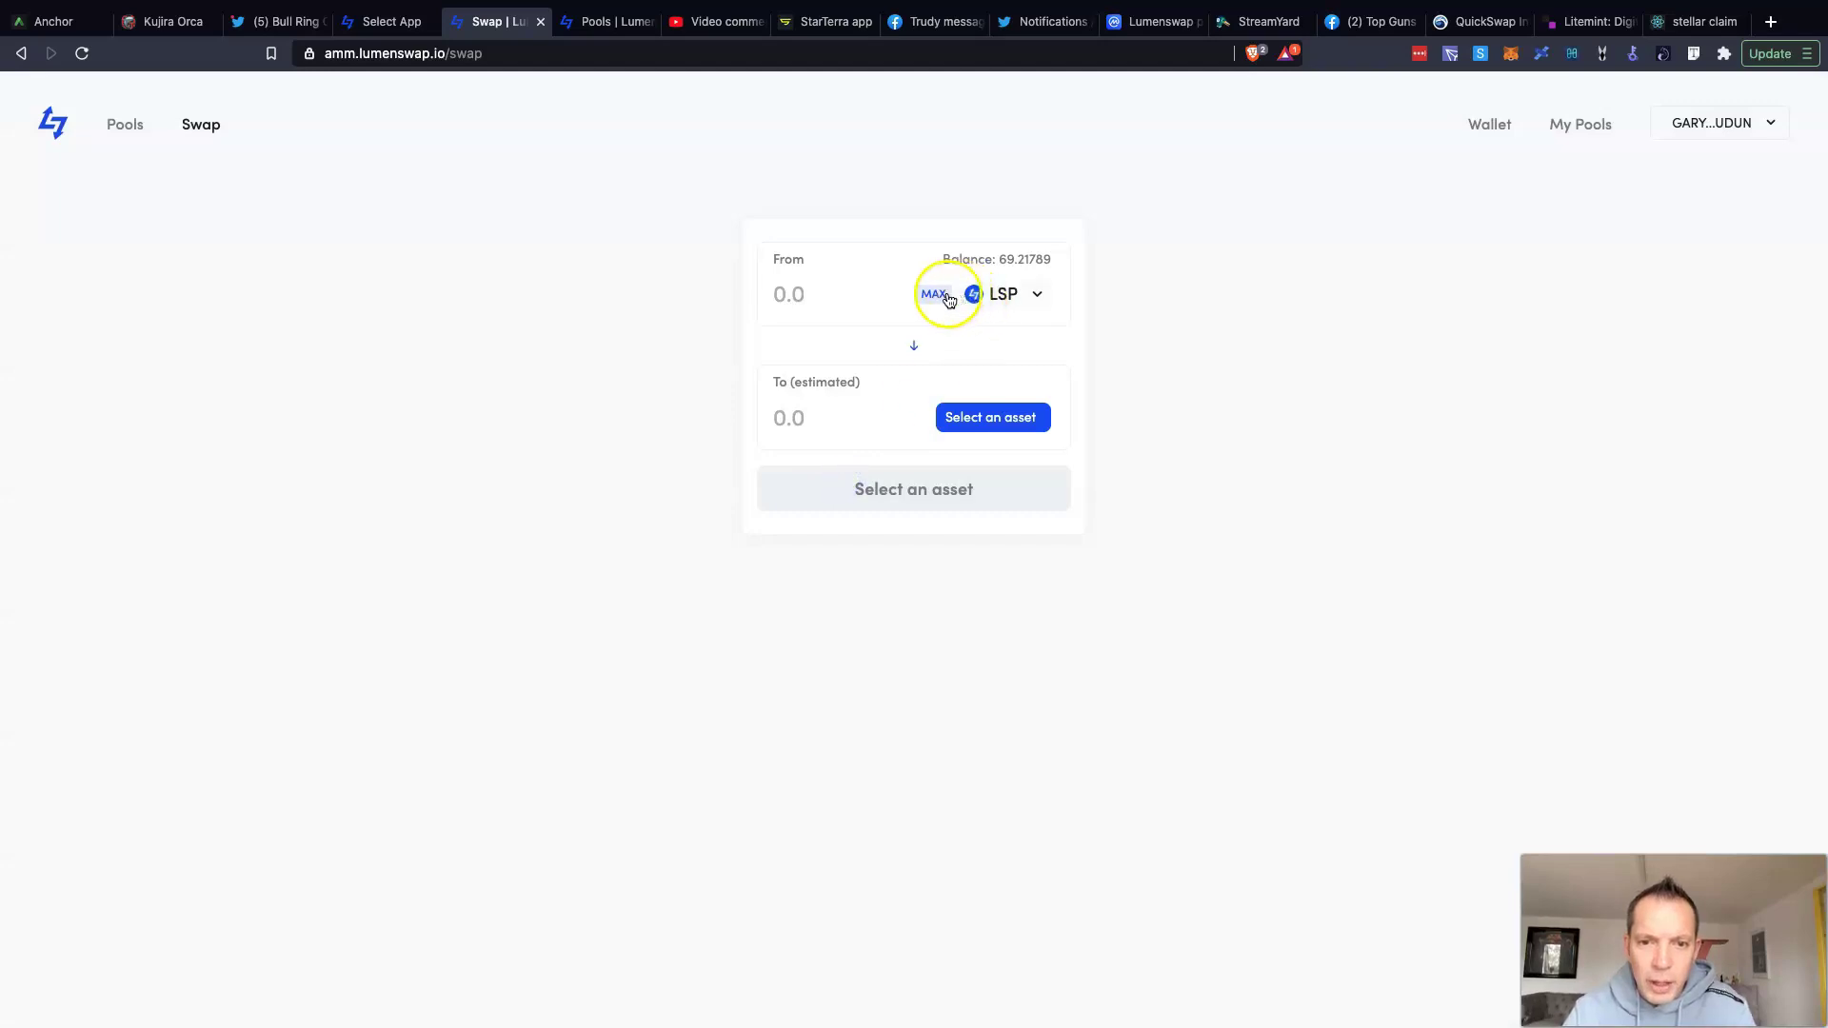
{"action": "type", "text": "50"}
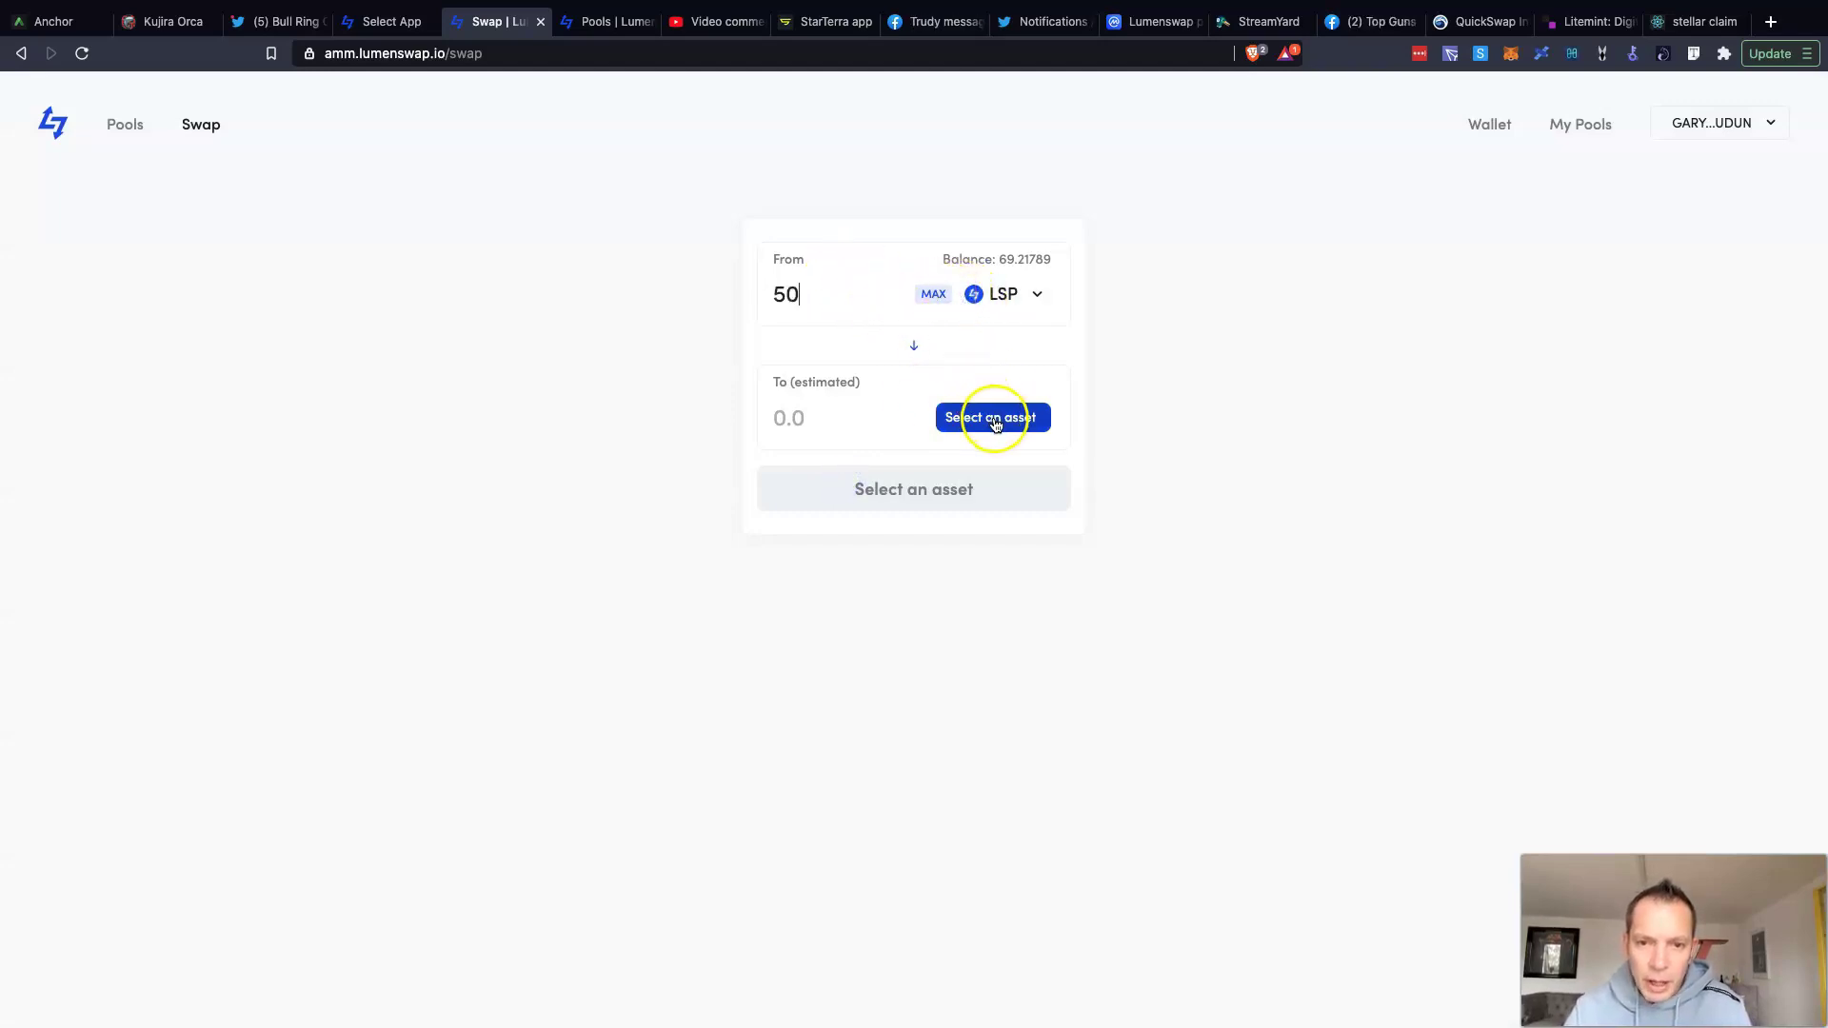
{"action": "left_click", "coordinate": [991, 417]}
{"action": "left_click", "coordinate": [900, 531]}
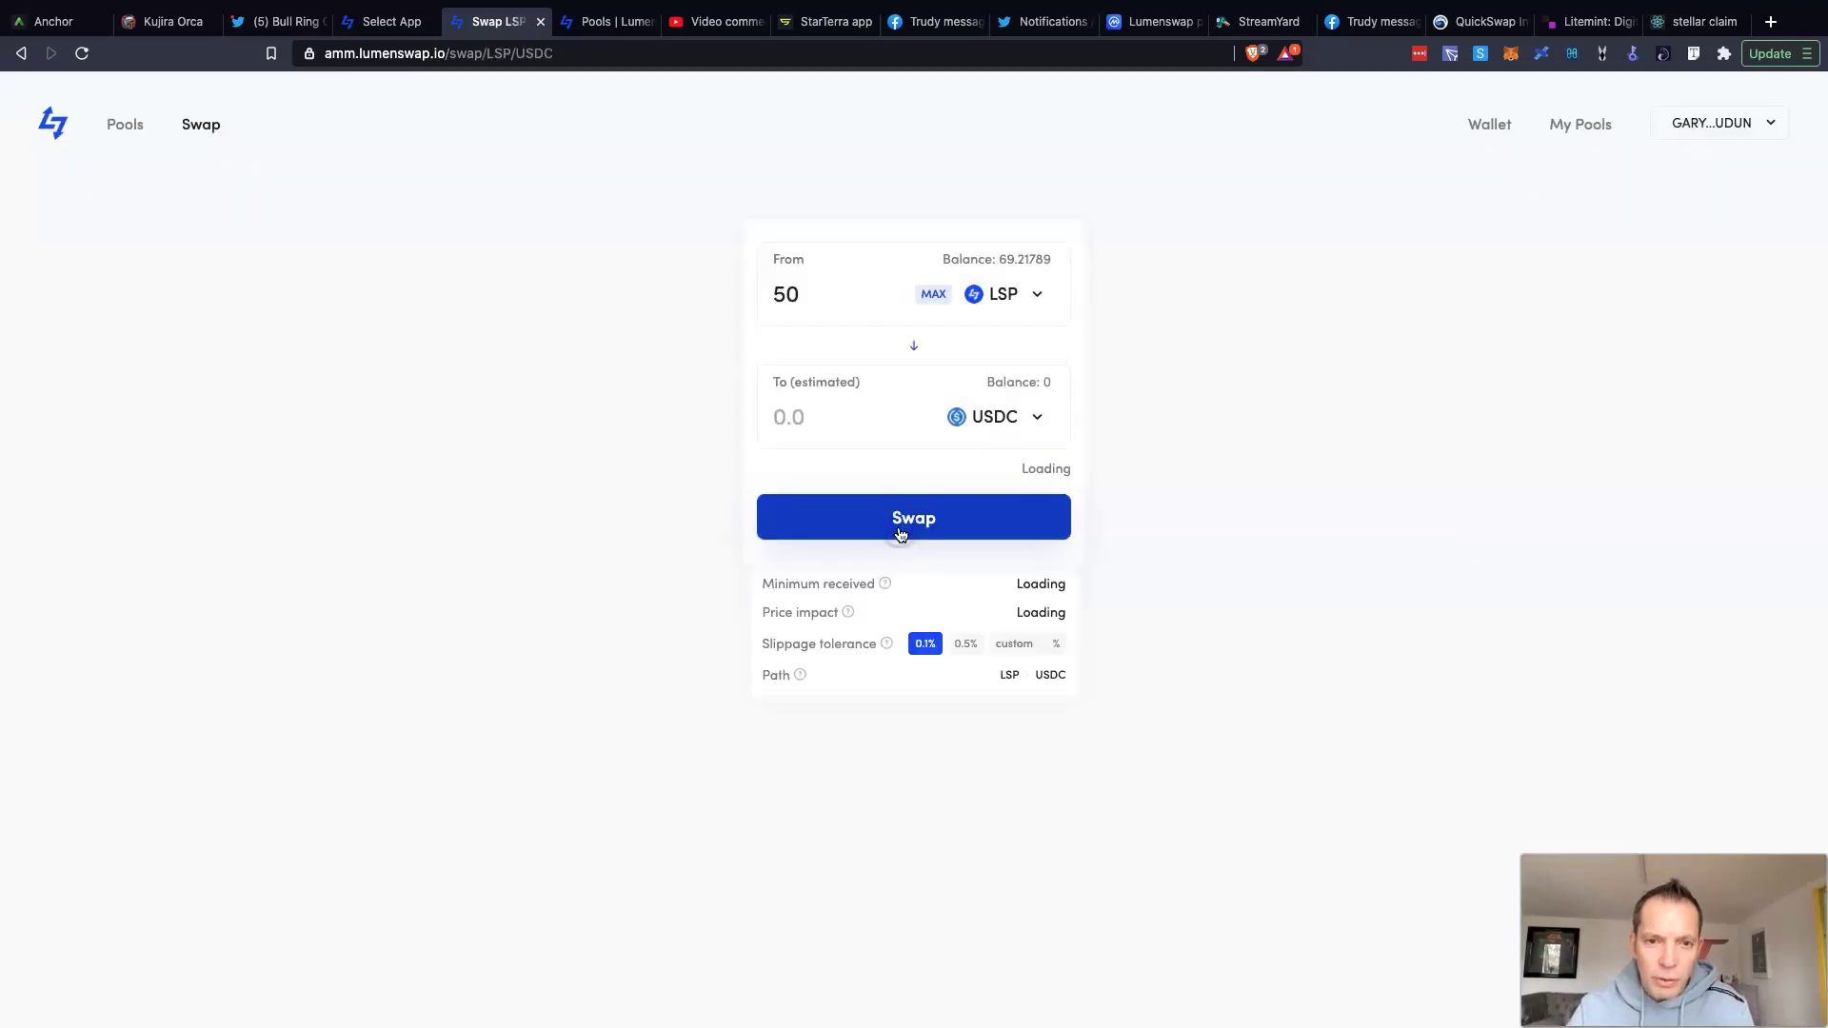
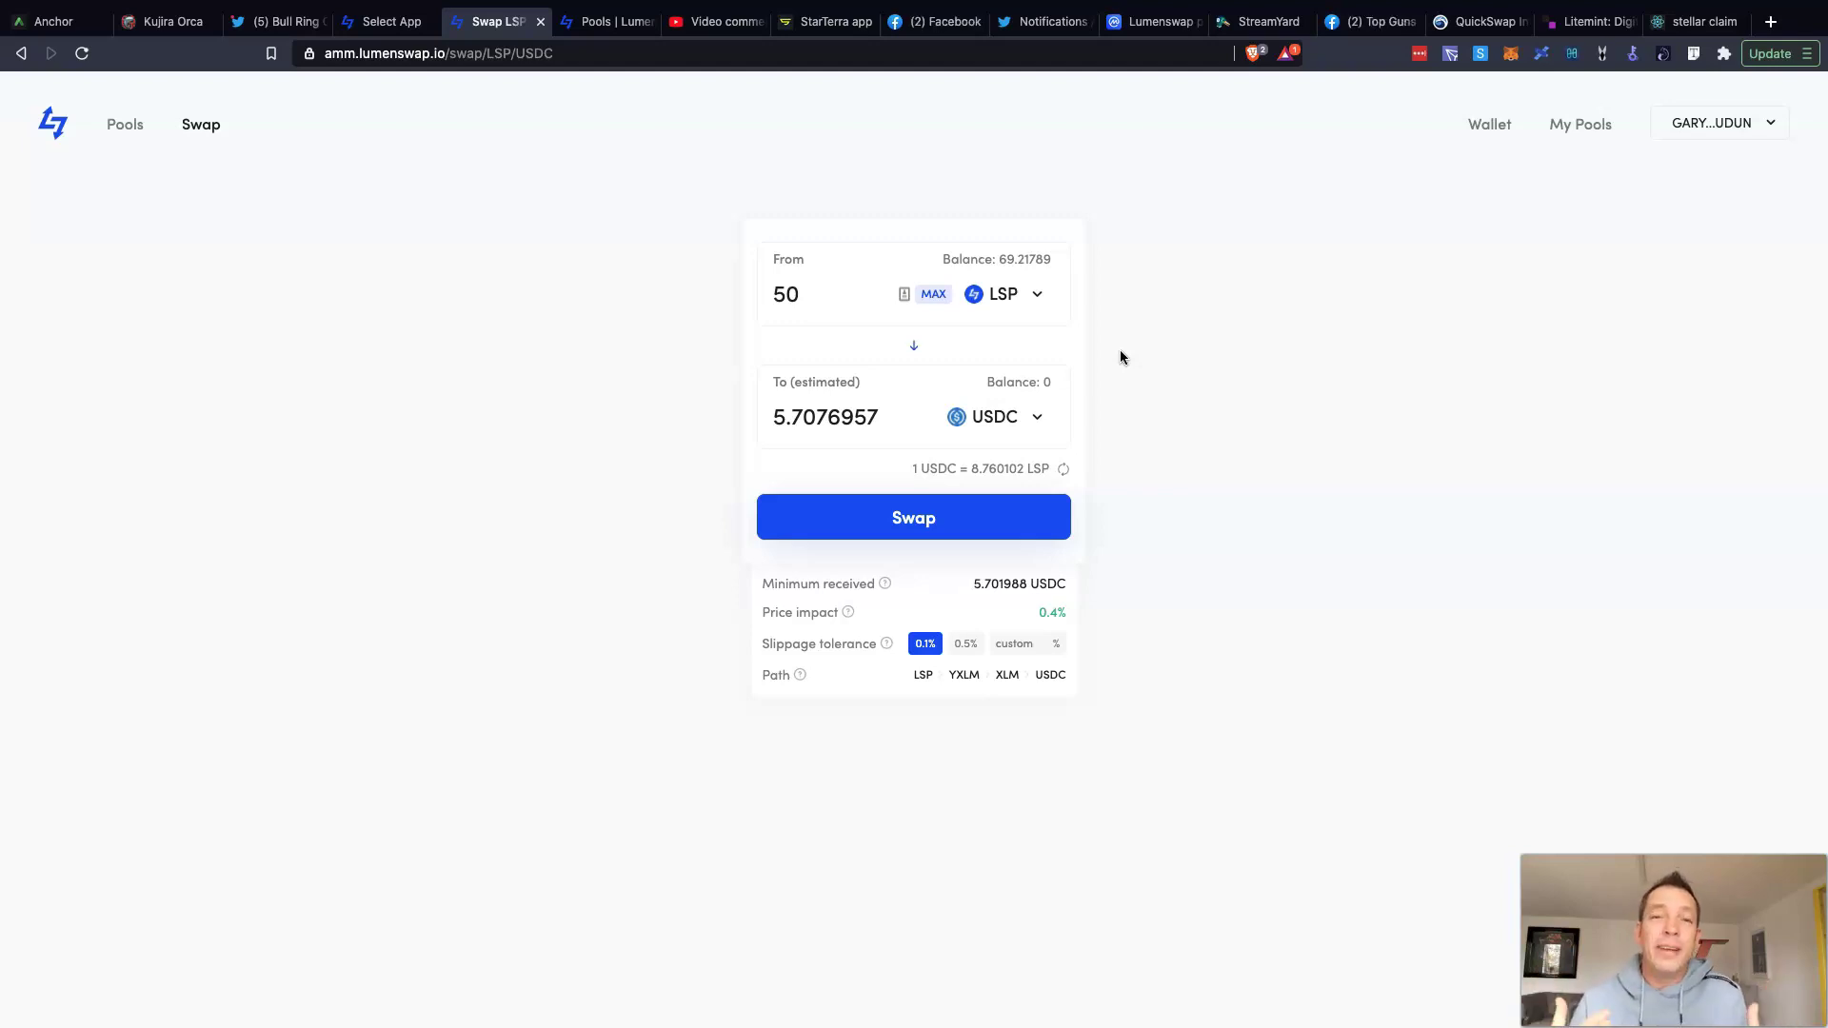
Step: Try 1 and 10000 LSP, then settle on 1000 LSP, quoting 113.9070994 USDC
{"action": "left_click", "coordinate": [634, 155]}
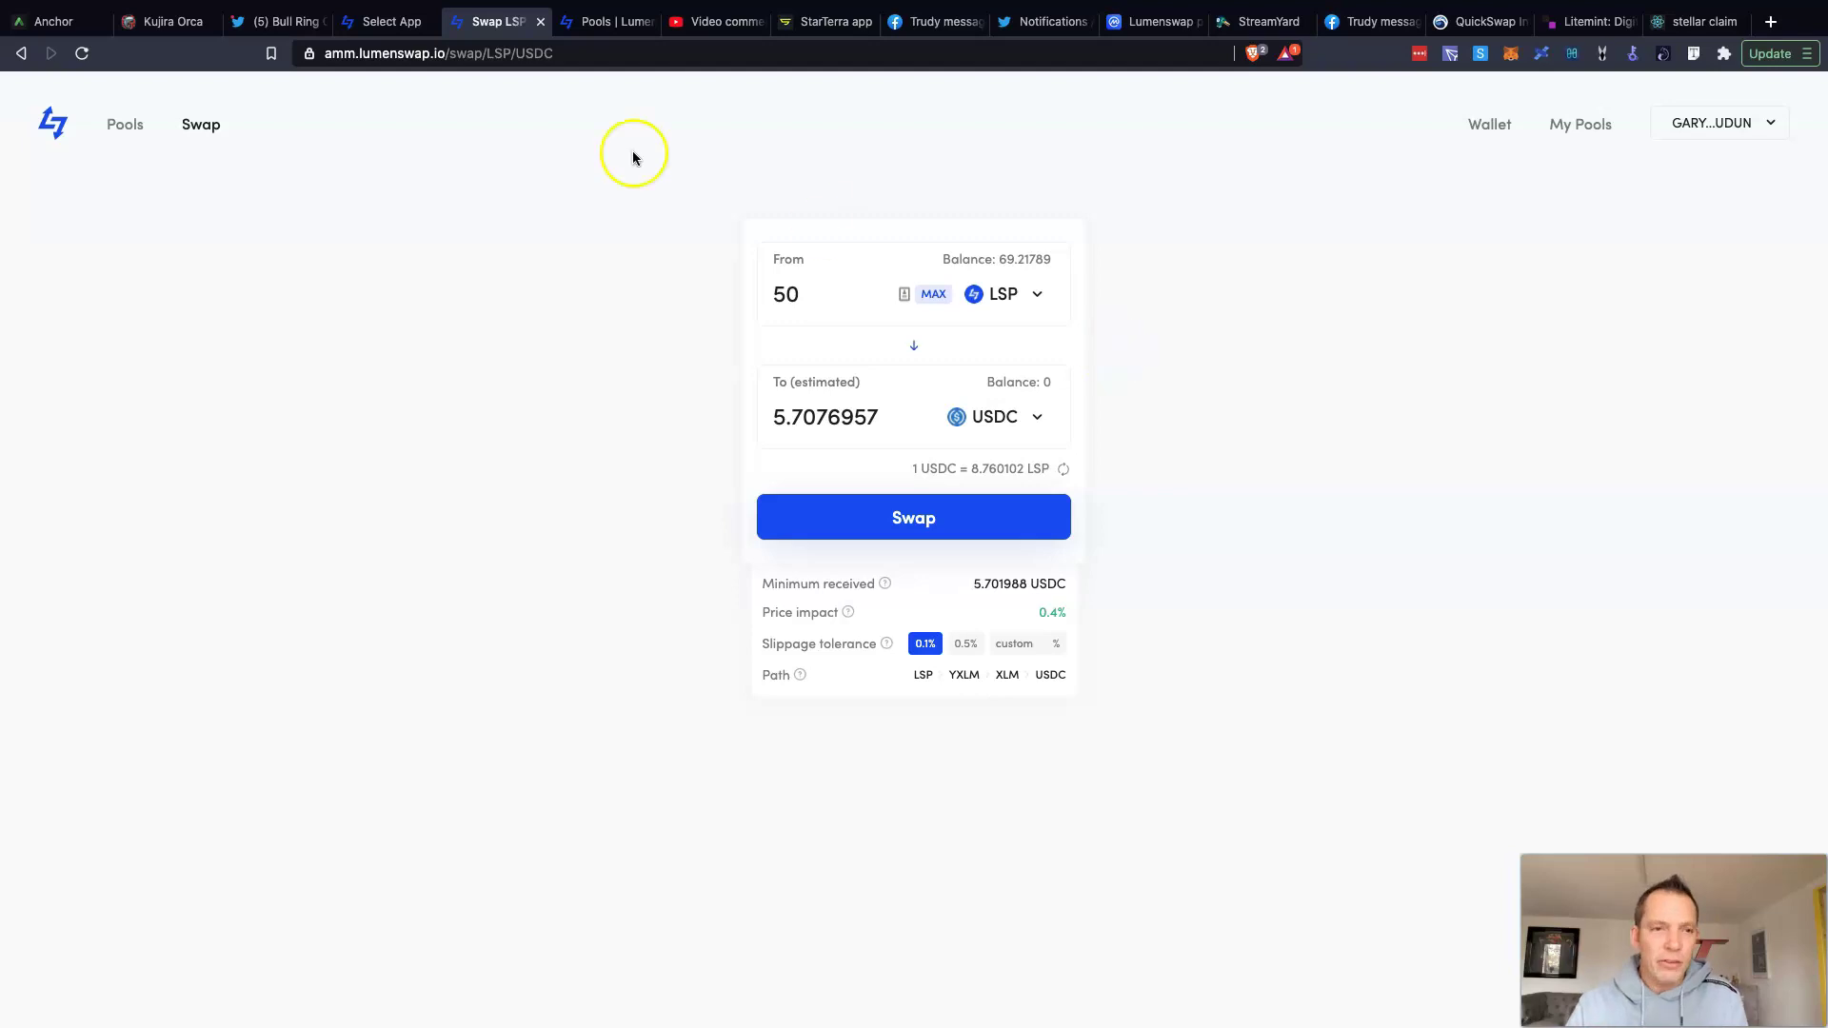
{"action": "left_click", "coordinate": [822, 298]}
{"action": "key", "text": "BackSpace"}
{"action": "key", "text": "BackSpace"}
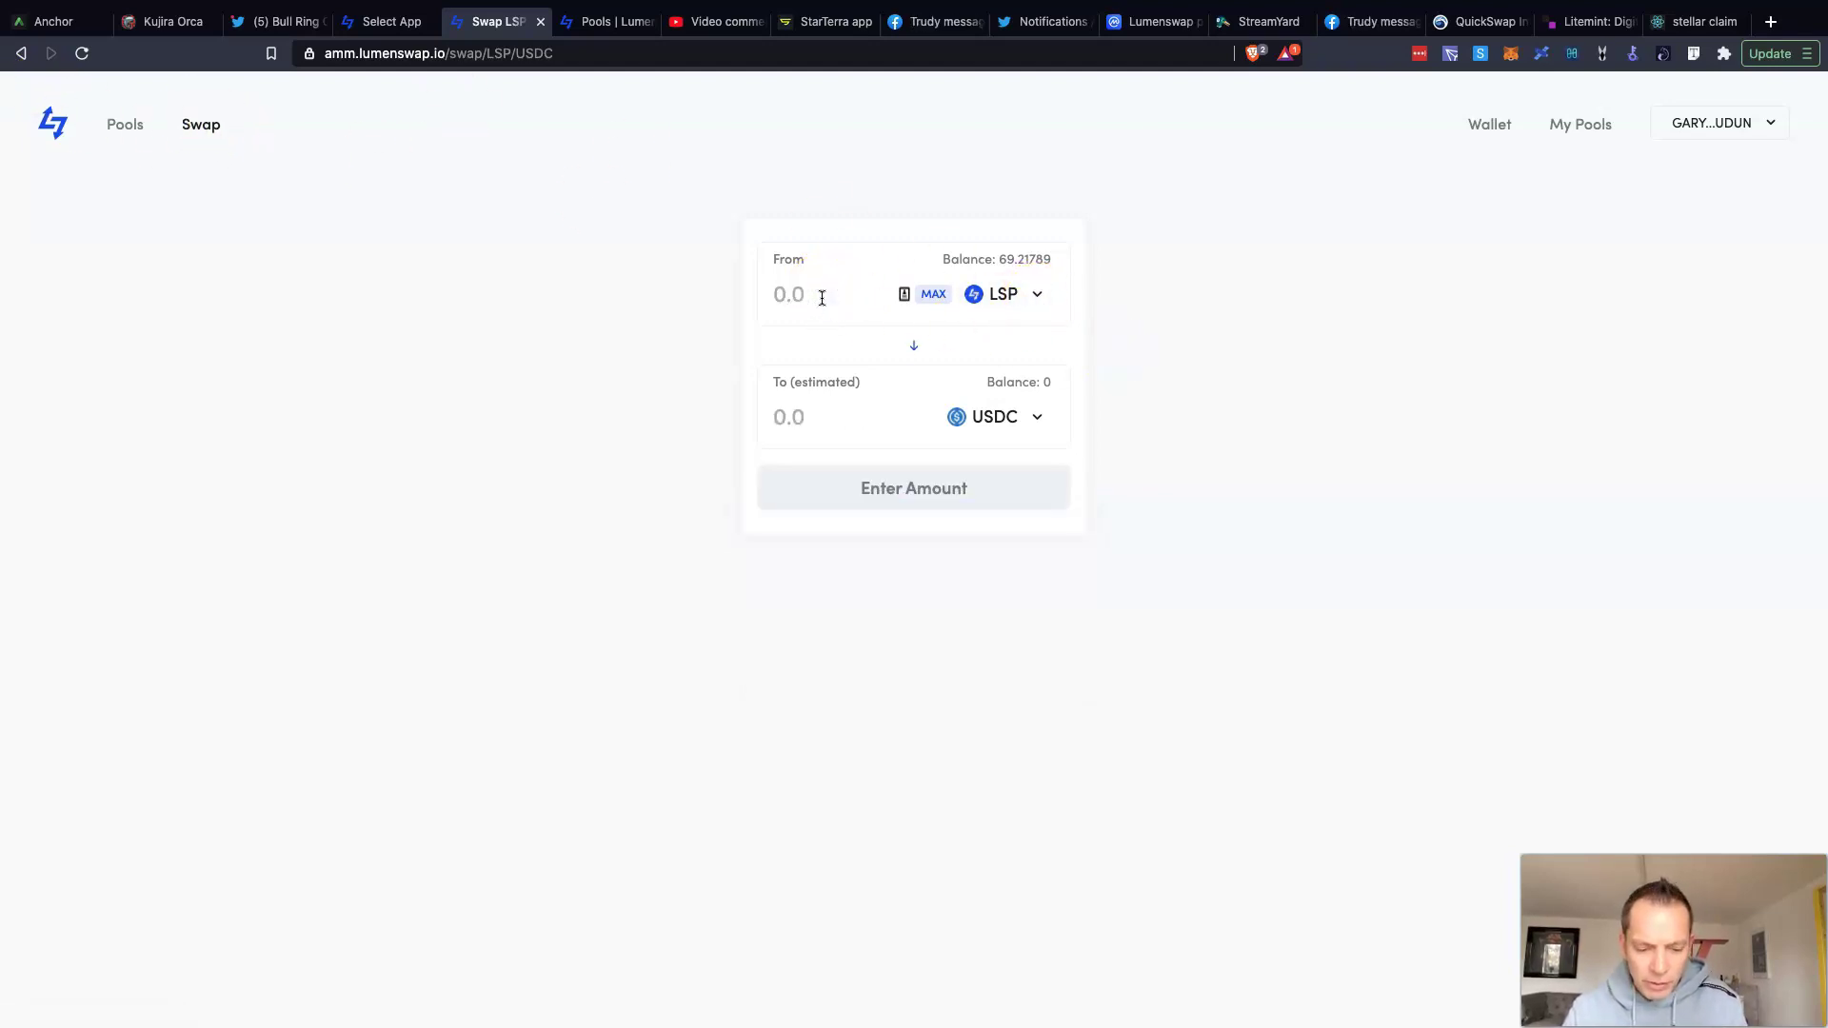
{"action": "type", "text": "1"}
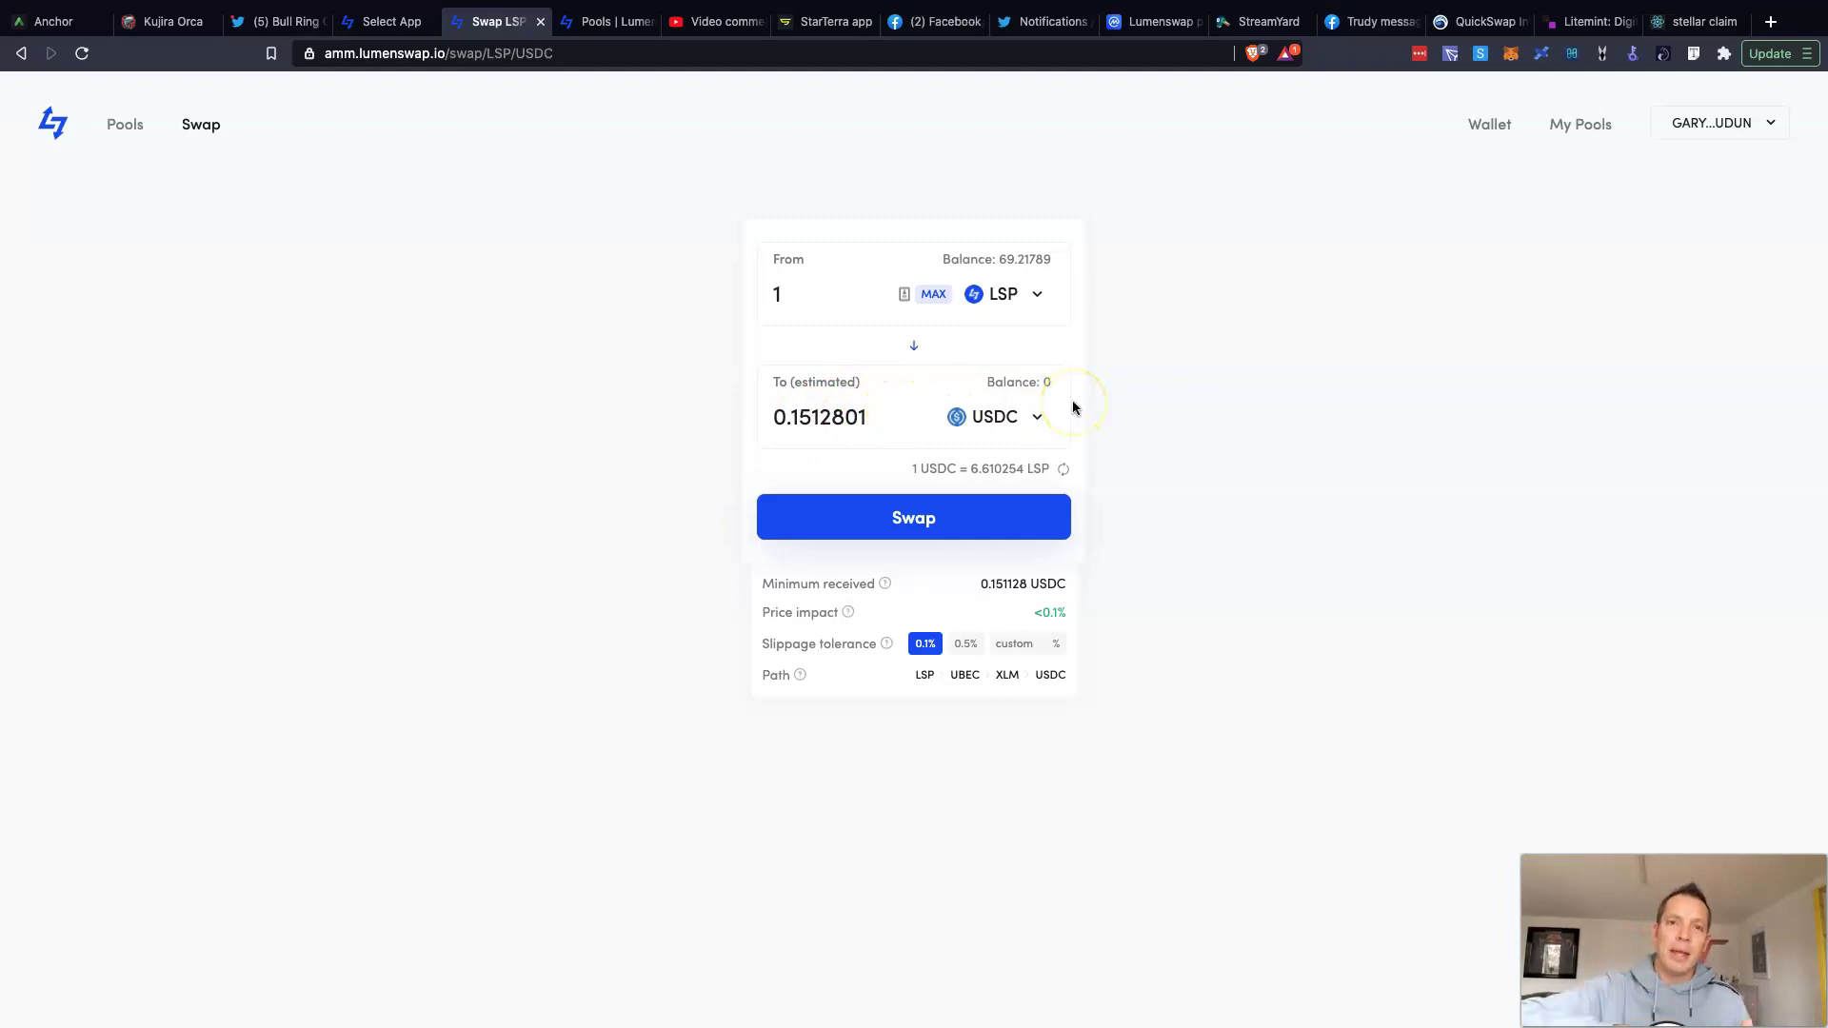
{"action": "type", "text": "0000"}
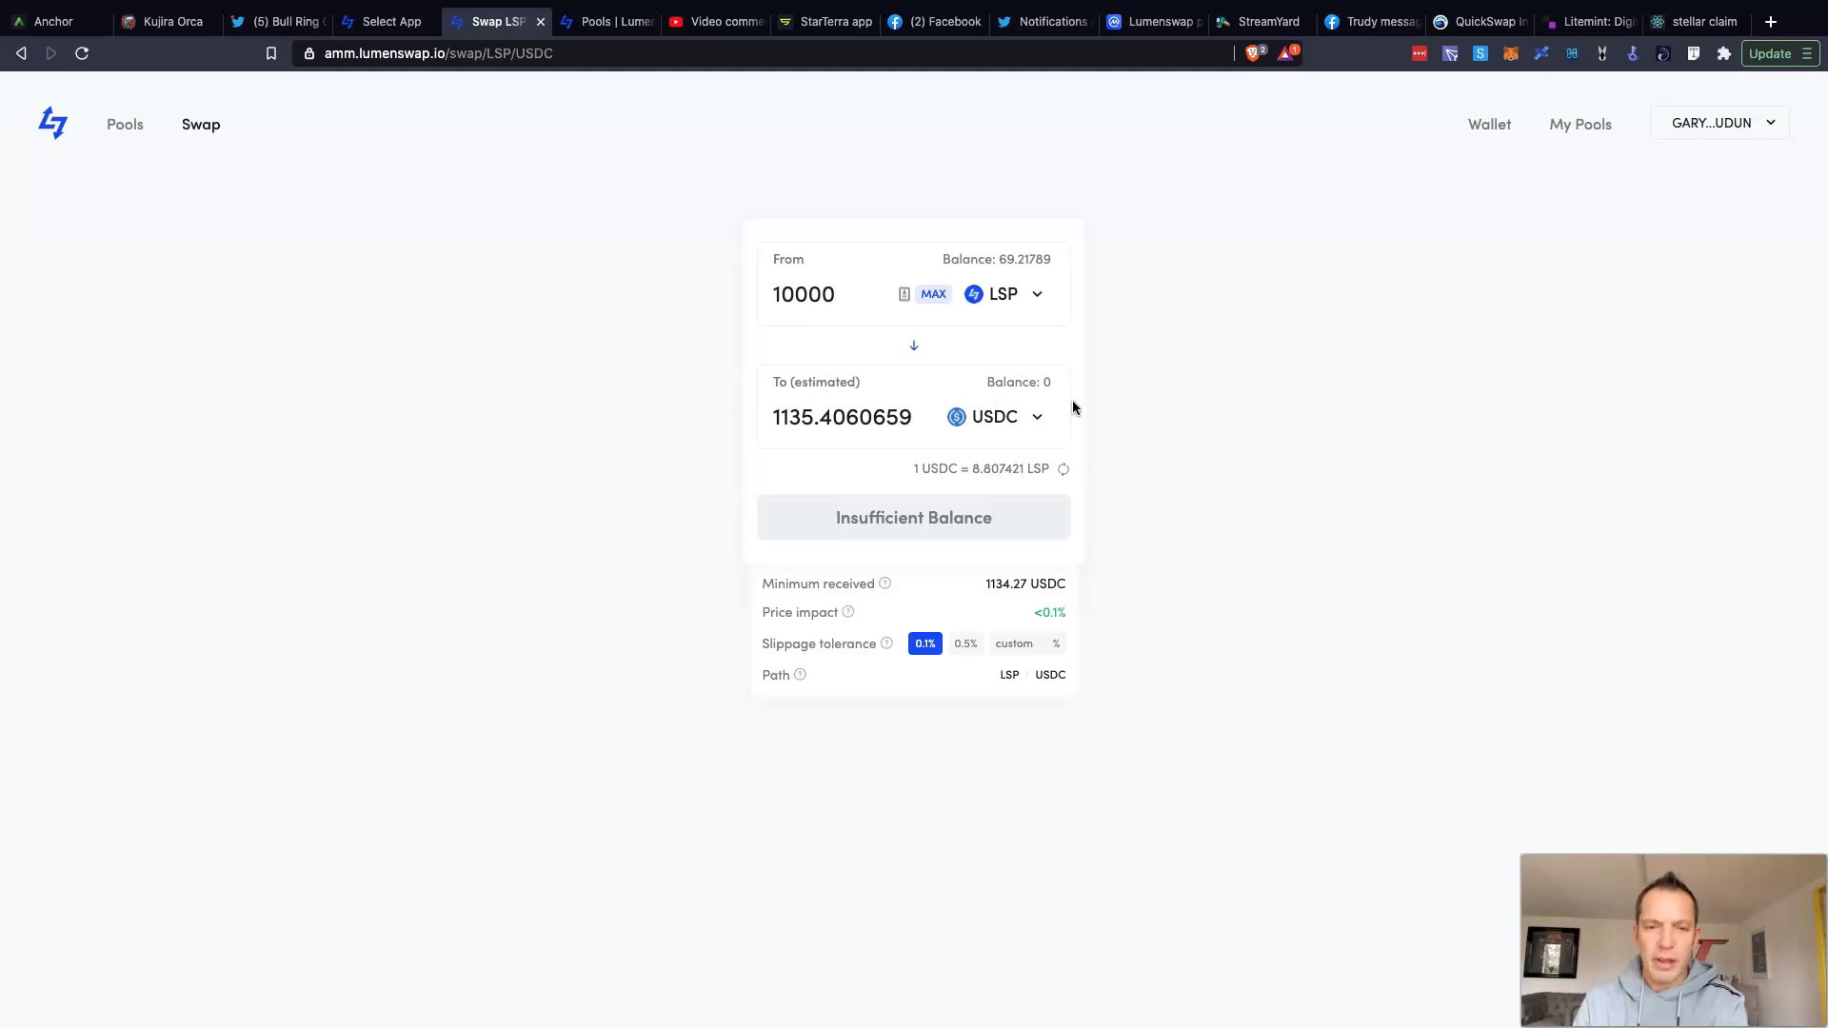
{"action": "key", "text": "BackSpace"}
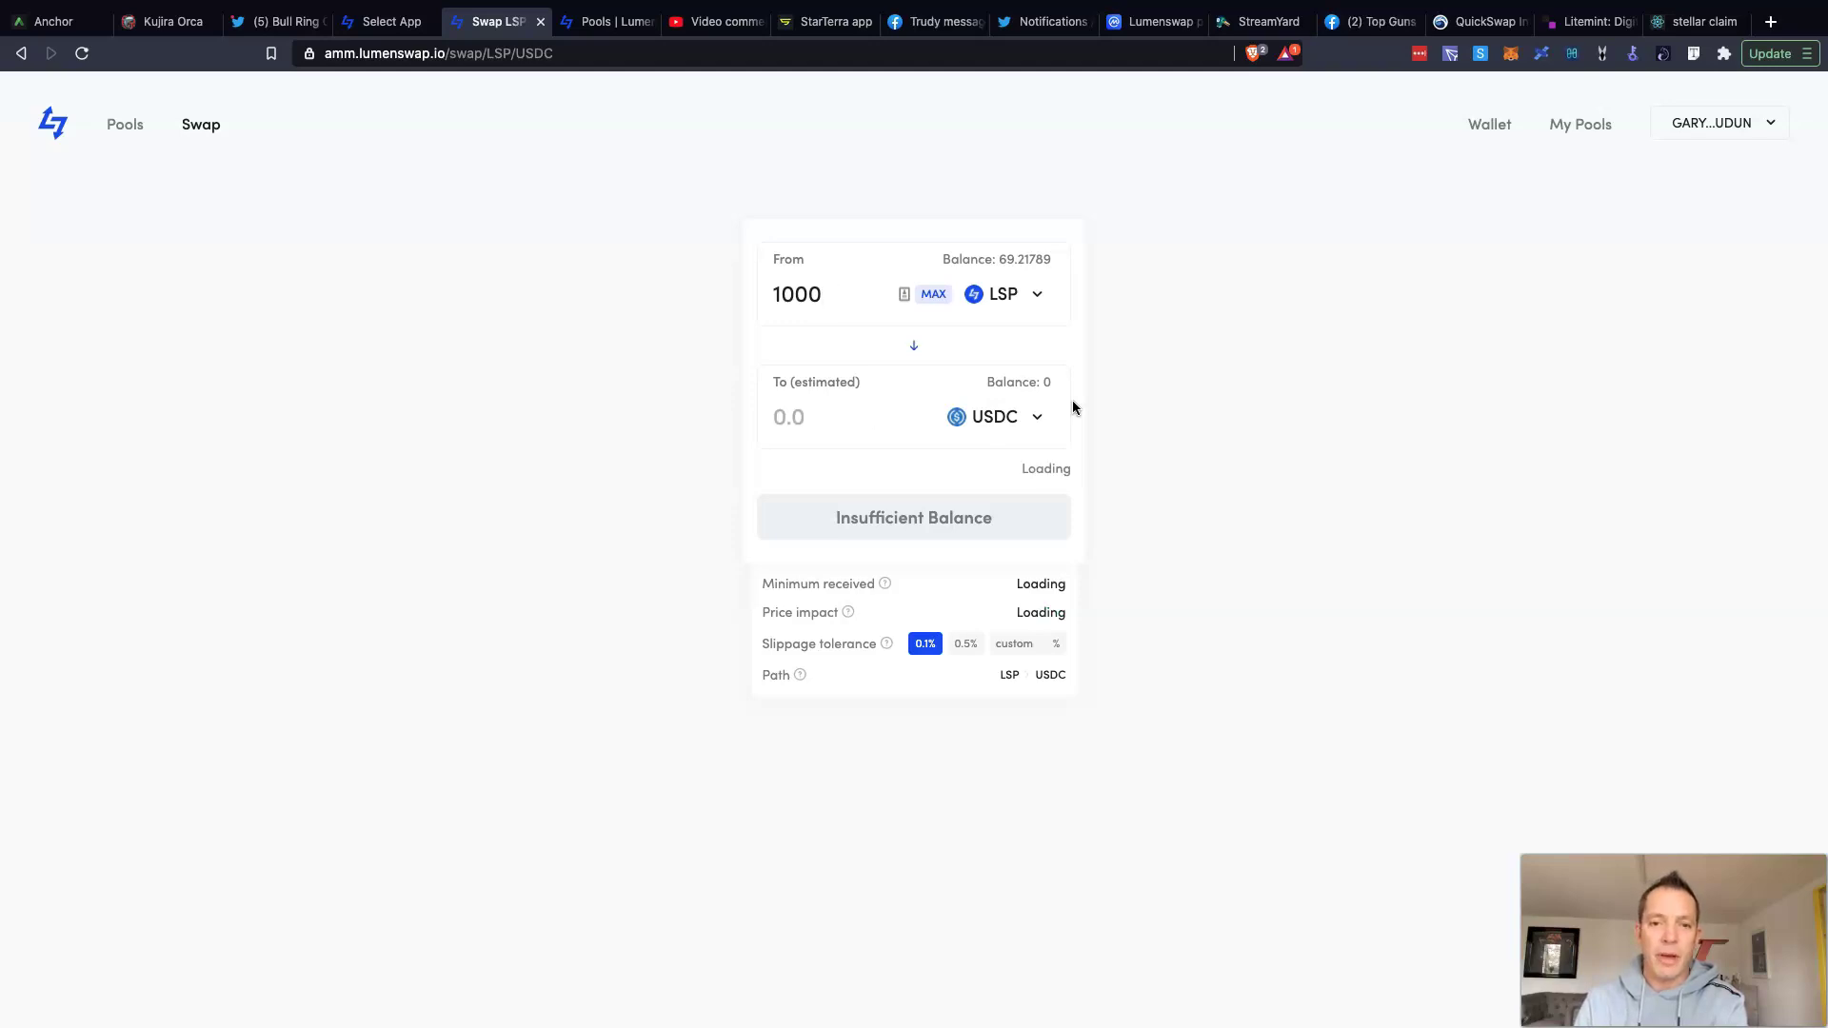